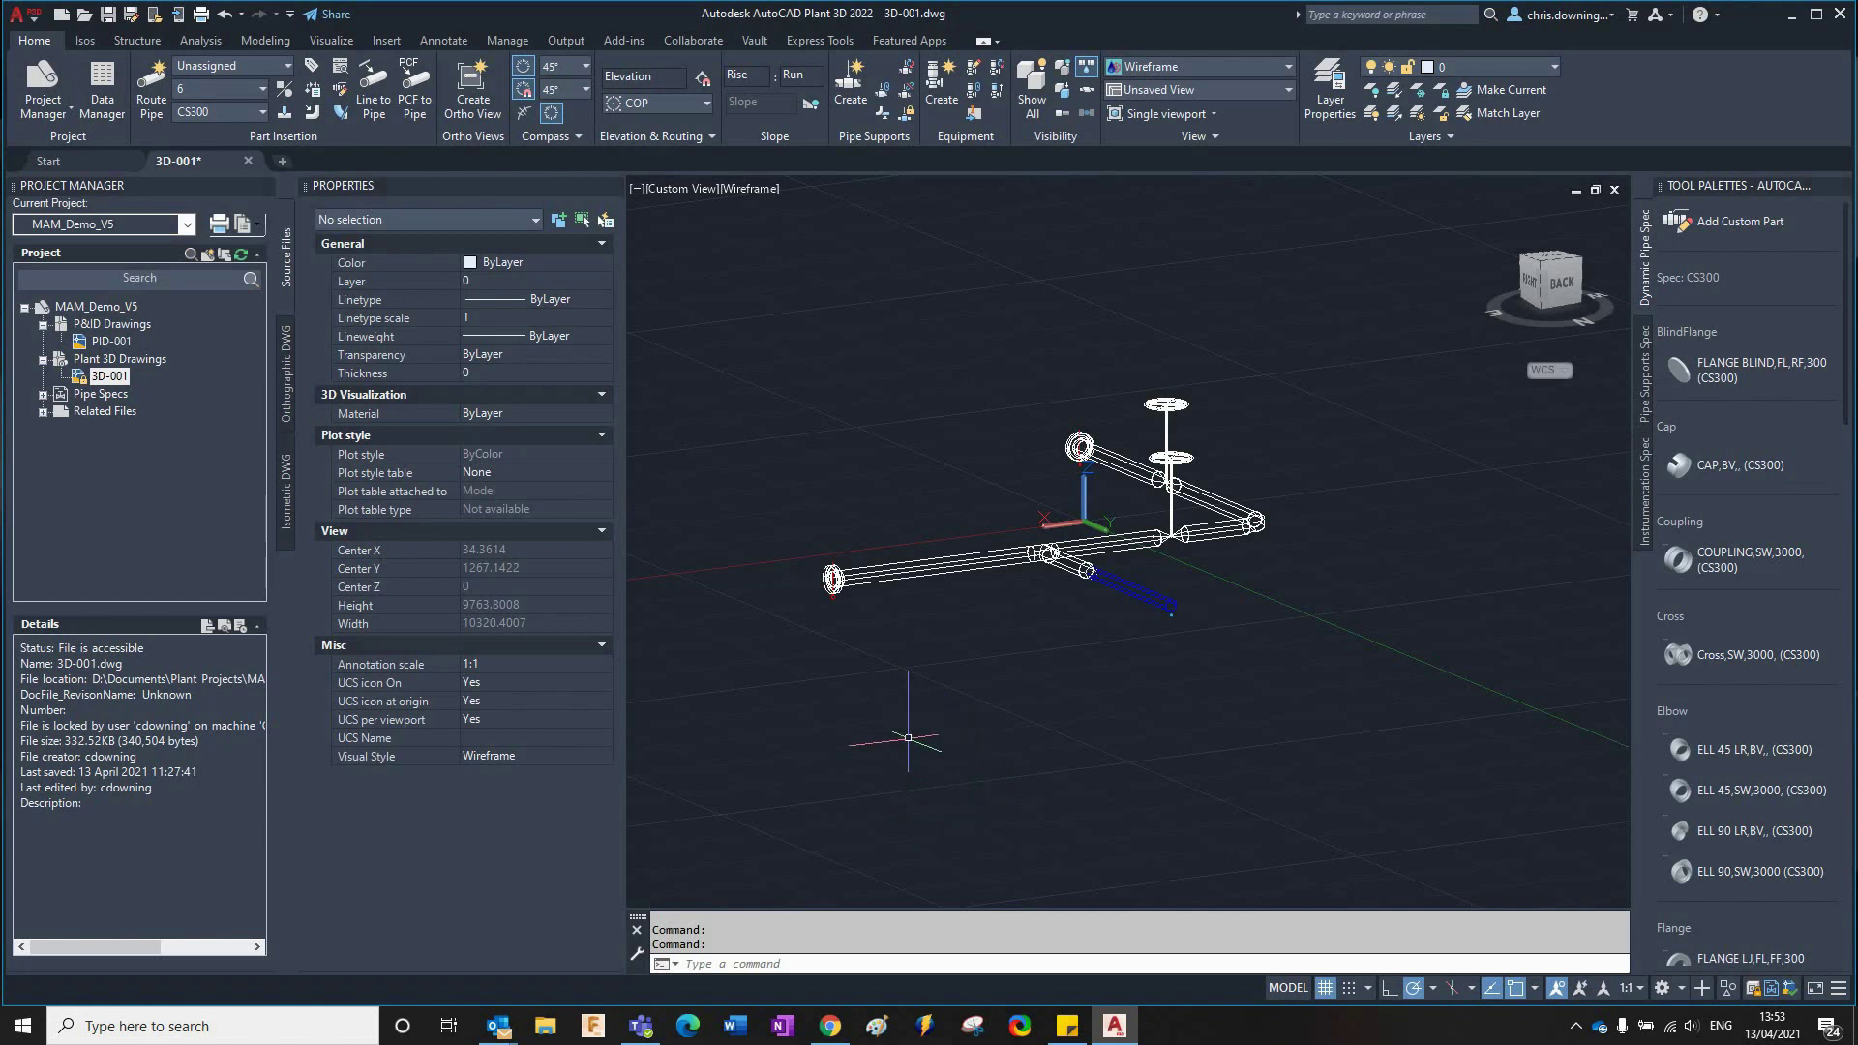
pyautogui.moveTo(1192, 675); pyautogui.dragTo(1190, 673, button='middle')
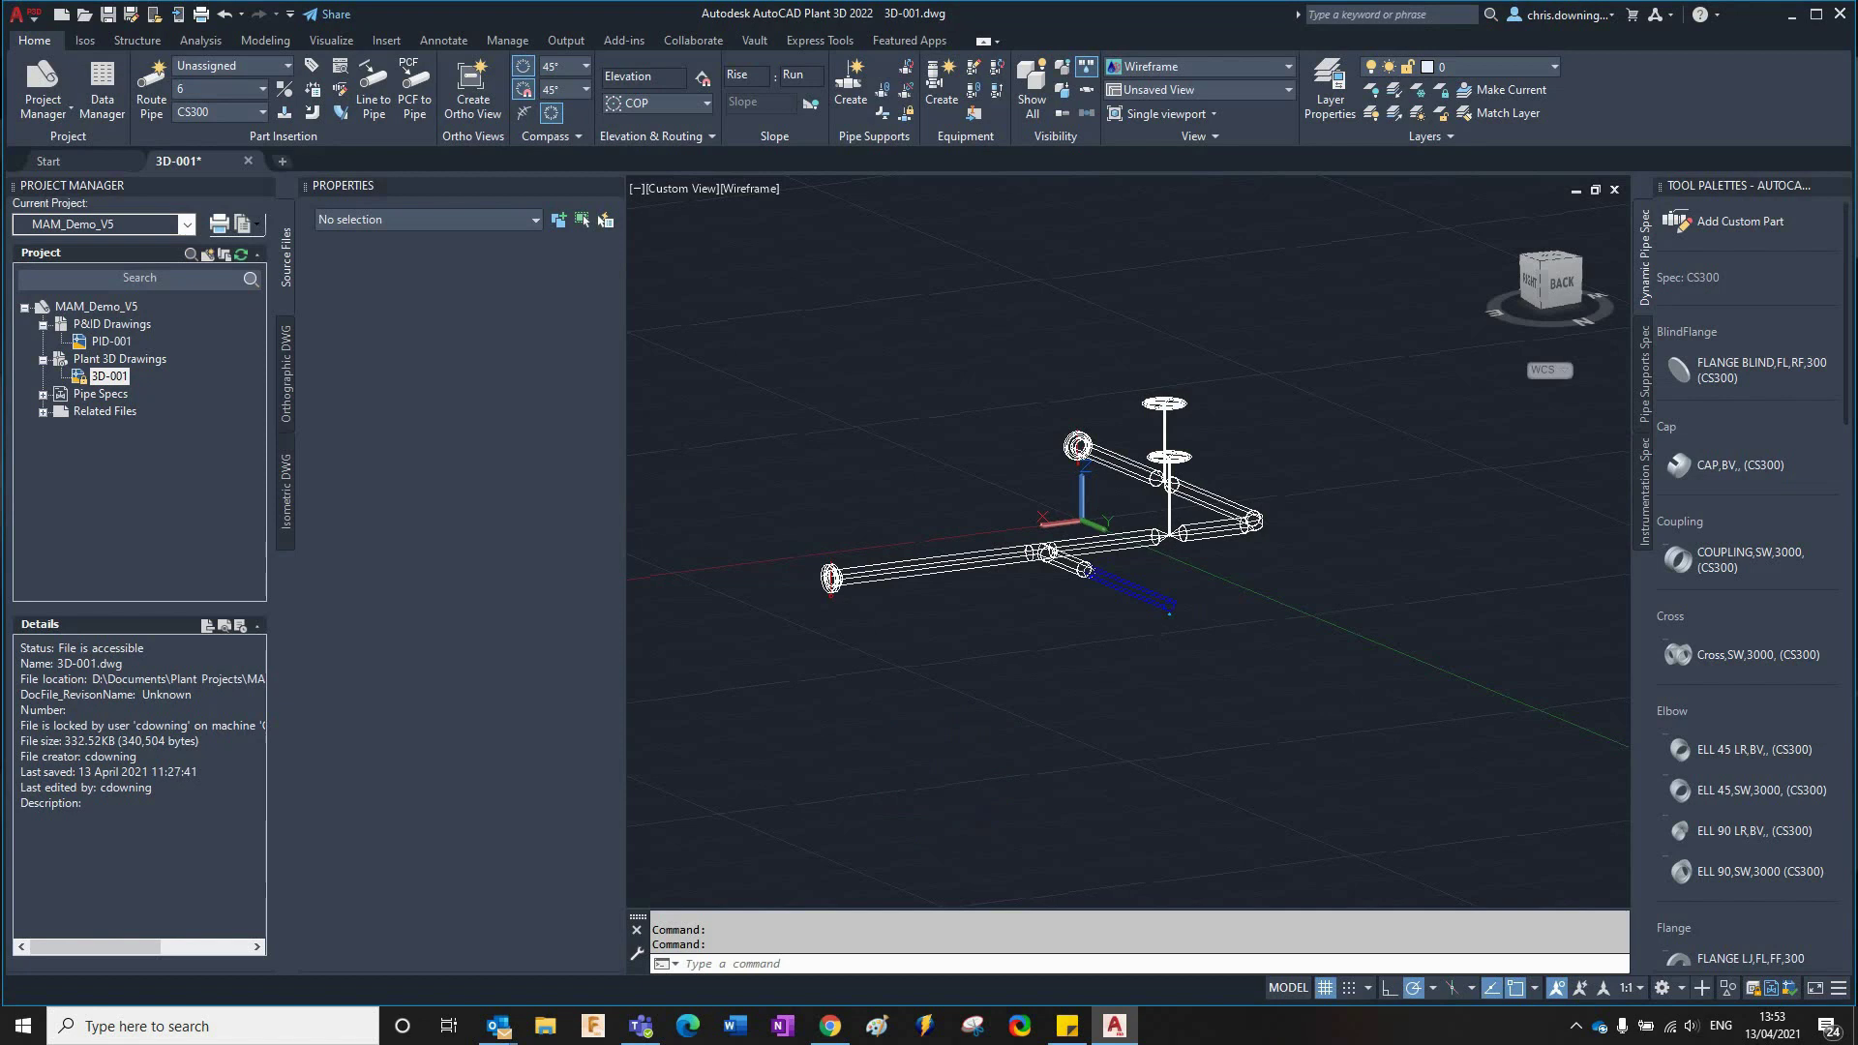
pyautogui.rightClick(122, 309)
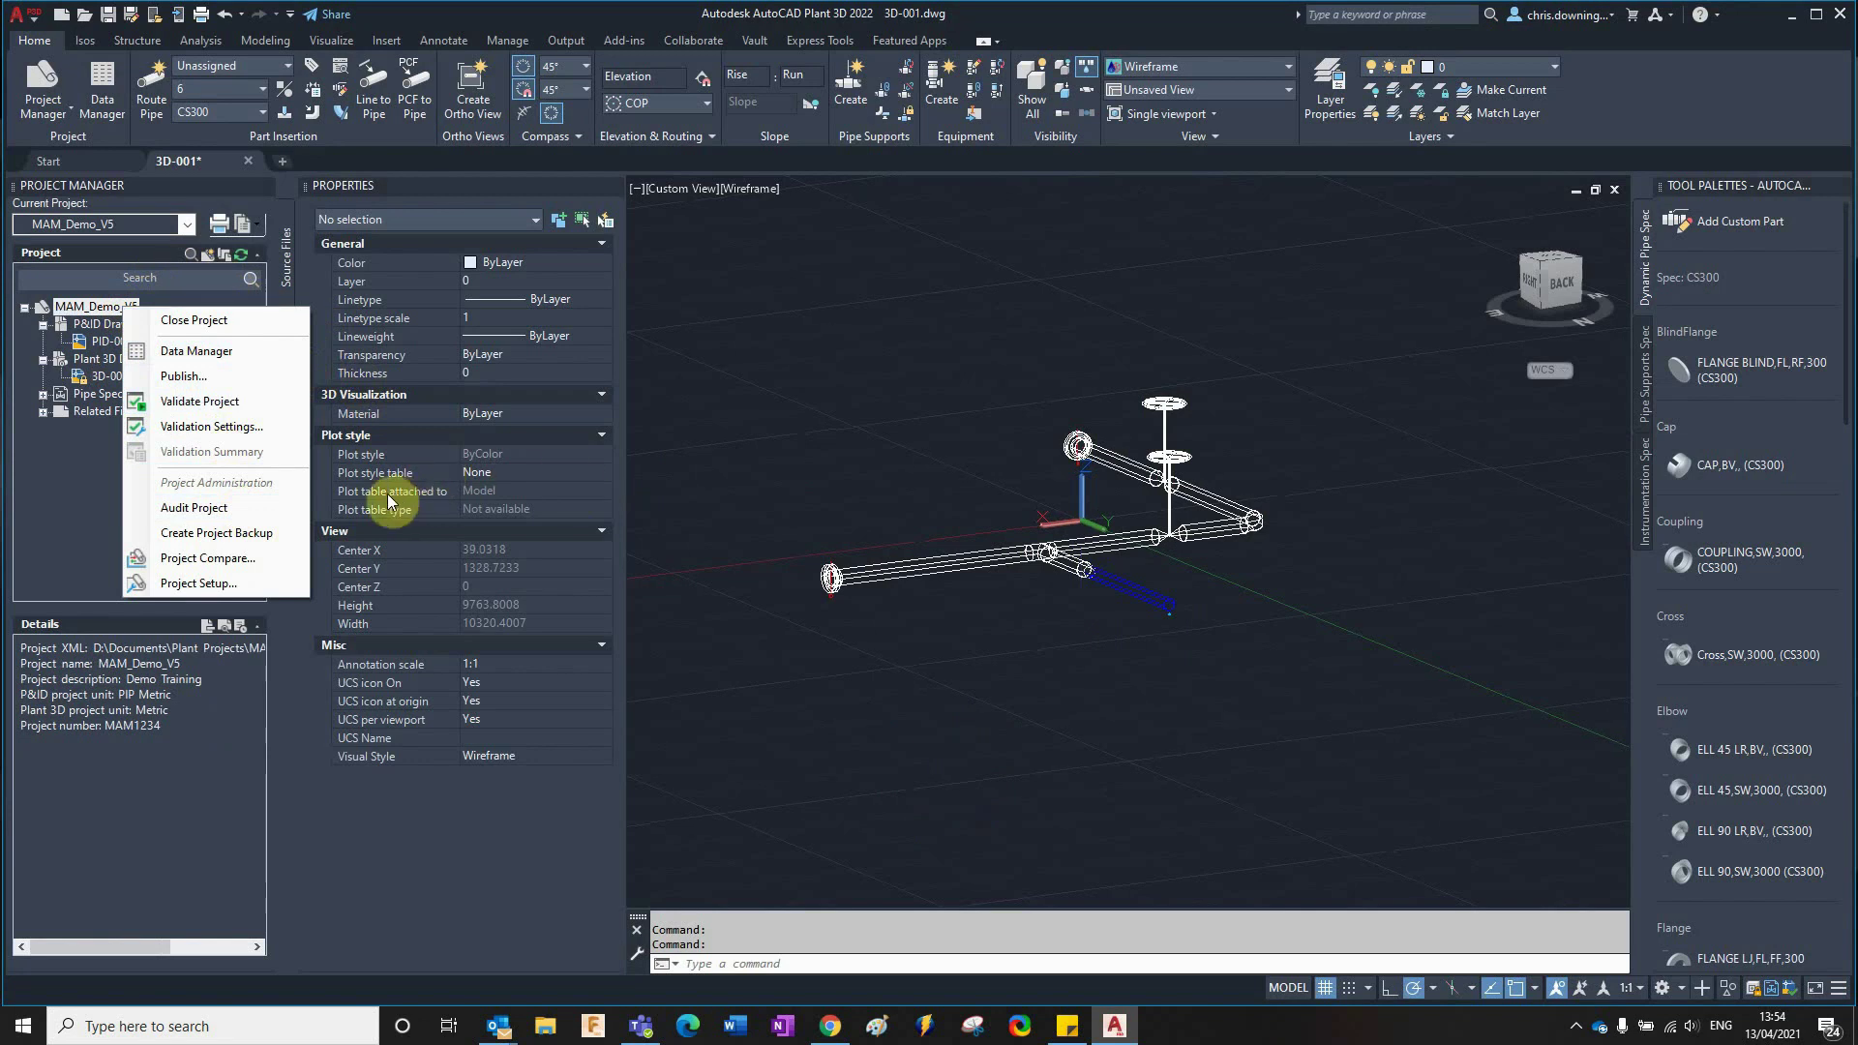
pyautogui.click(212, 585)
# Move the whole piping model from the centre of its end flange to the origin 0,0,0.
pyautogui.click(737, 385)
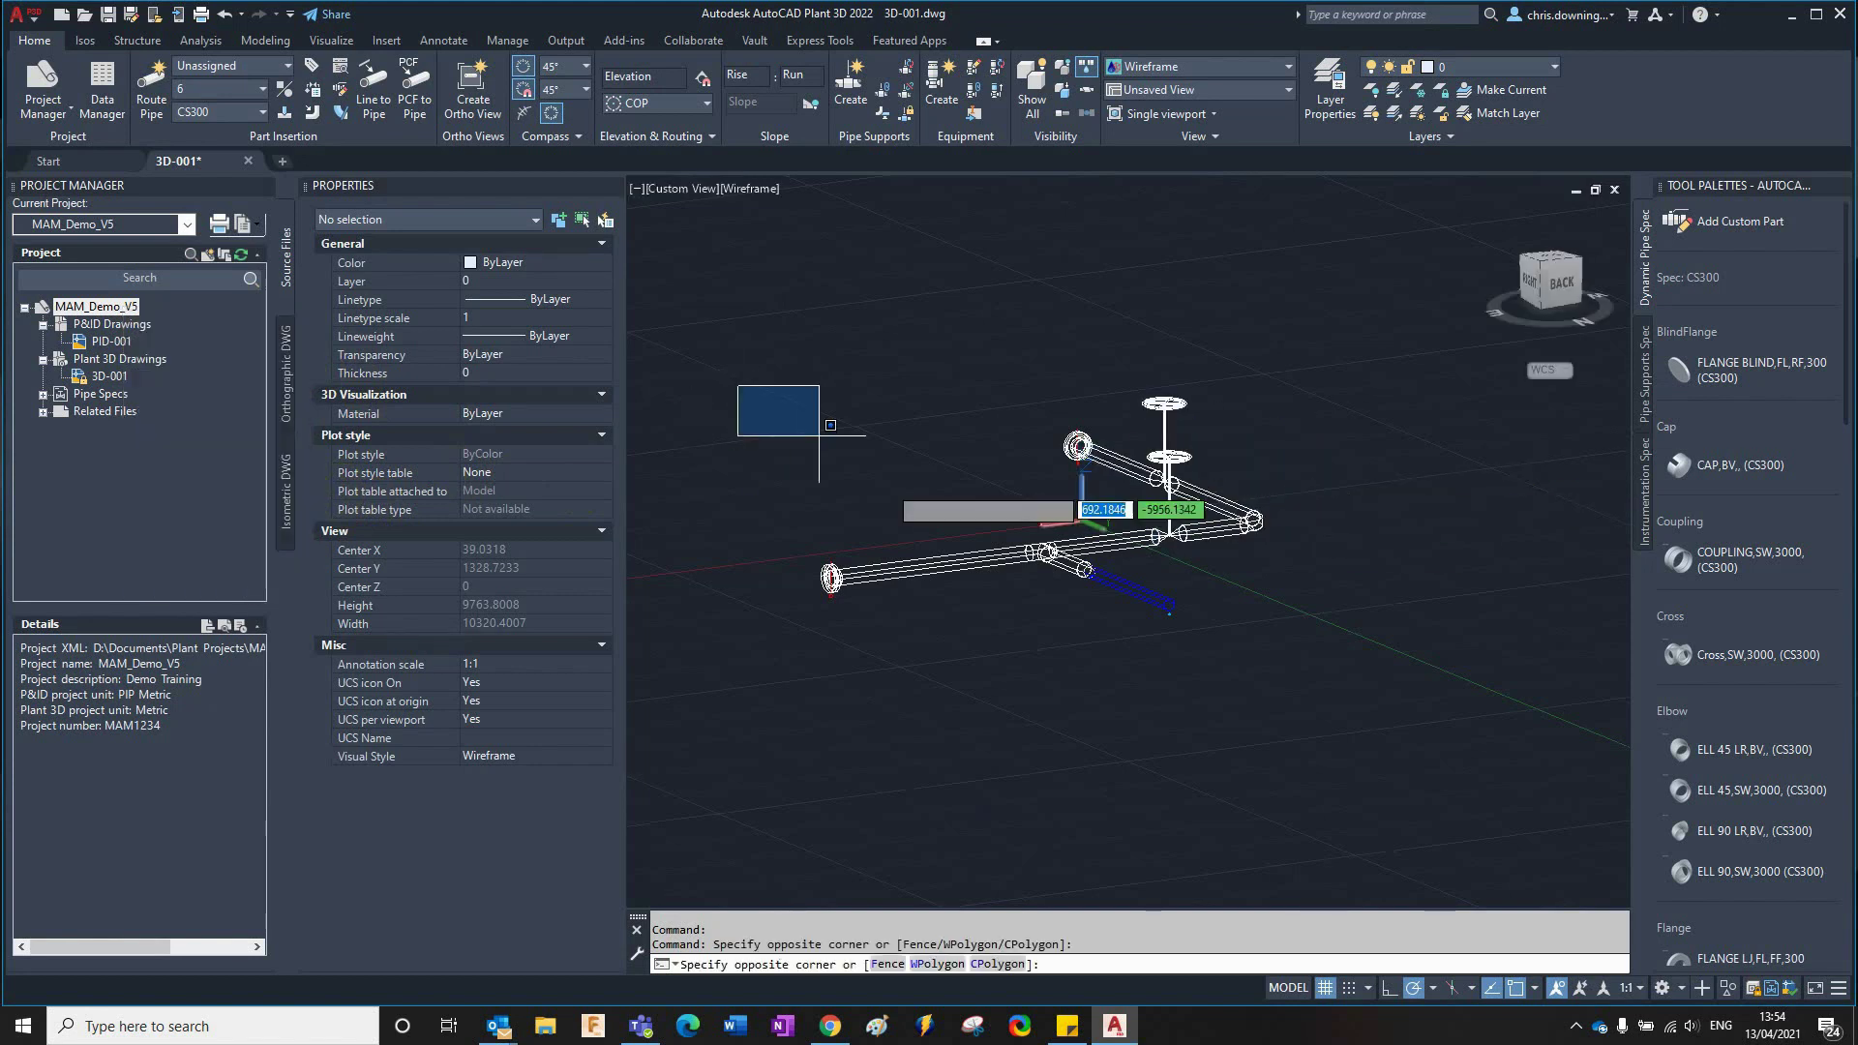
pyautogui.click(1344, 761)
pyautogui.write('m')
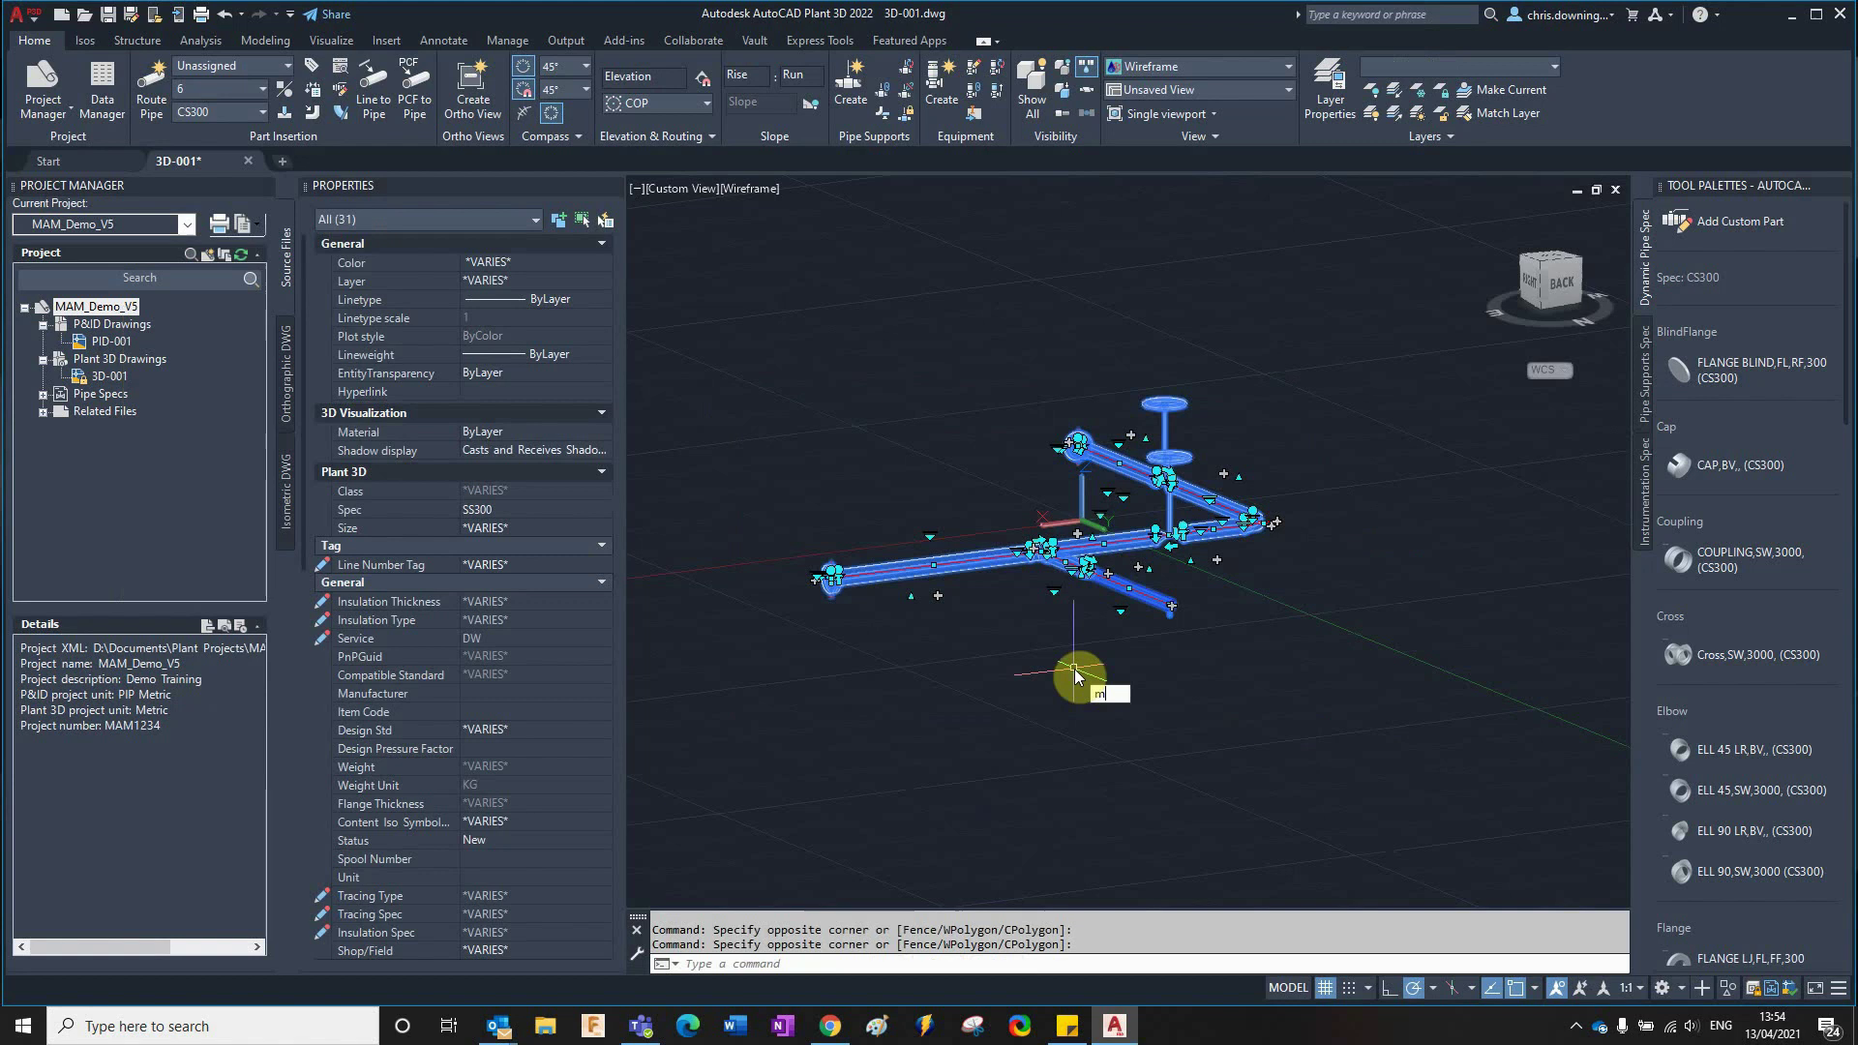
pyautogui.press('Return')
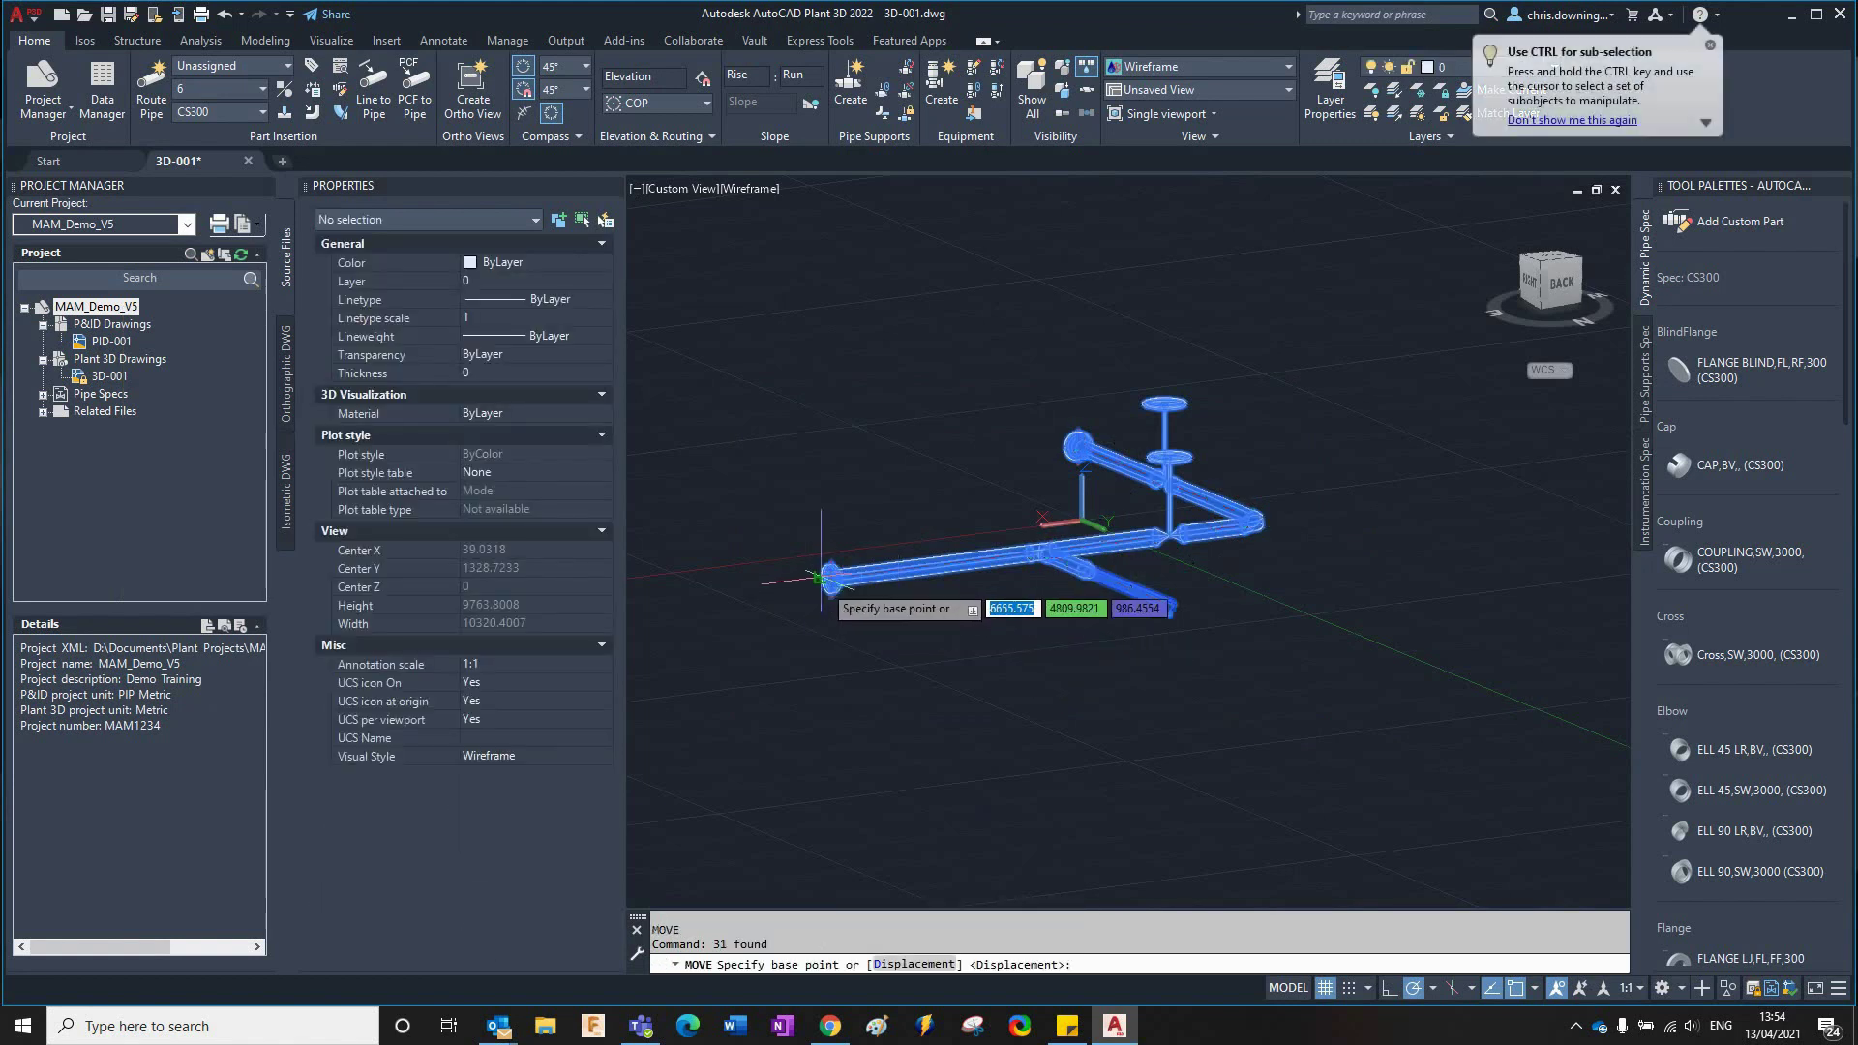
pyautogui.keyDown('shift'); pyautogui.rightClick(787, 522); pyautogui.keyUp('shift')
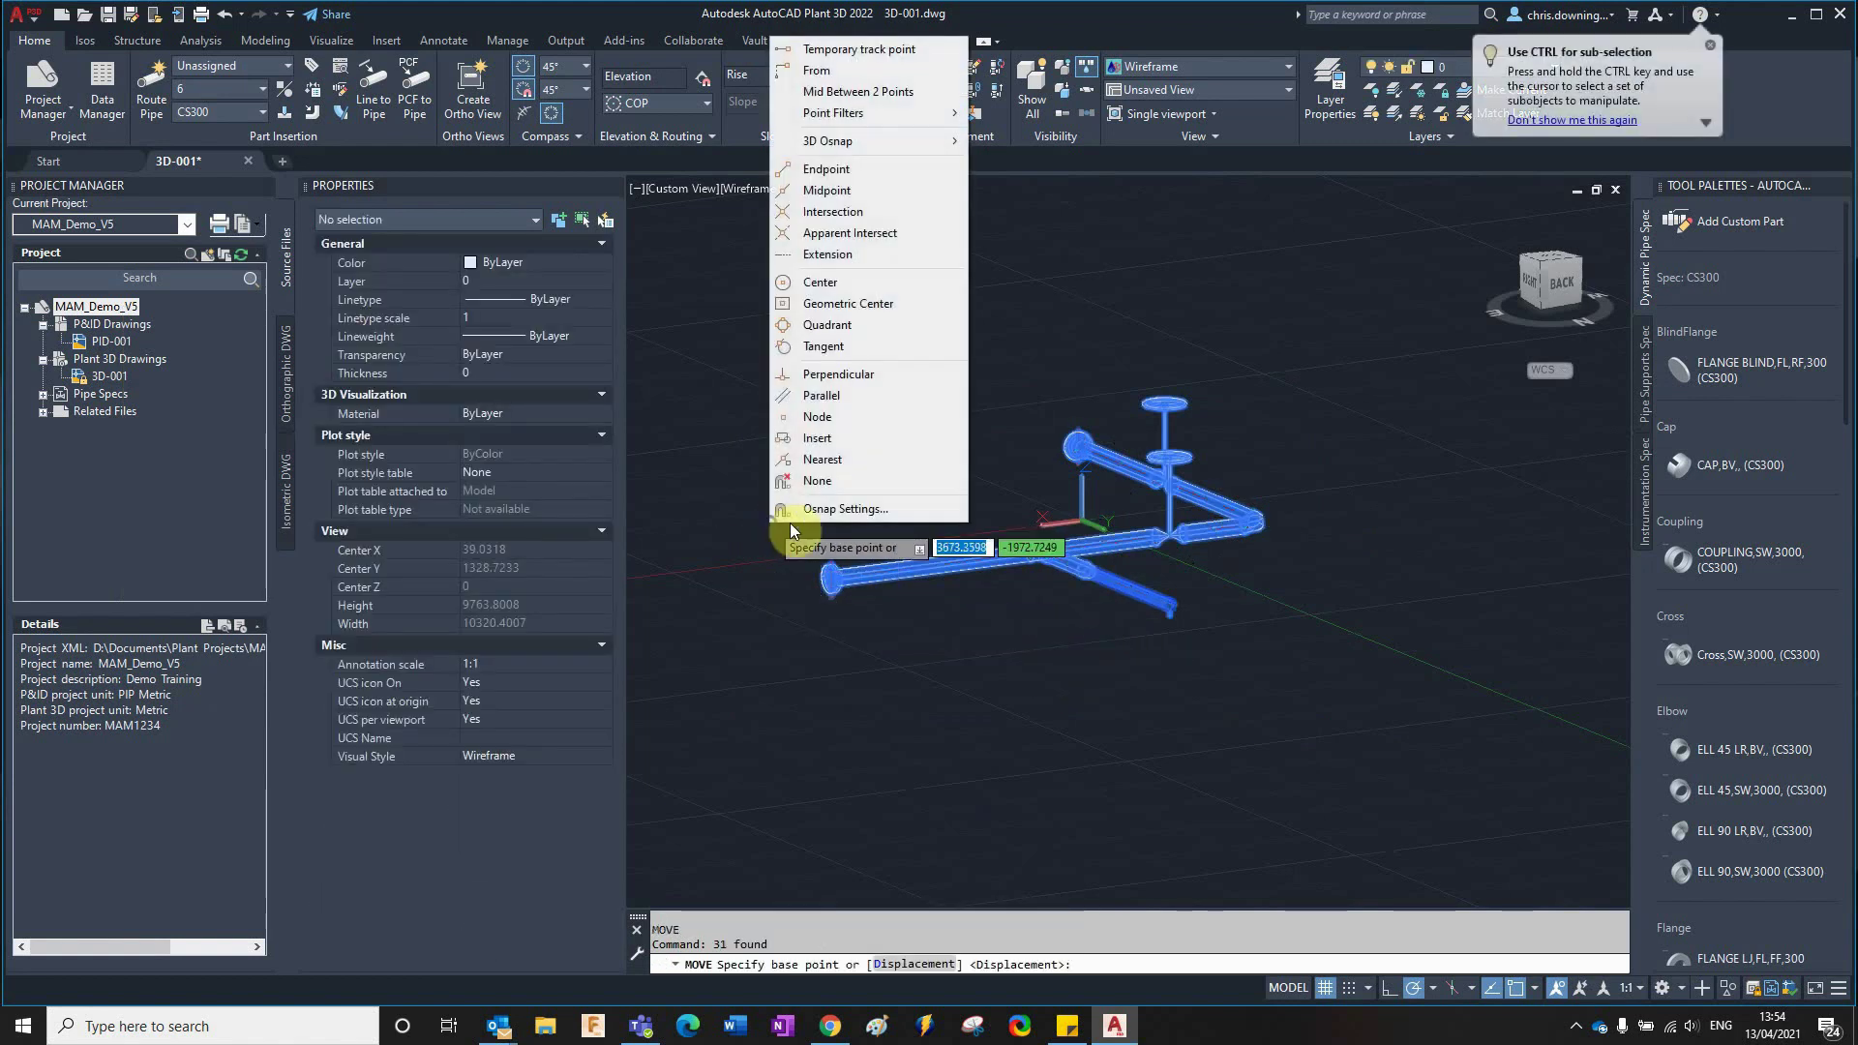
pyautogui.click(809, 281)
pyautogui.click(786, 608)
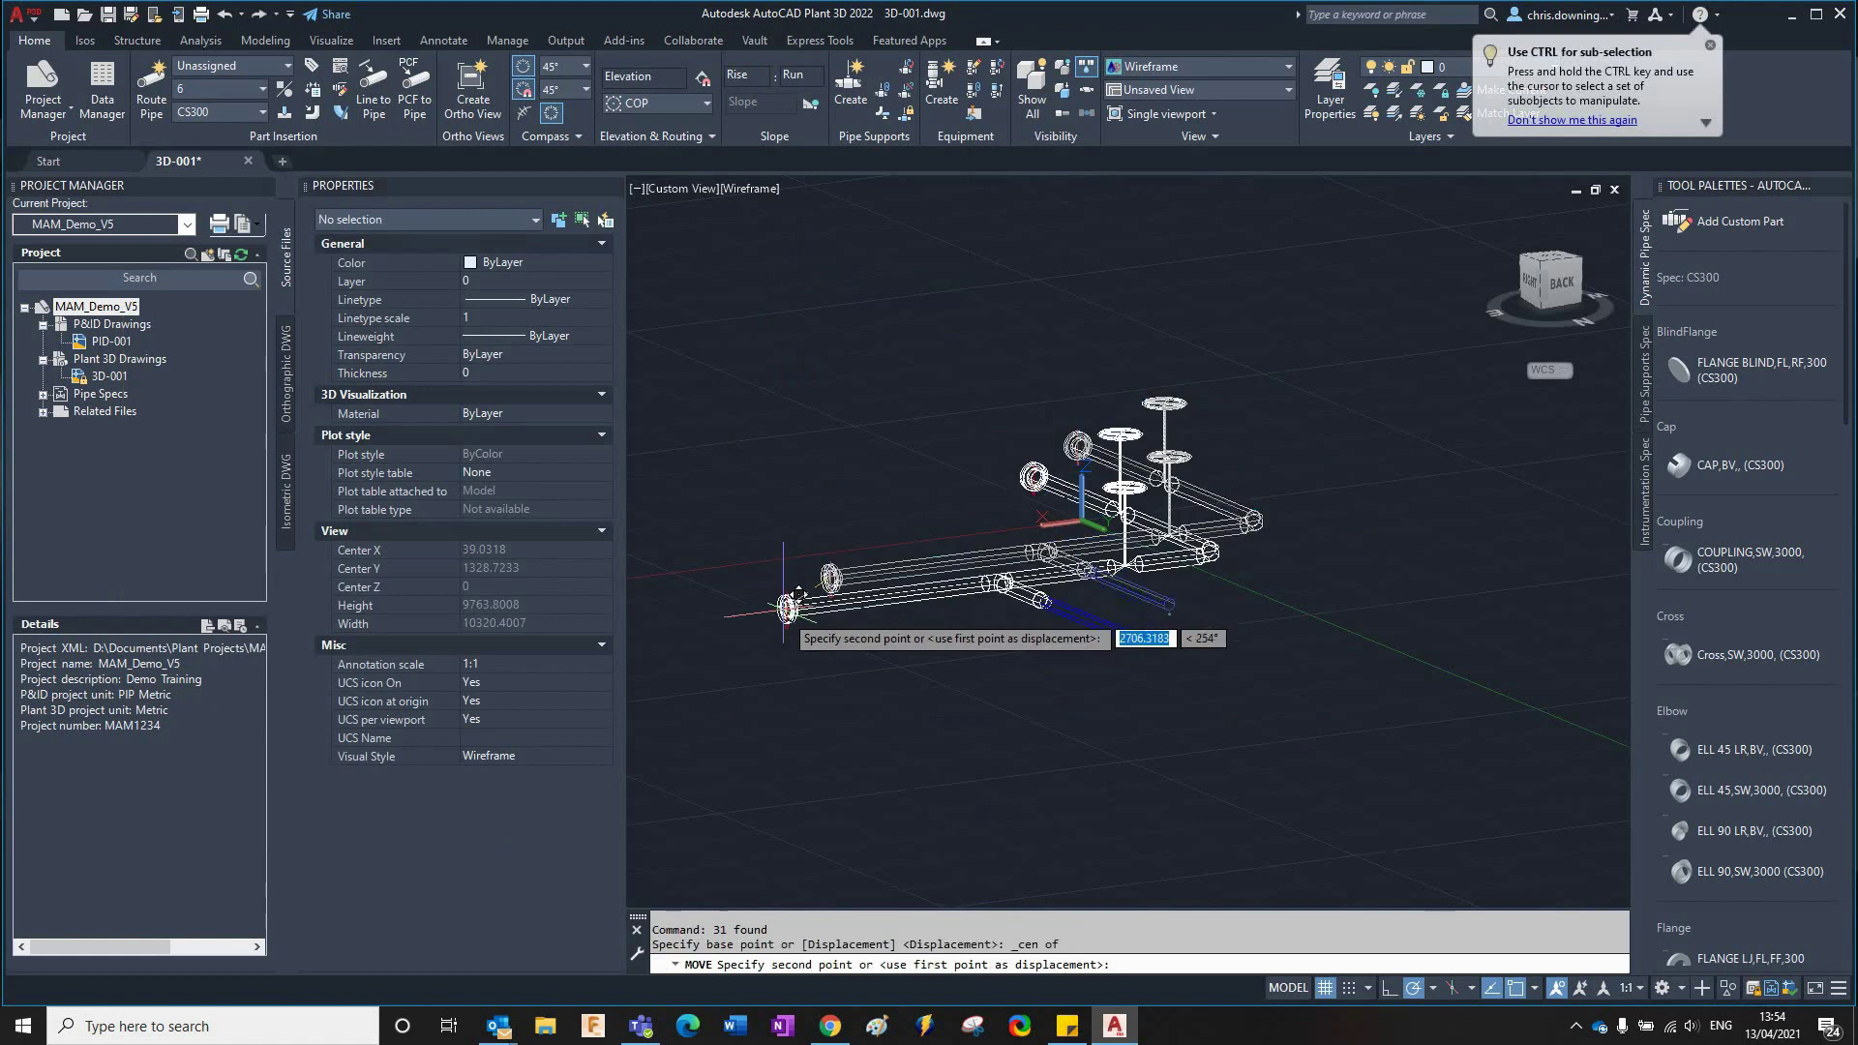
pyautogui.click(816, 639)
pyautogui.press('Return')
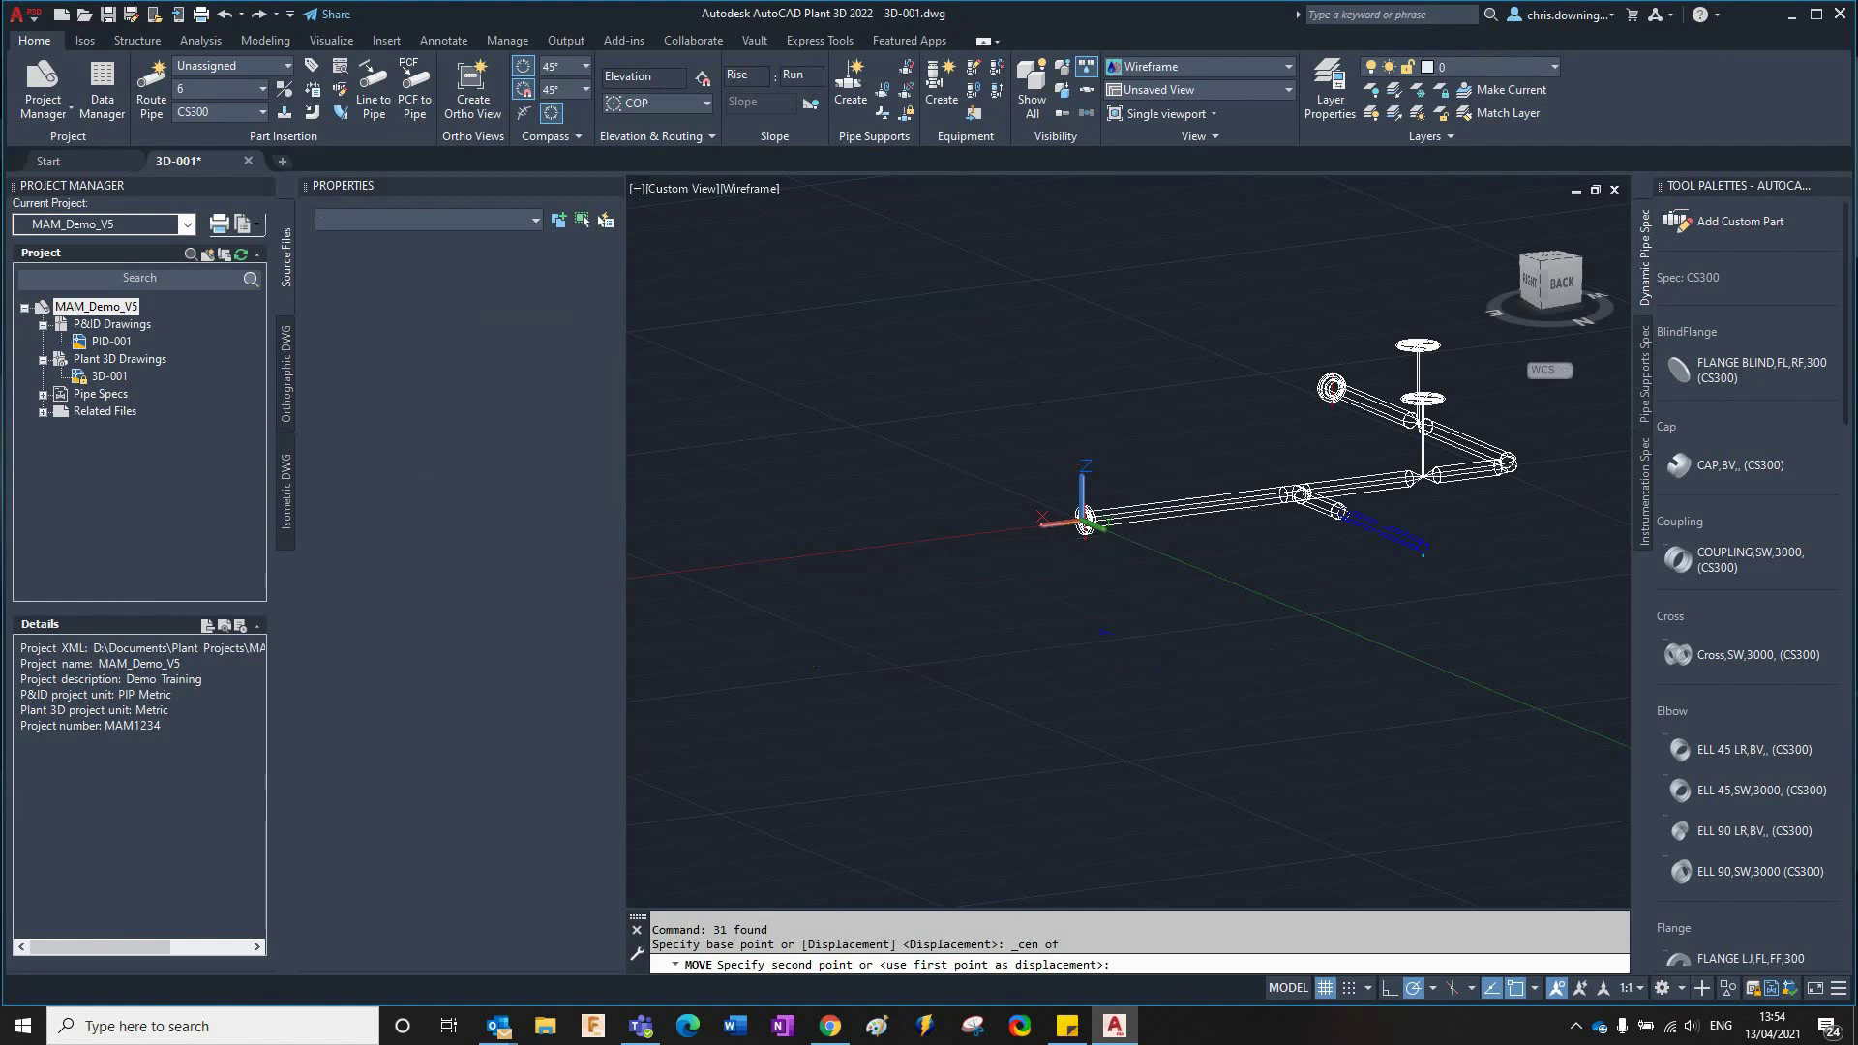
pyautogui.scroll(6, 883, 587)
pyautogui.scroll(-3, 882, 587)
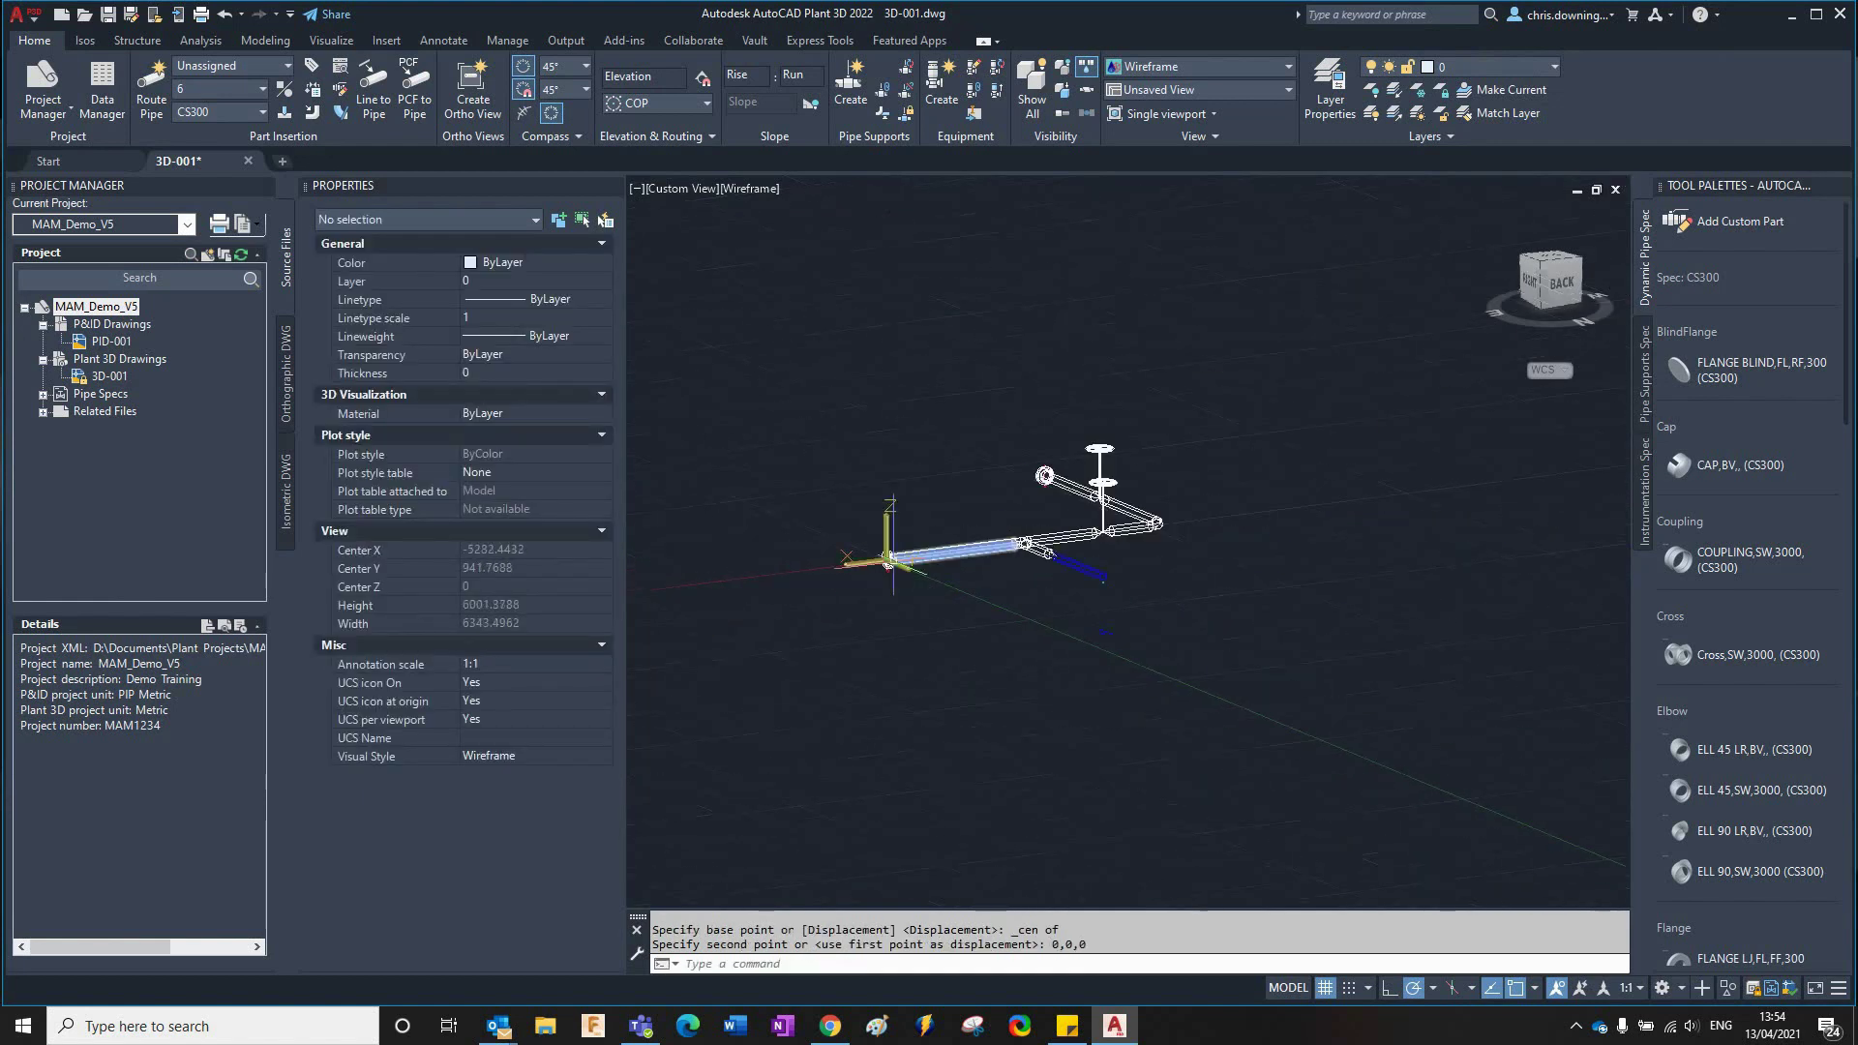
pyautogui.scroll(6, 967, 571)
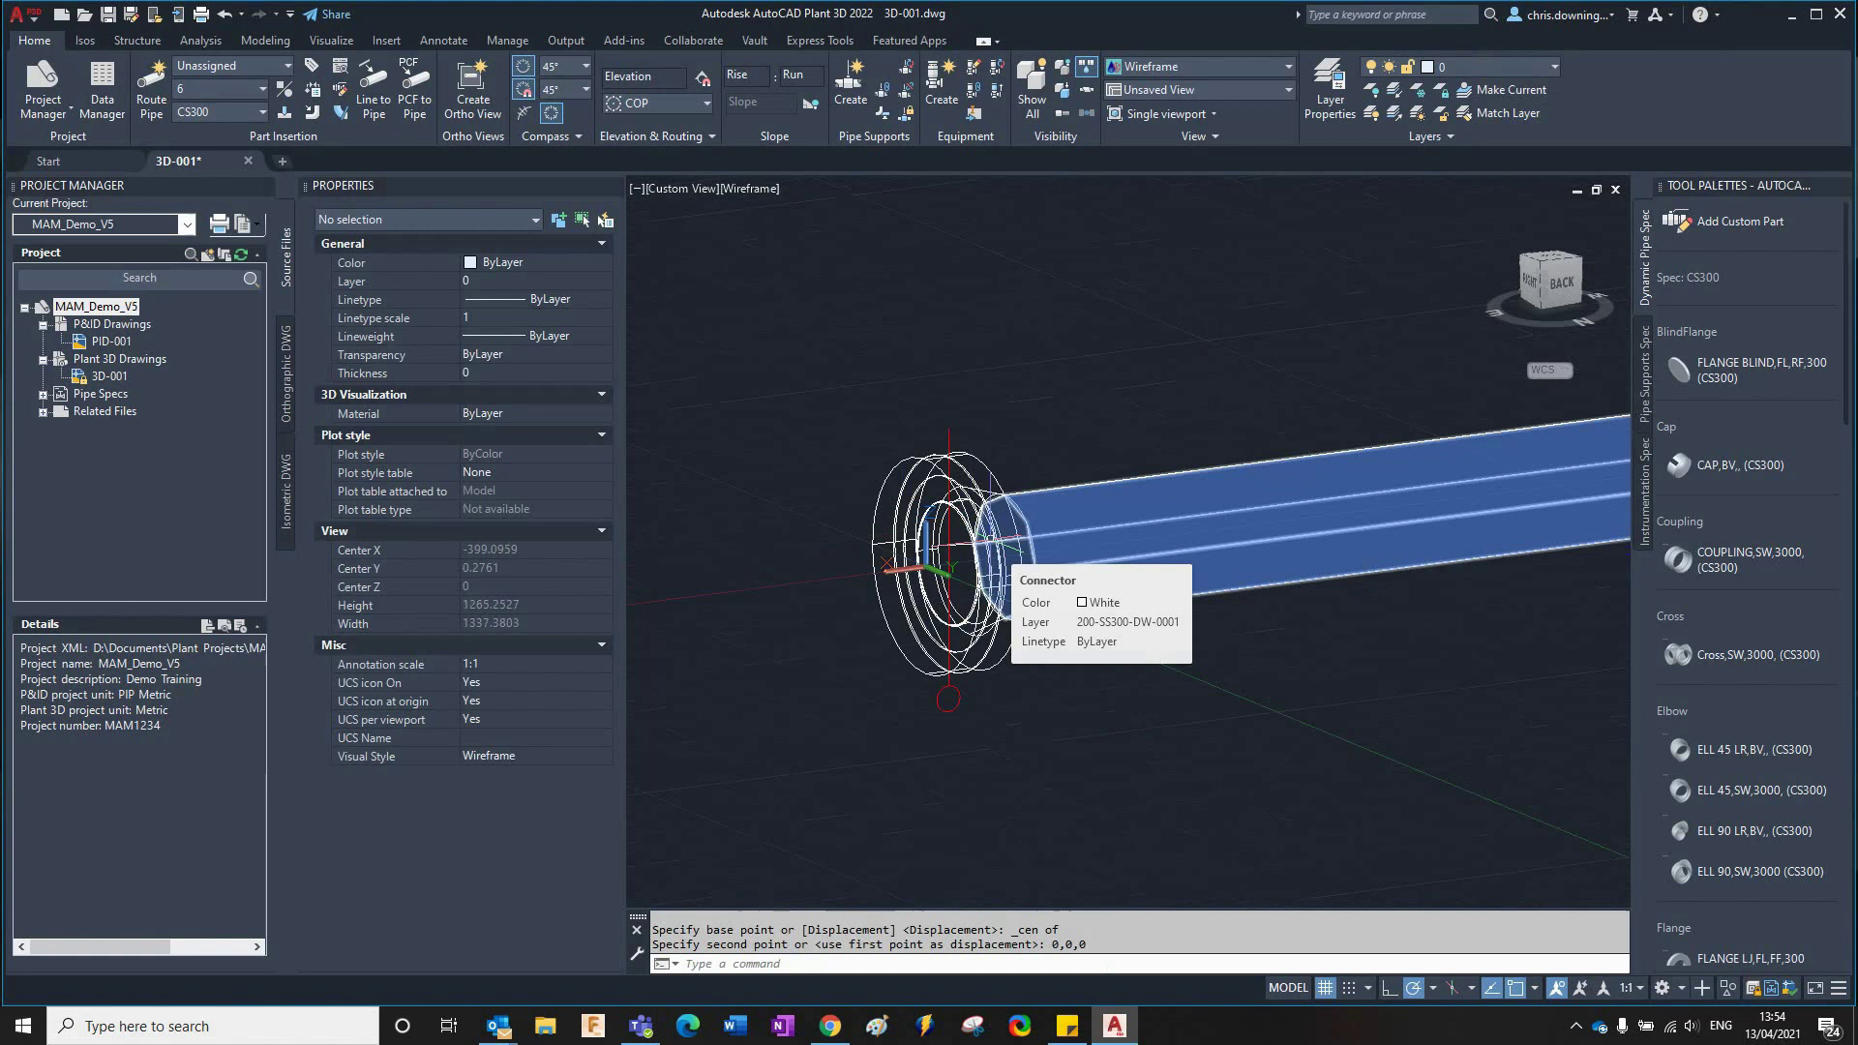
pyautogui.scroll(-8, 996, 560)
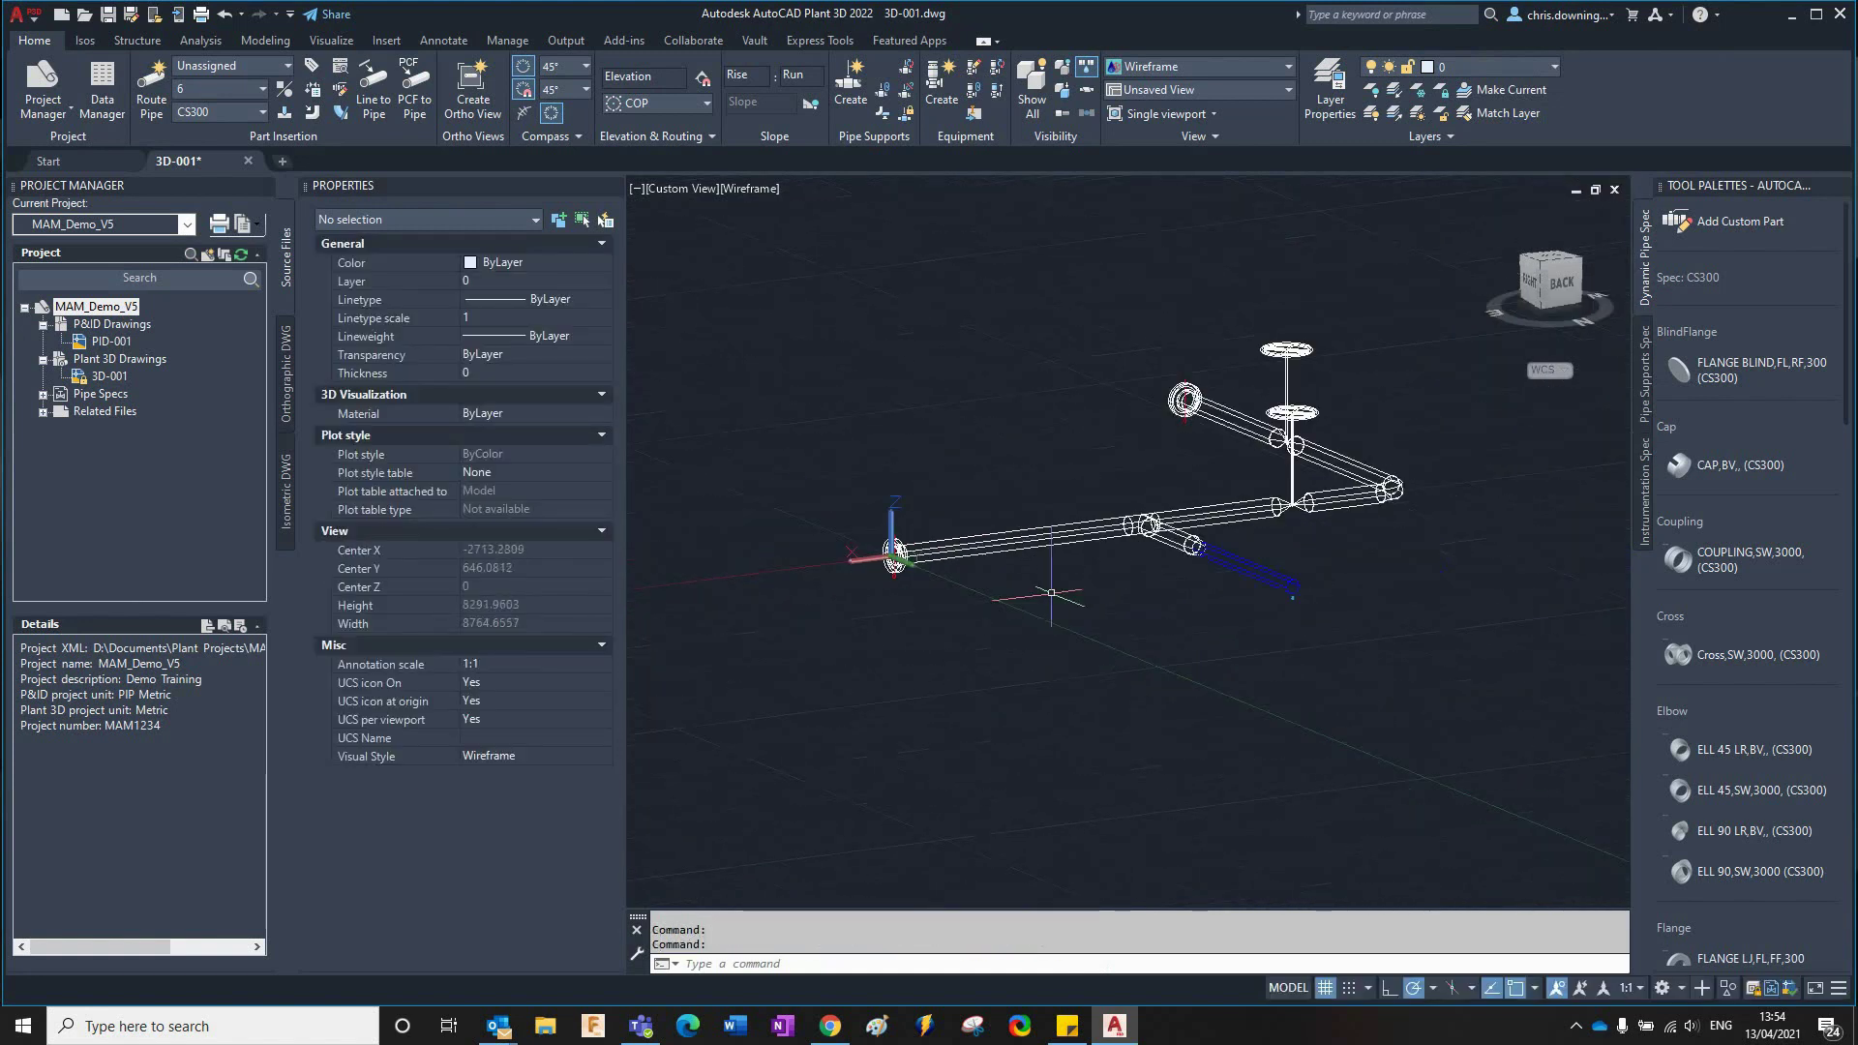
# In the project's default ortho style settings, set the location offset to 90 degrees rotation and distances X 1000, Y 1000 and Z 500 mm.
pyautogui.rightClick(131, 312)
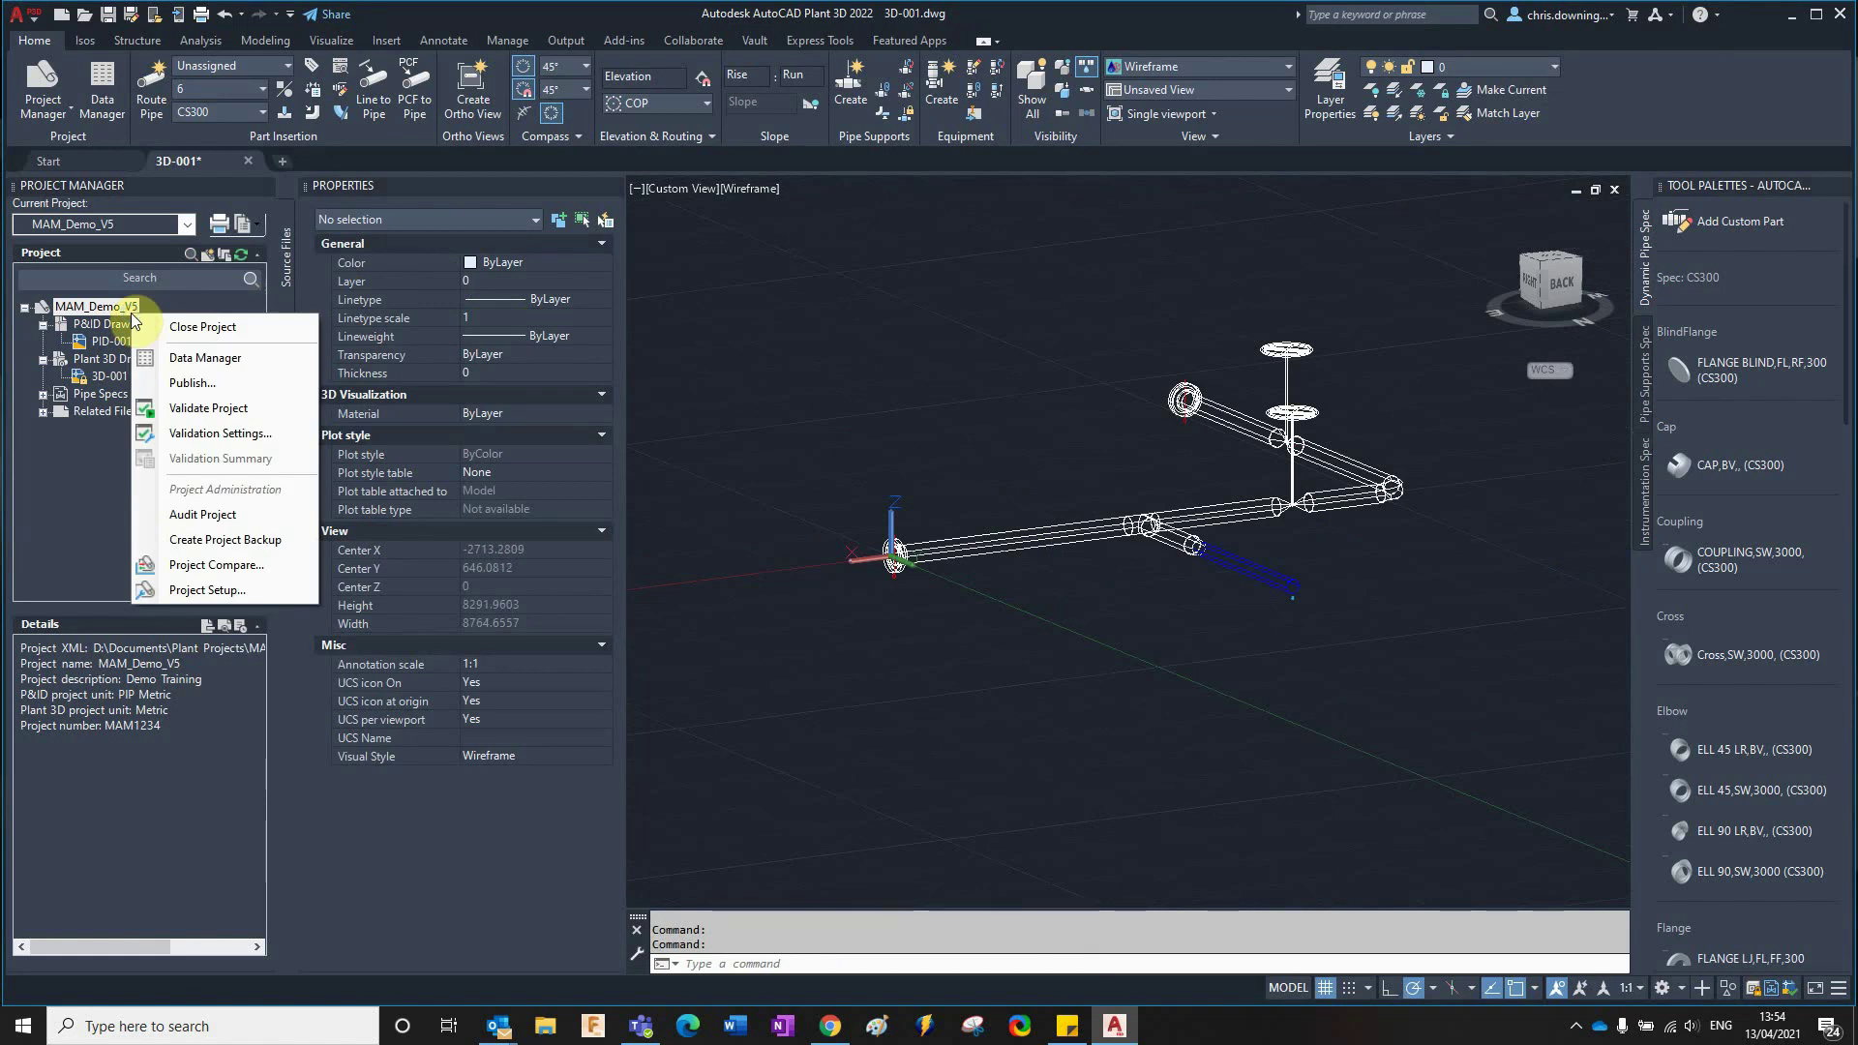
pyautogui.click(284, 591)
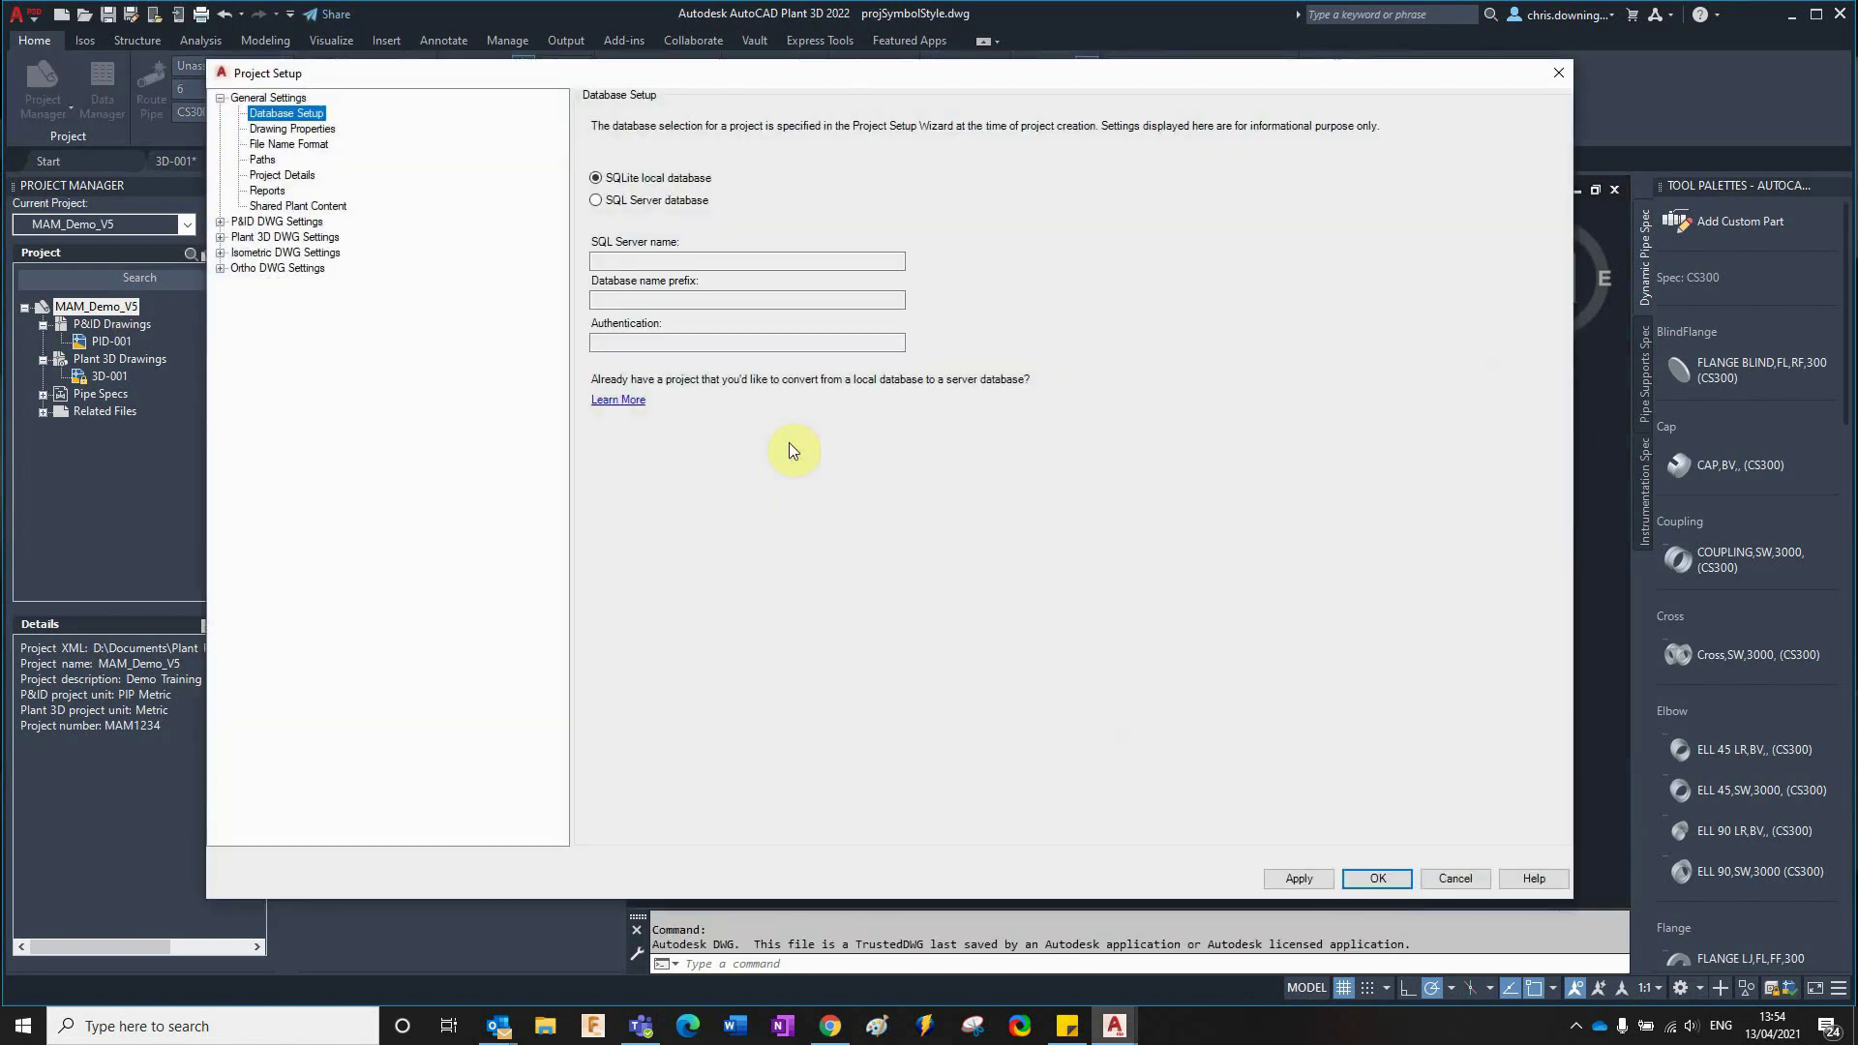
pyautogui.click(220, 269)
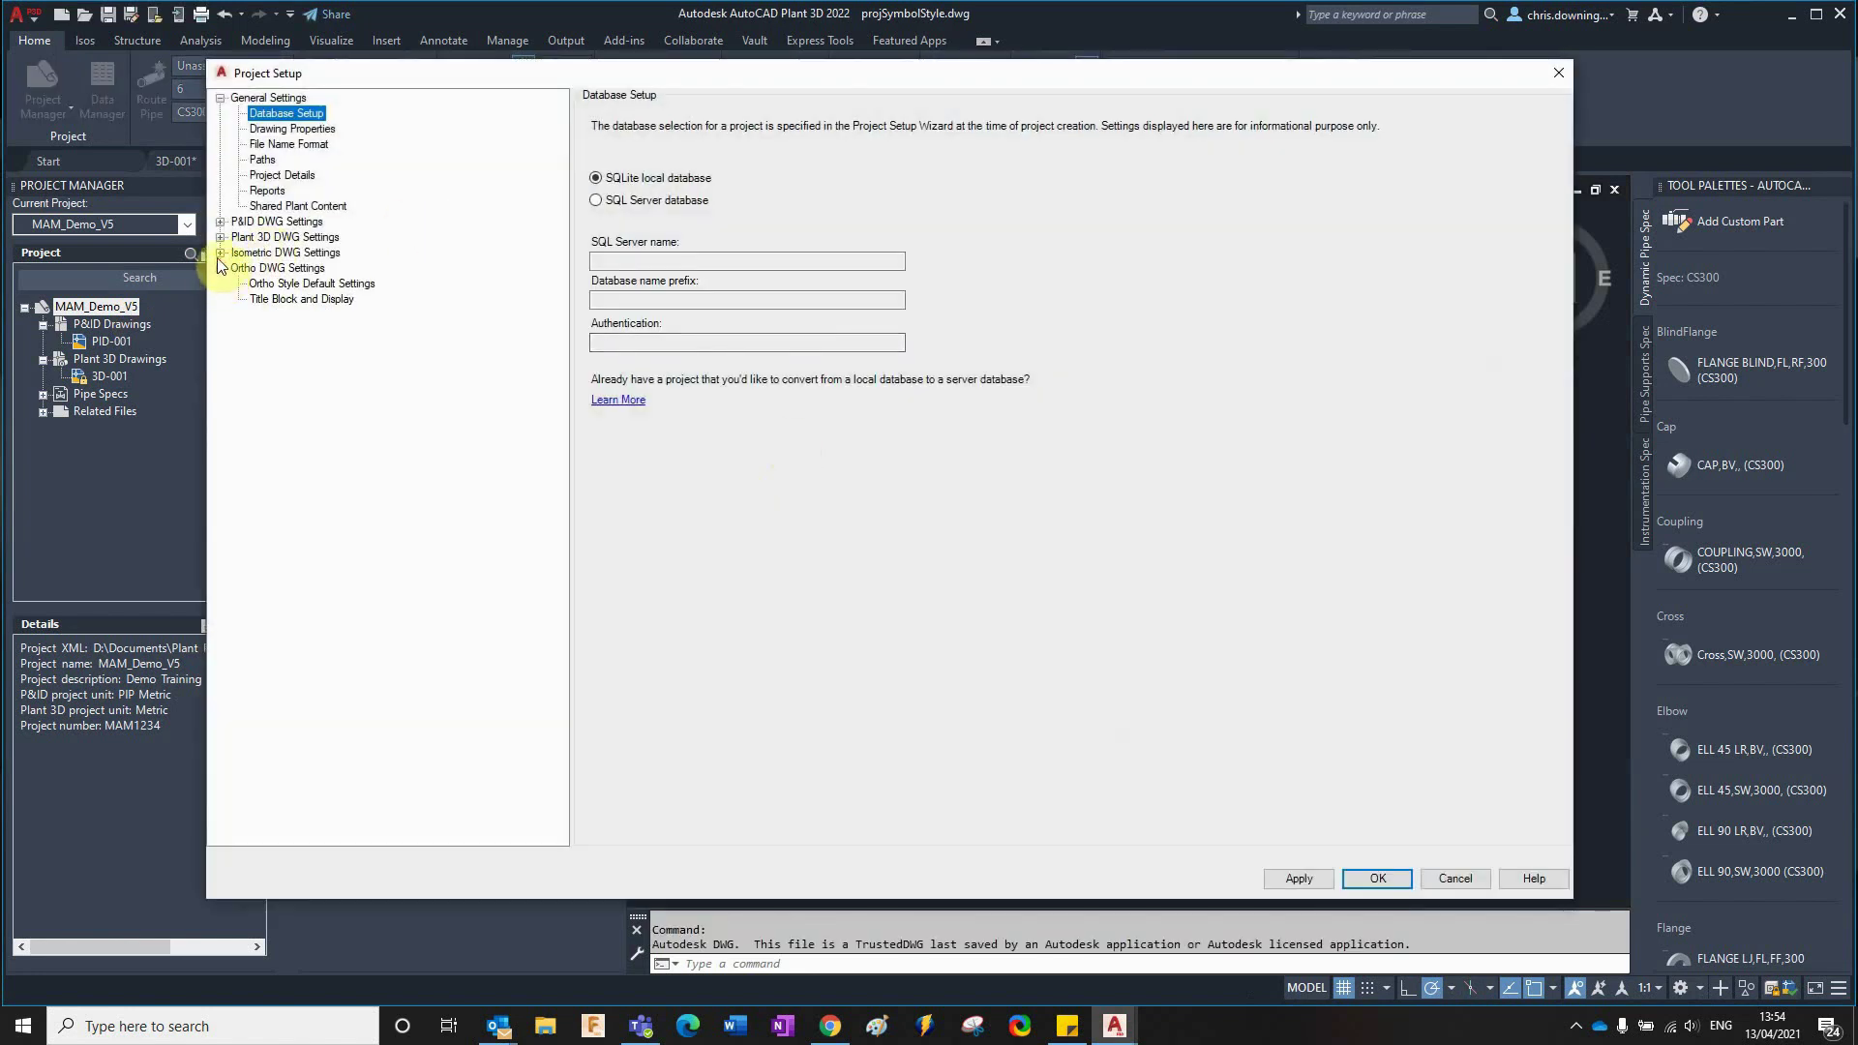
pyautogui.click(275, 285)
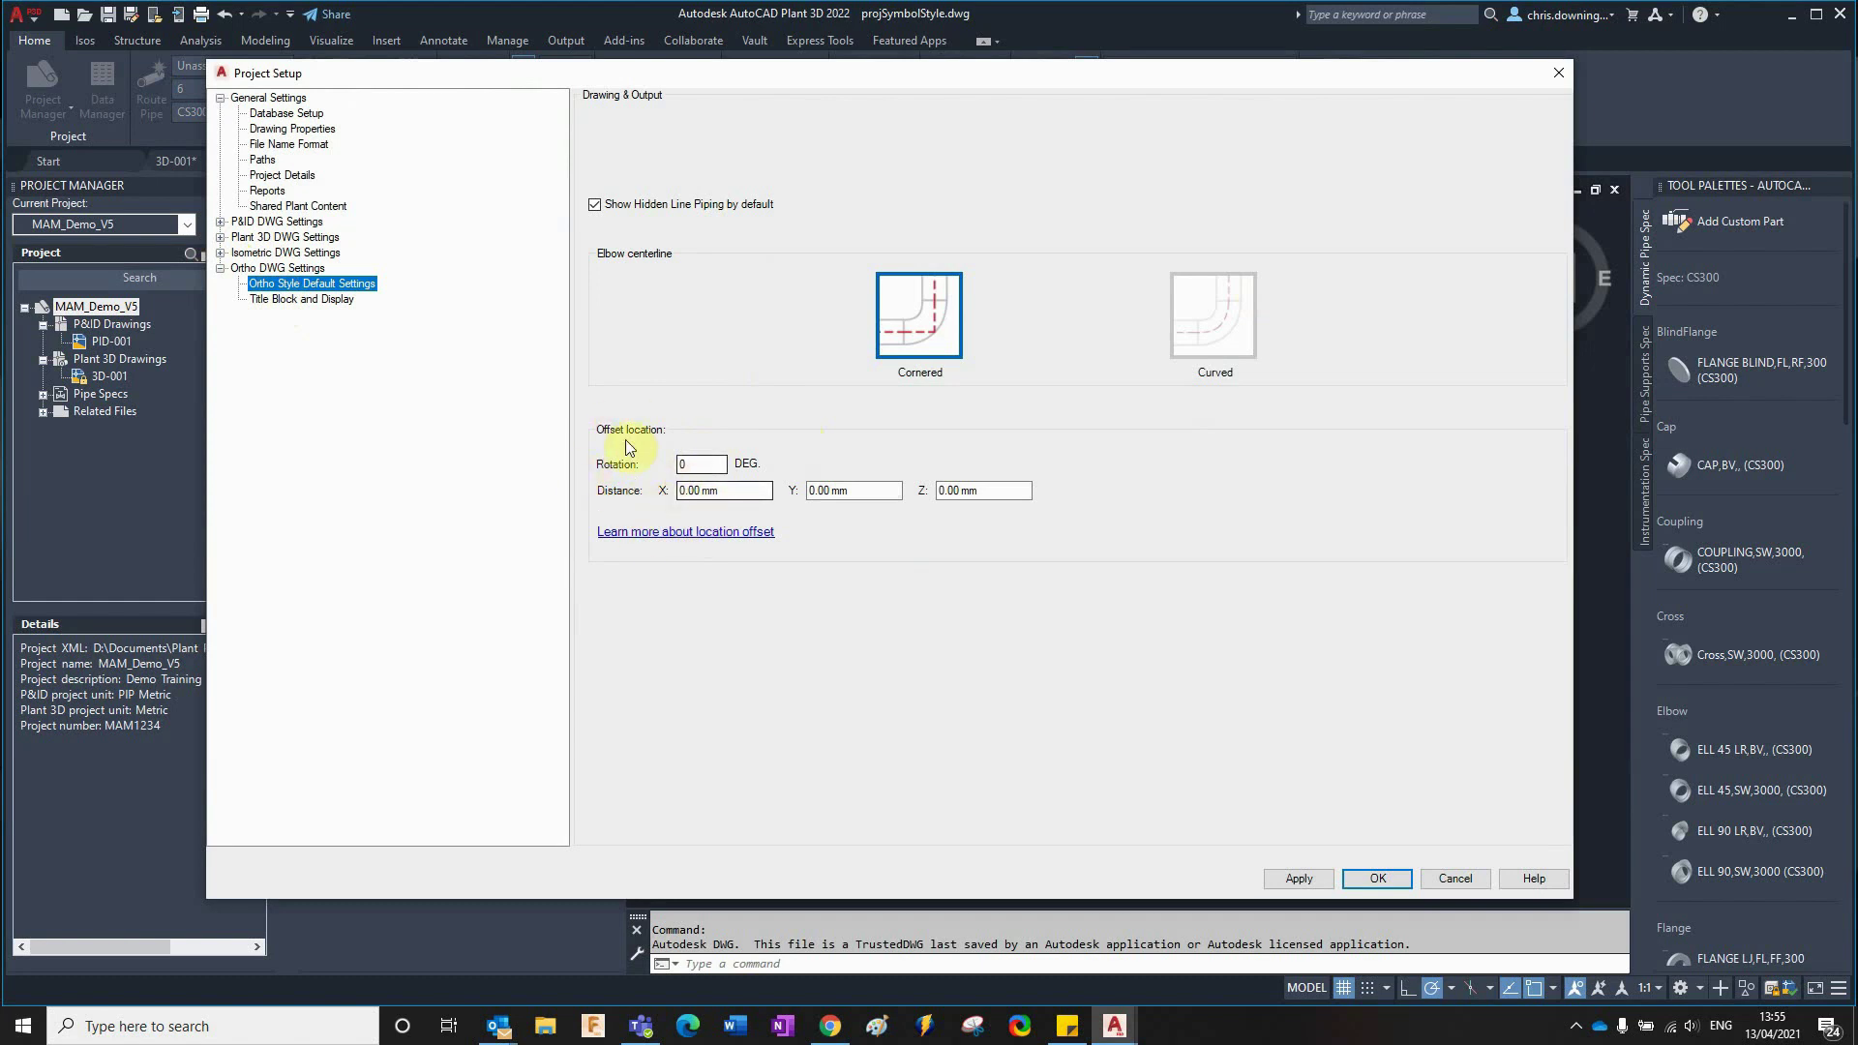
pyautogui.click(690, 465)
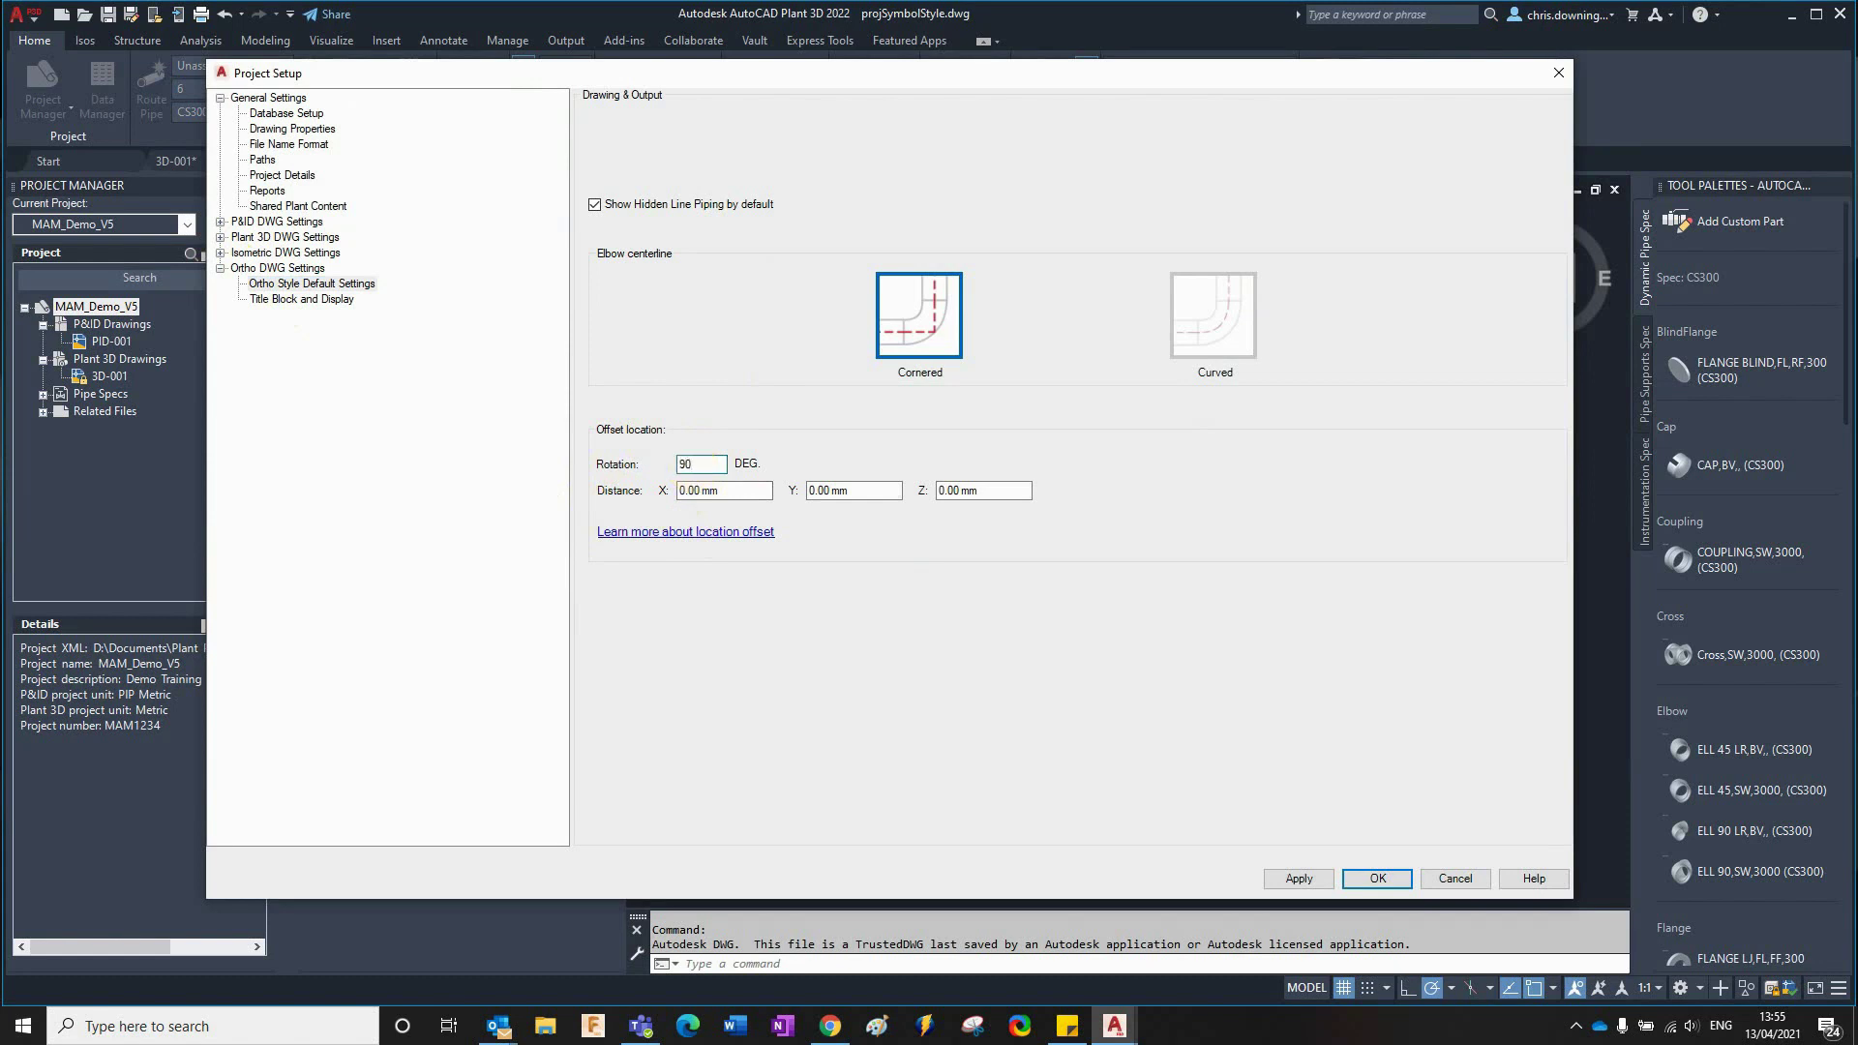
pyautogui.click(725, 494)
pyautogui.press('Tab')
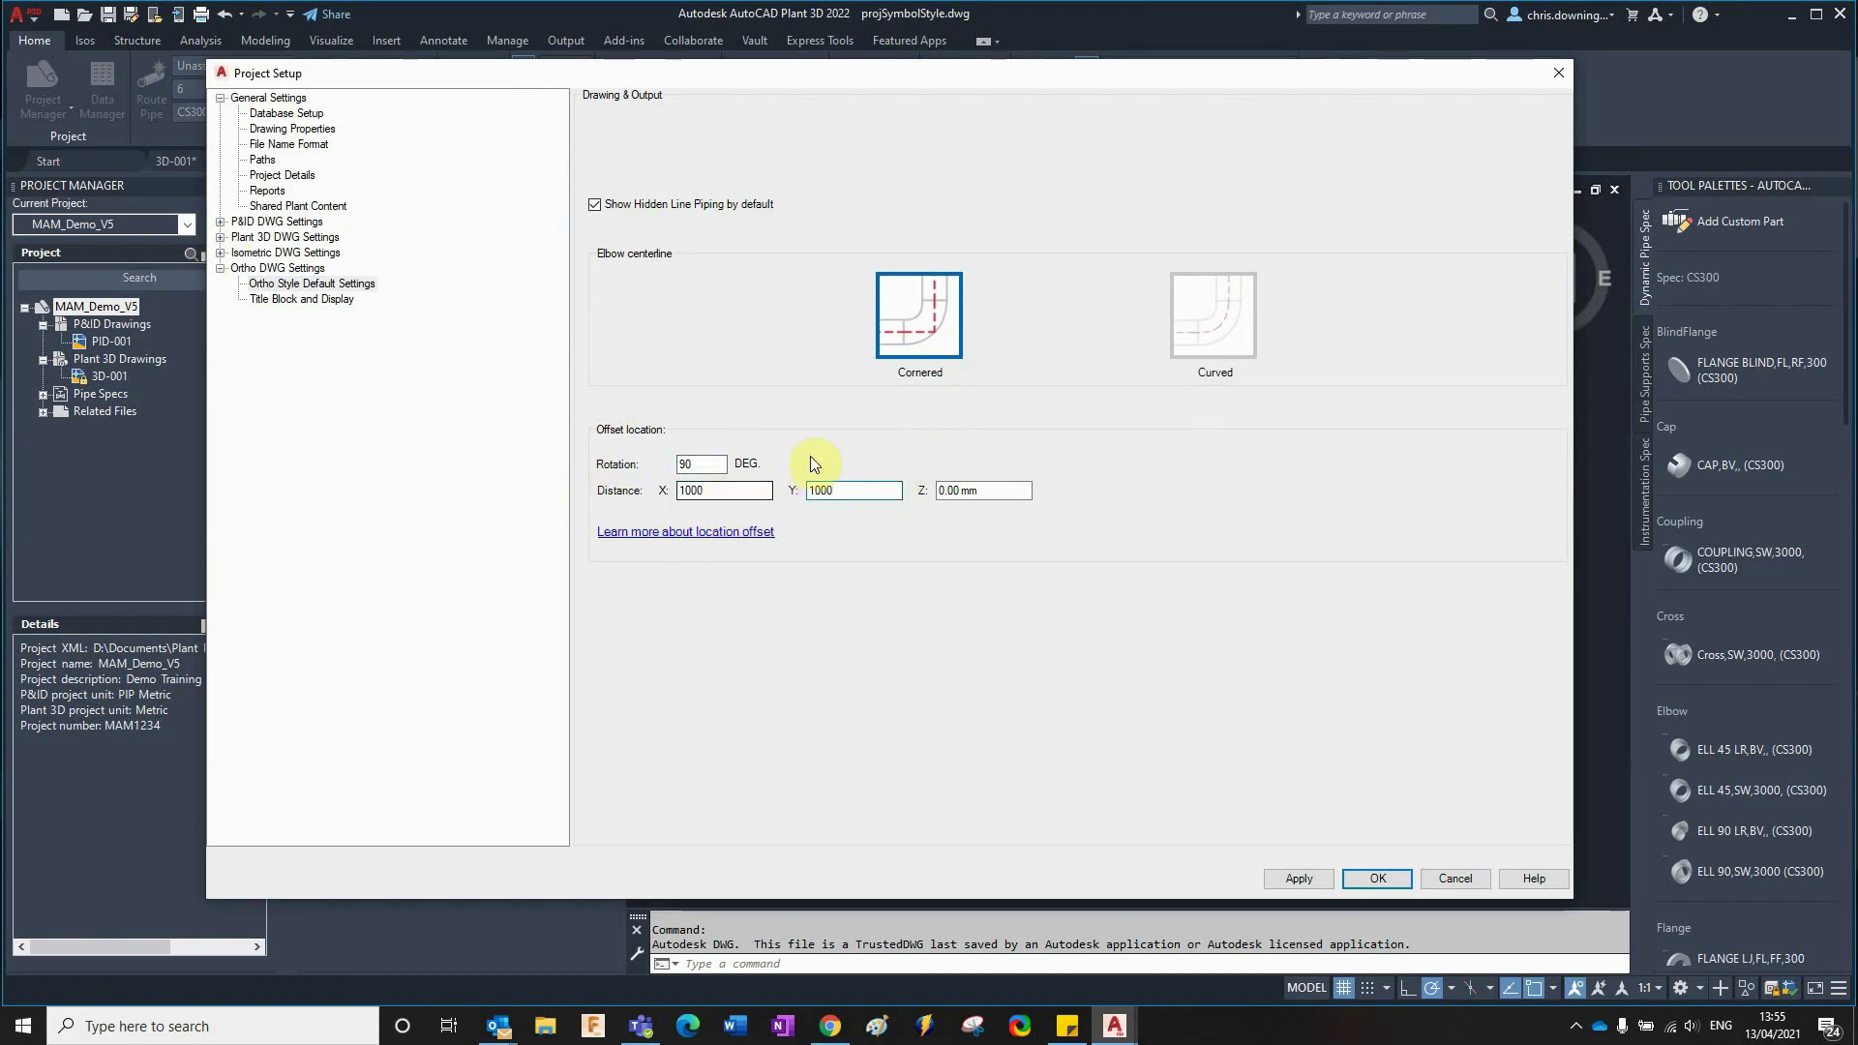
pyautogui.click(1003, 492)
pyautogui.write('500')
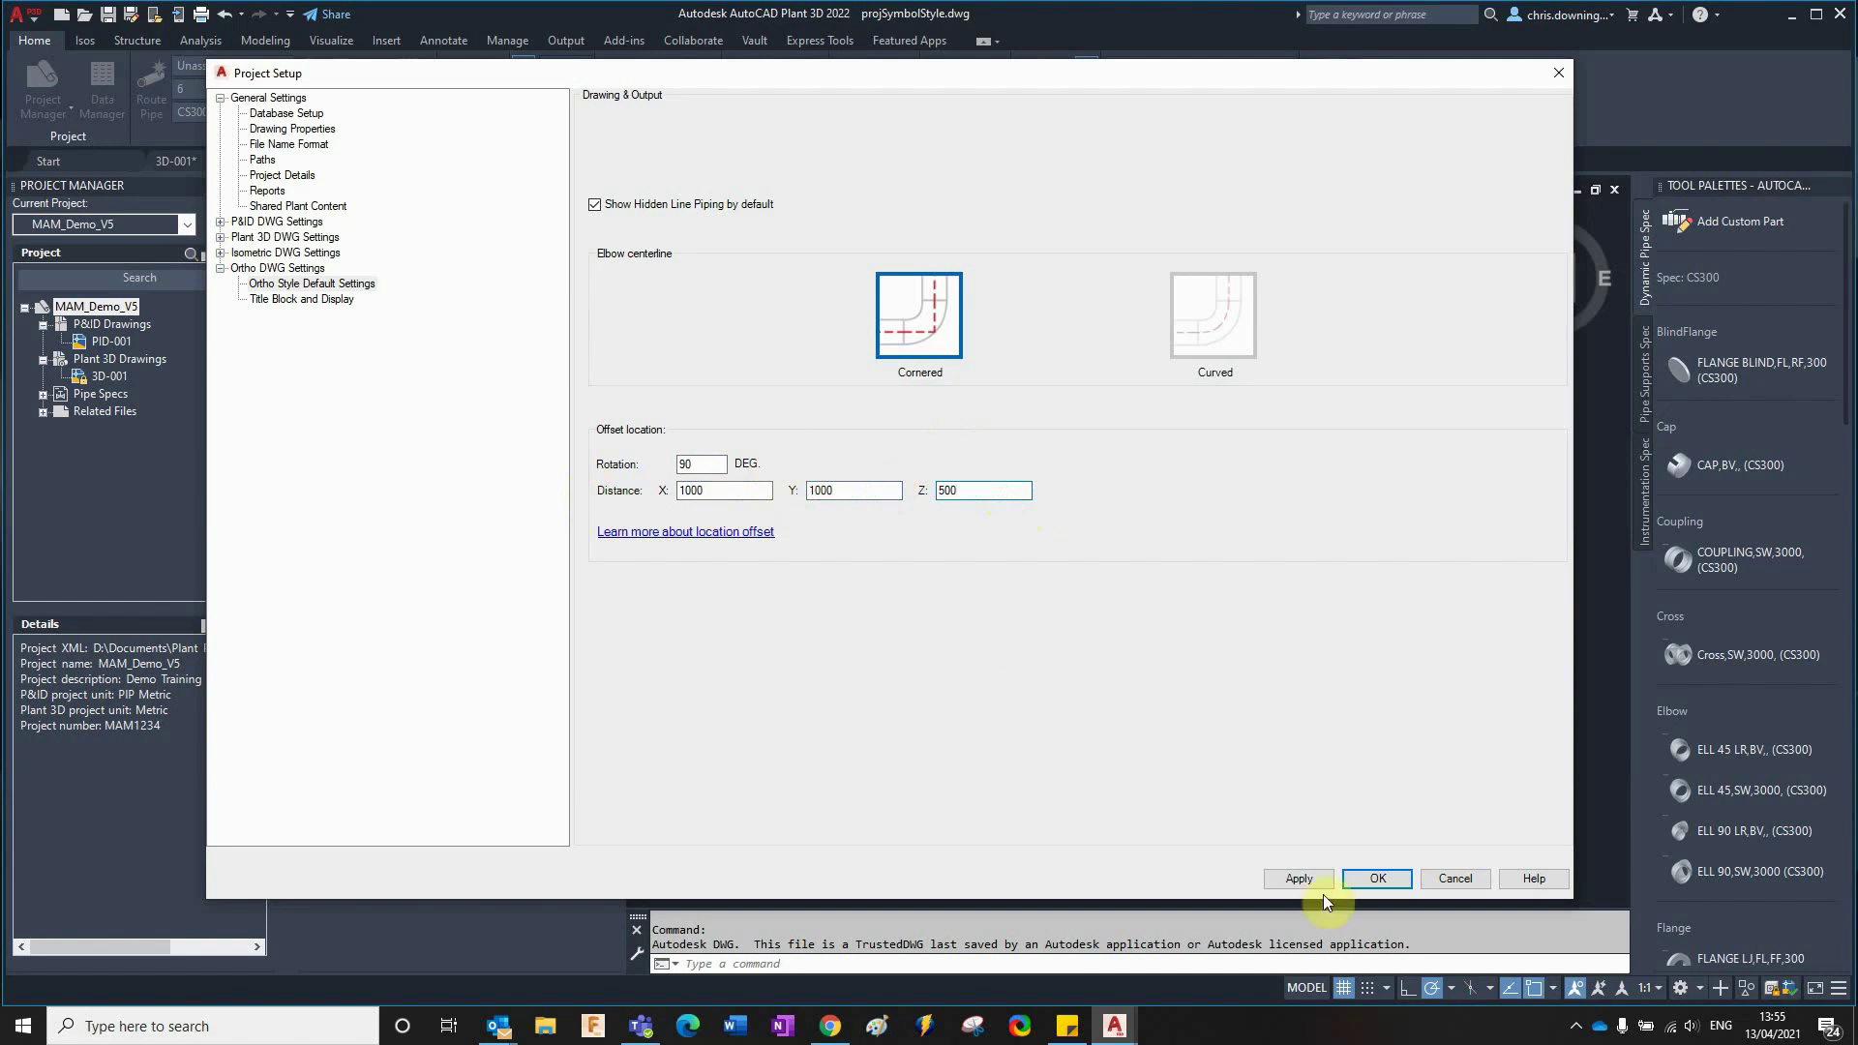
pyautogui.click(1385, 881)
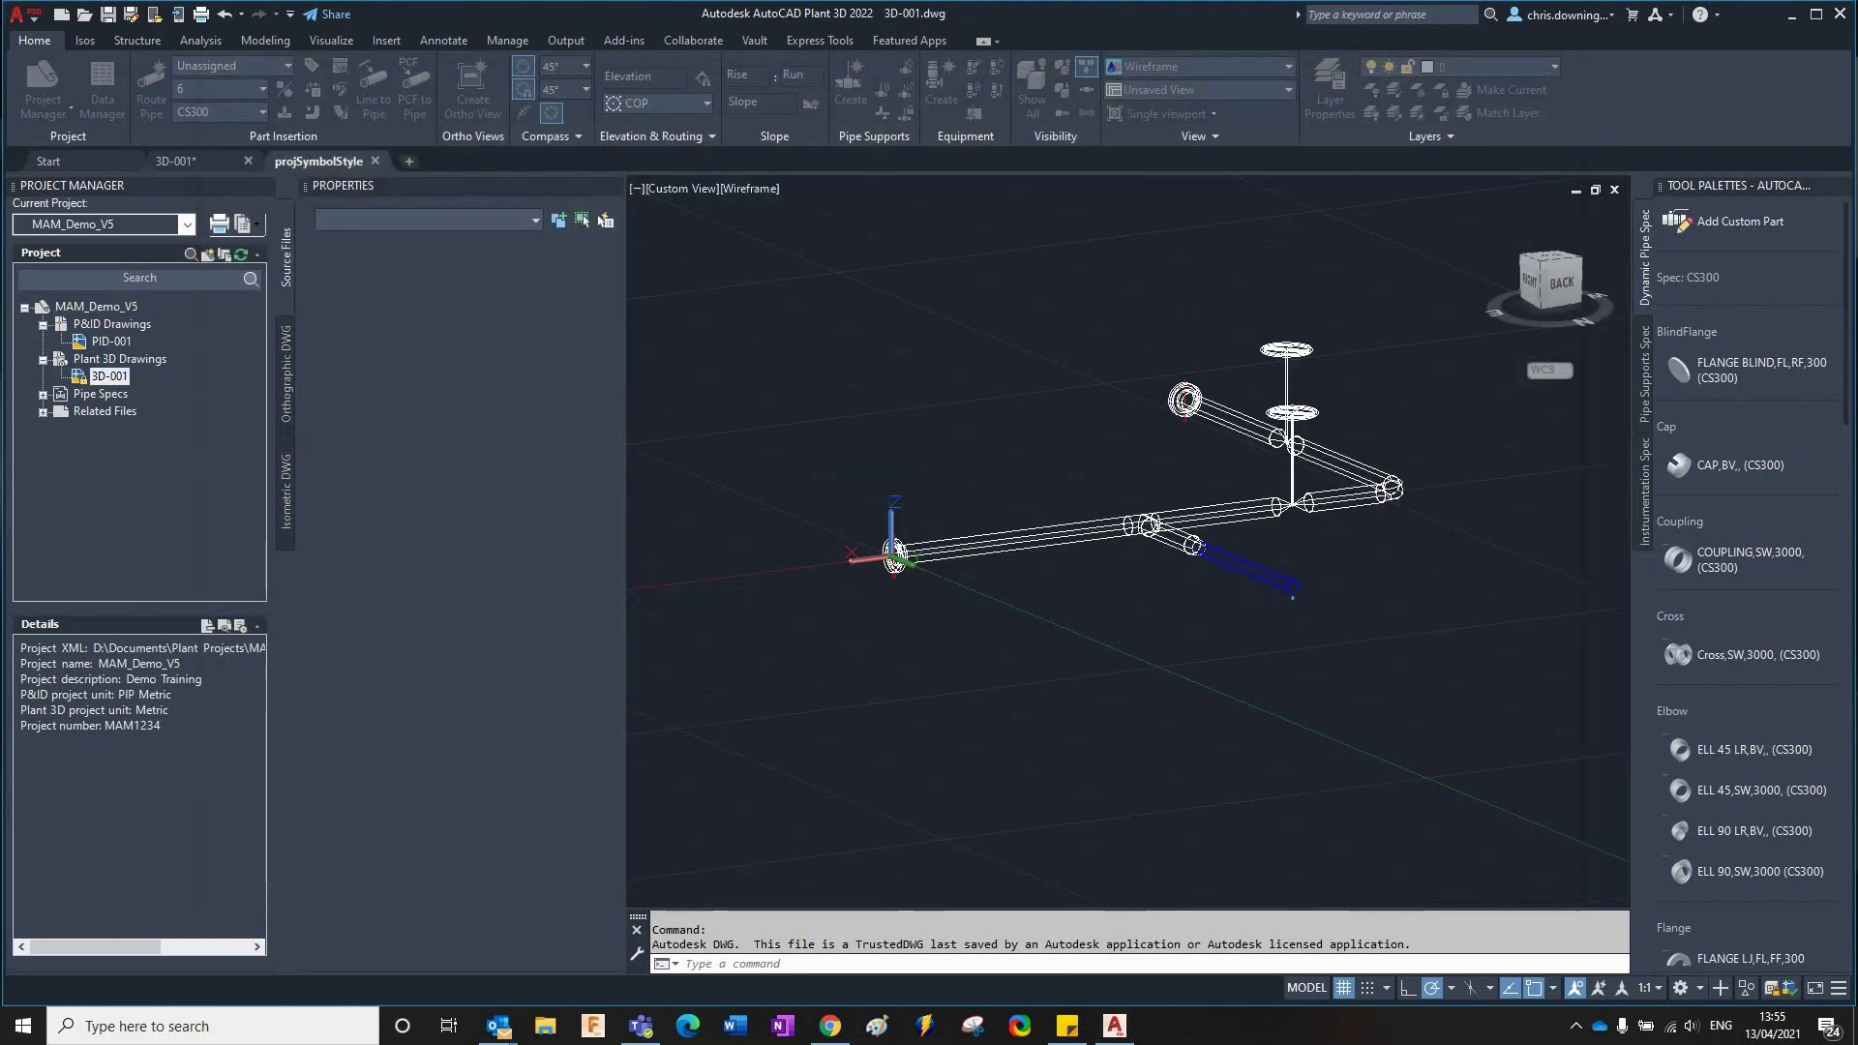
# Create a new orthographic drawing with OTHO as the project field and 001 as the originator field.
pyautogui.moveTo(1065, 585); pyautogui.dragTo(1058, 584, button='middle')
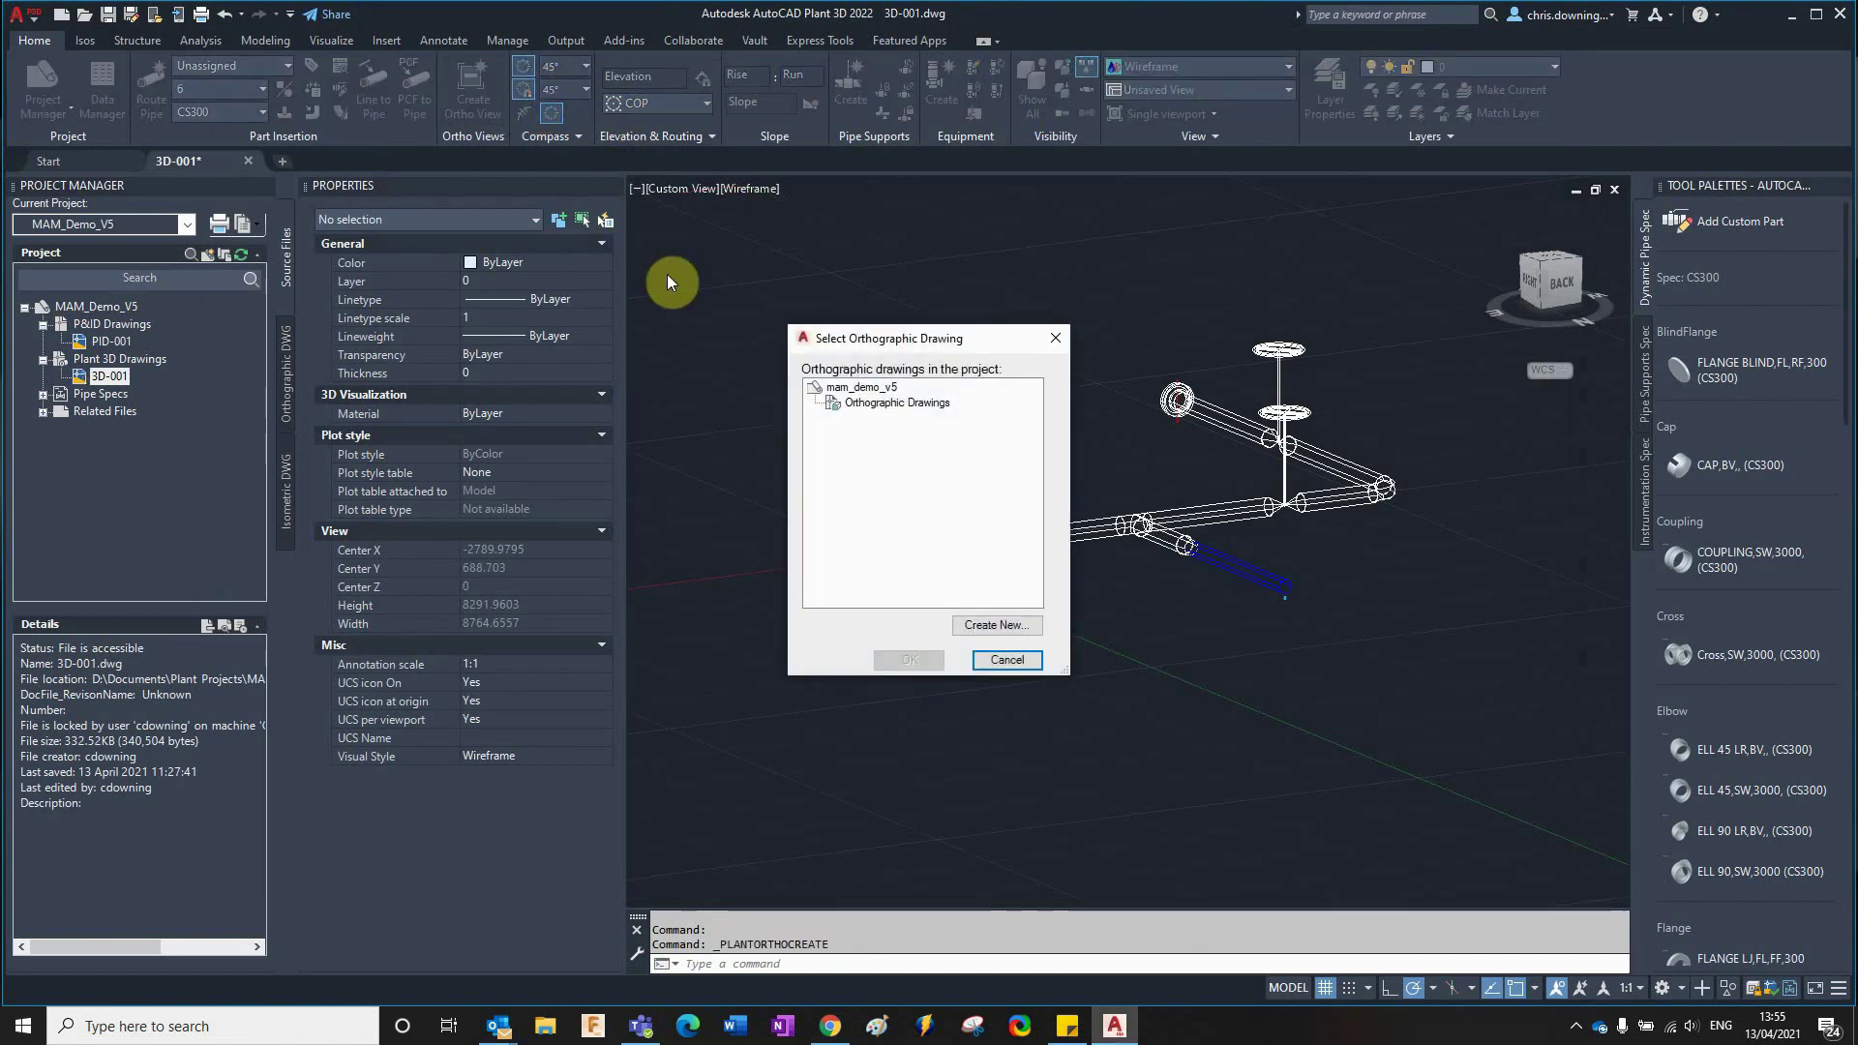
pyautogui.click(997, 624)
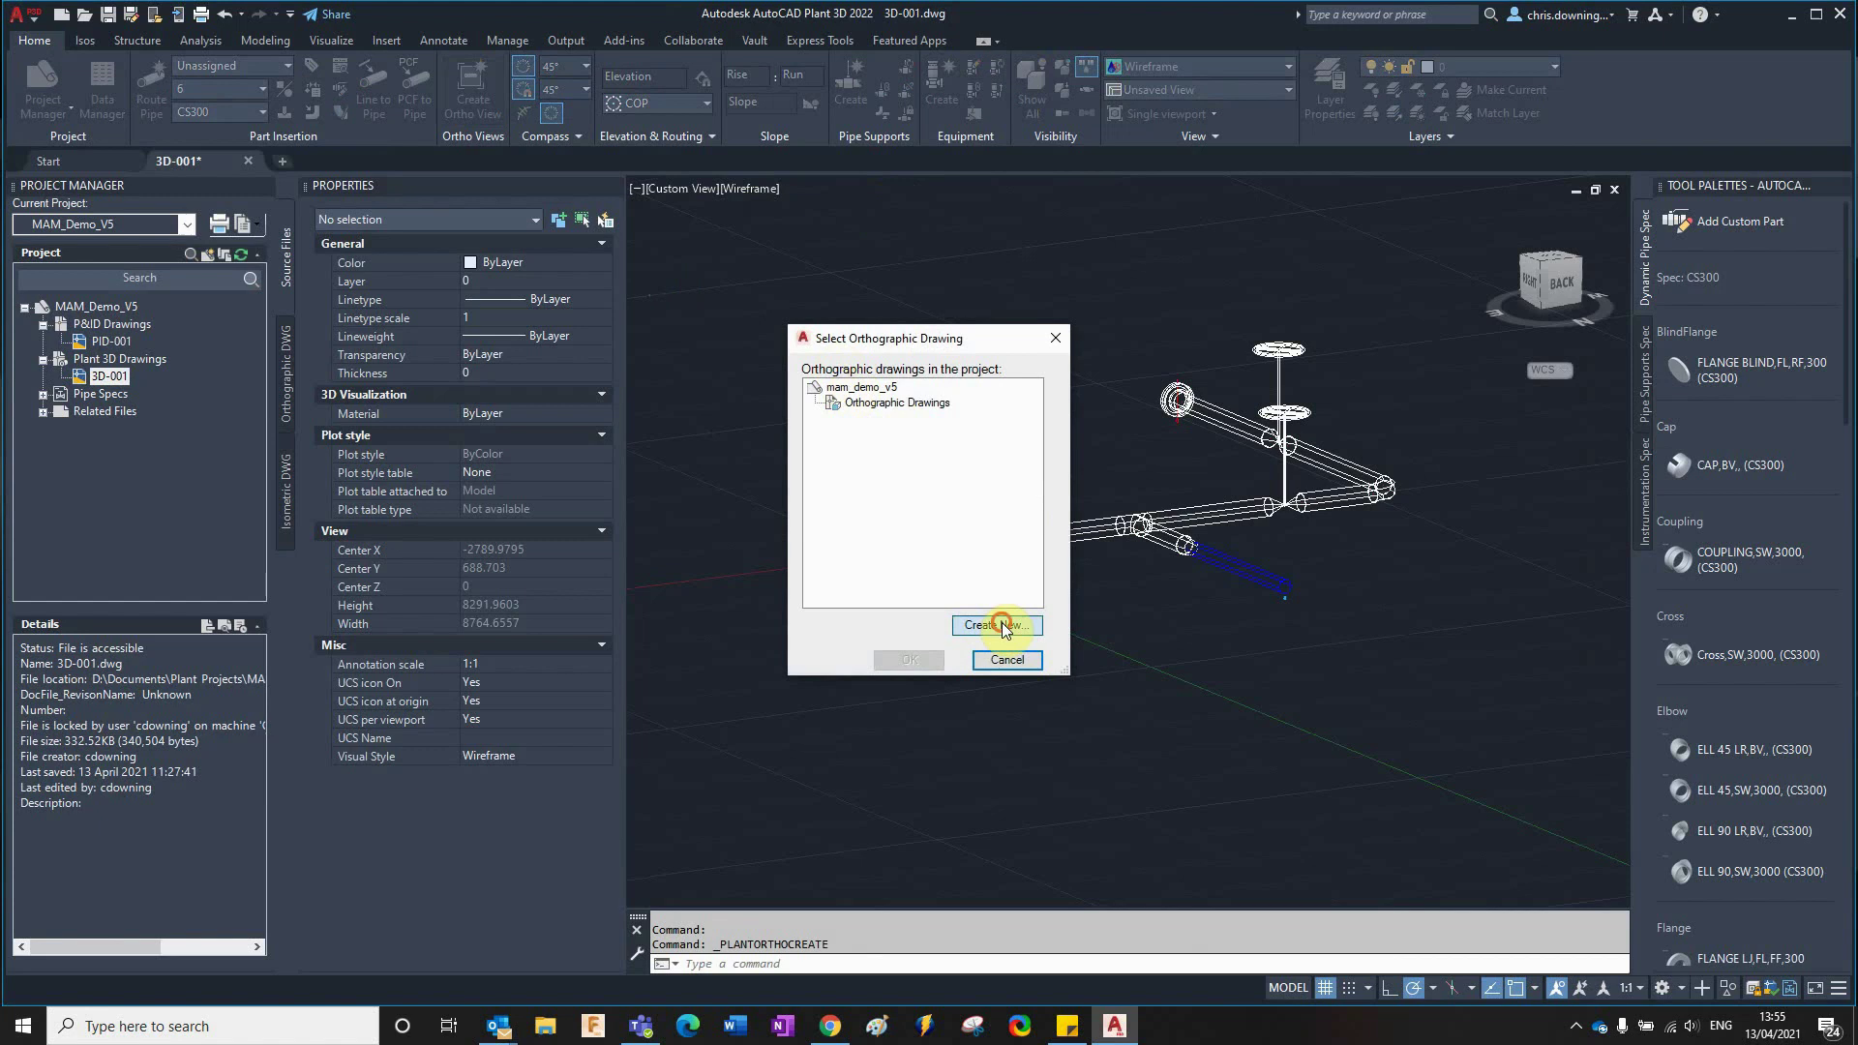
pyautogui.moveTo(264, 48); pyautogui.dragTo(915, 255)
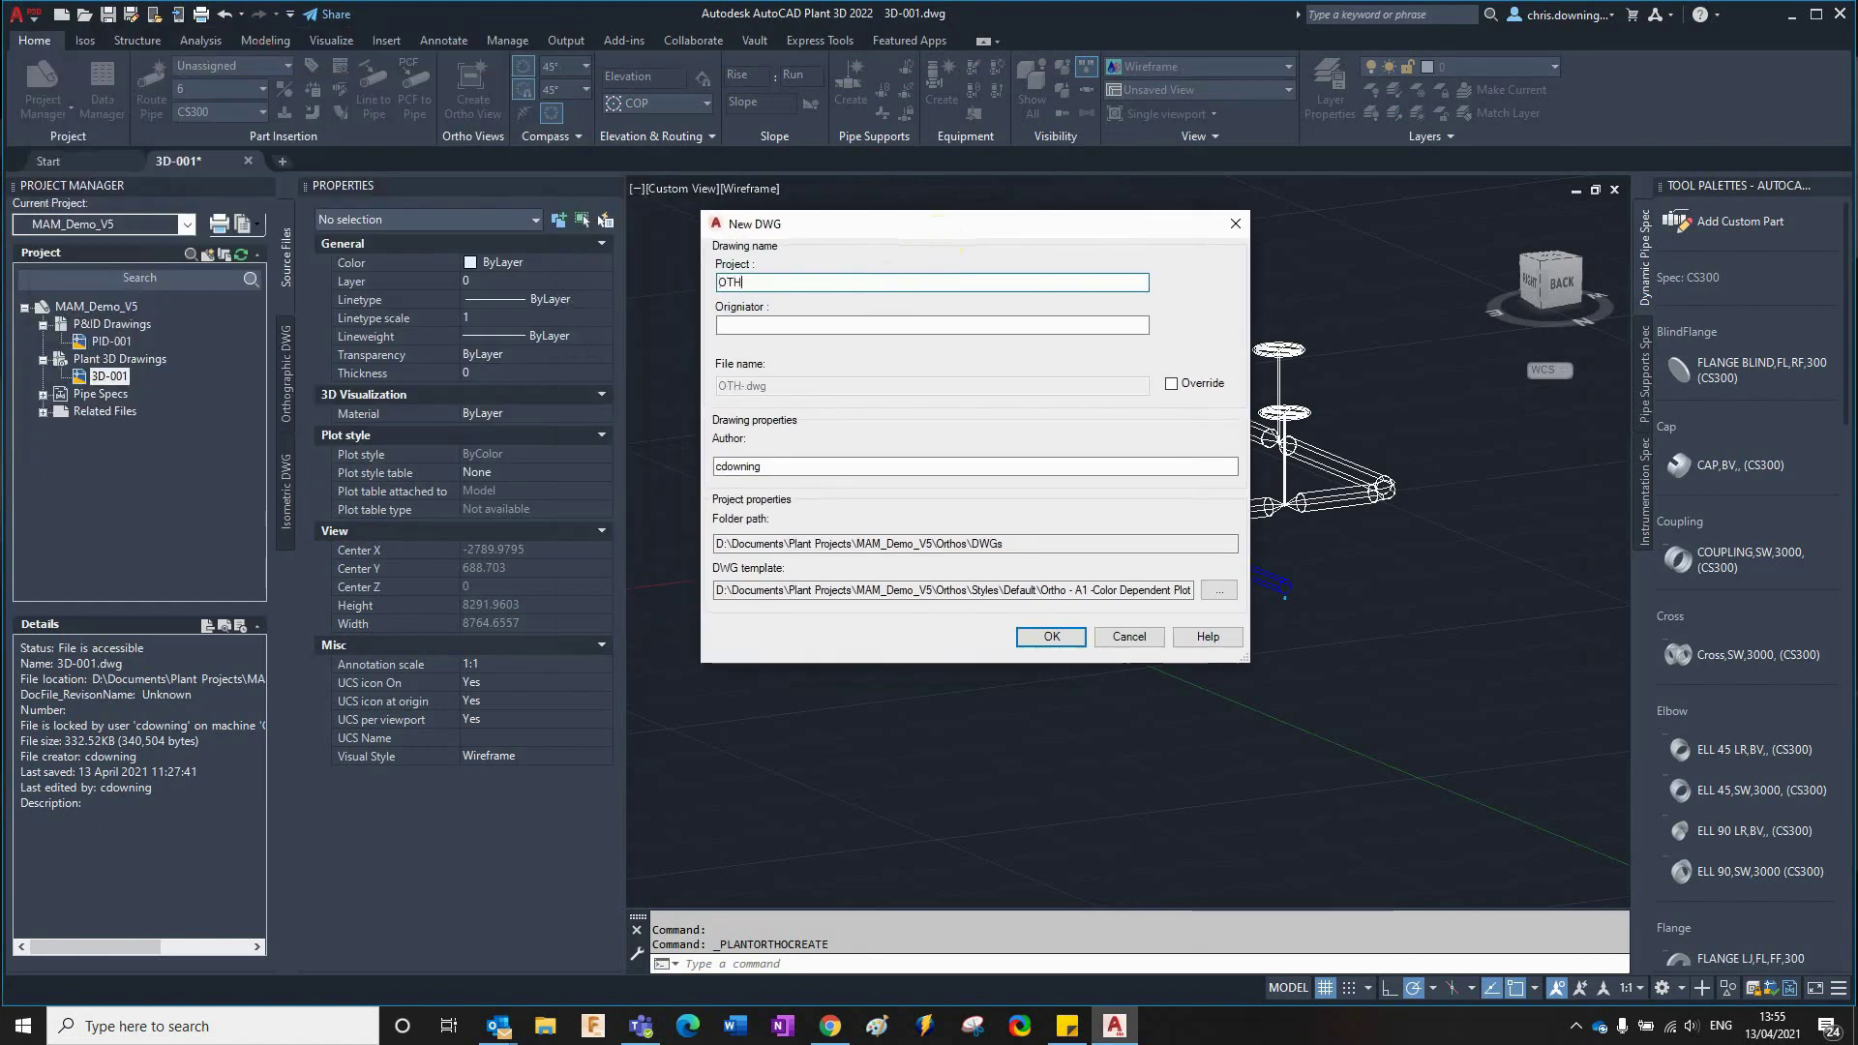
pyautogui.write('001')
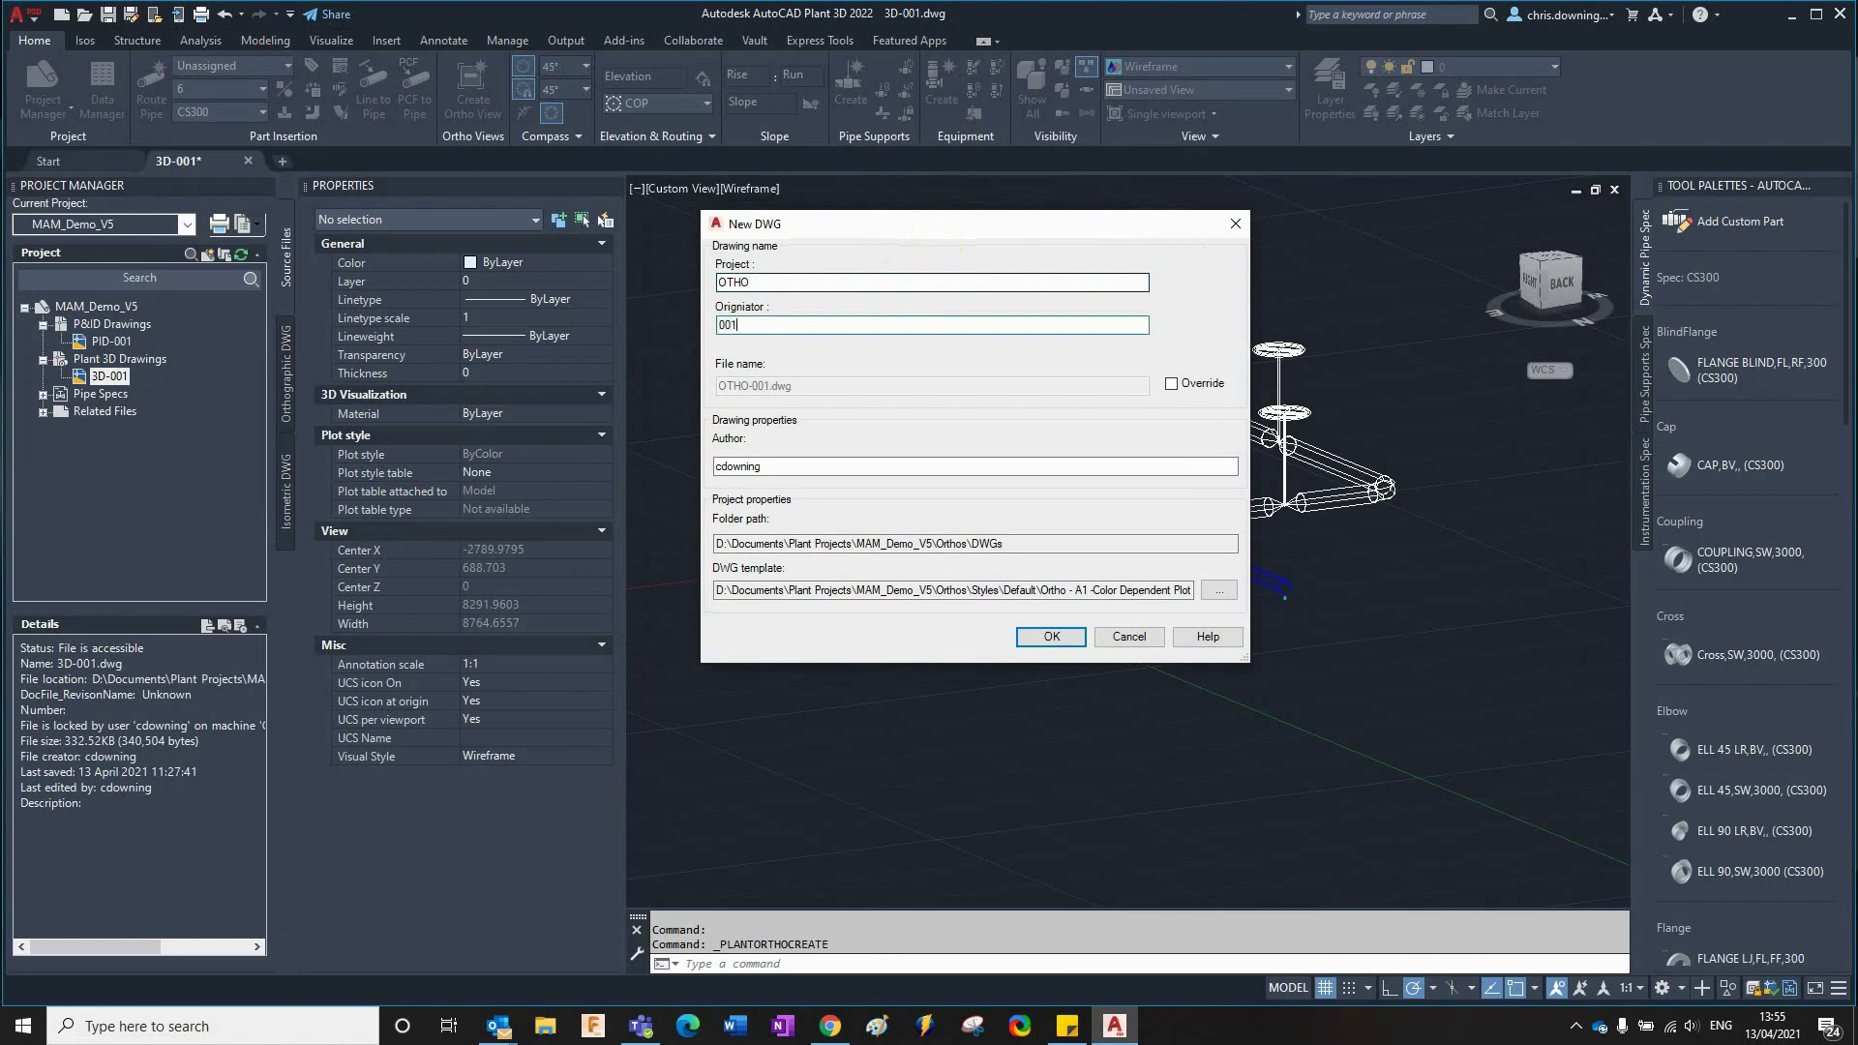
pyautogui.click(1054, 636)
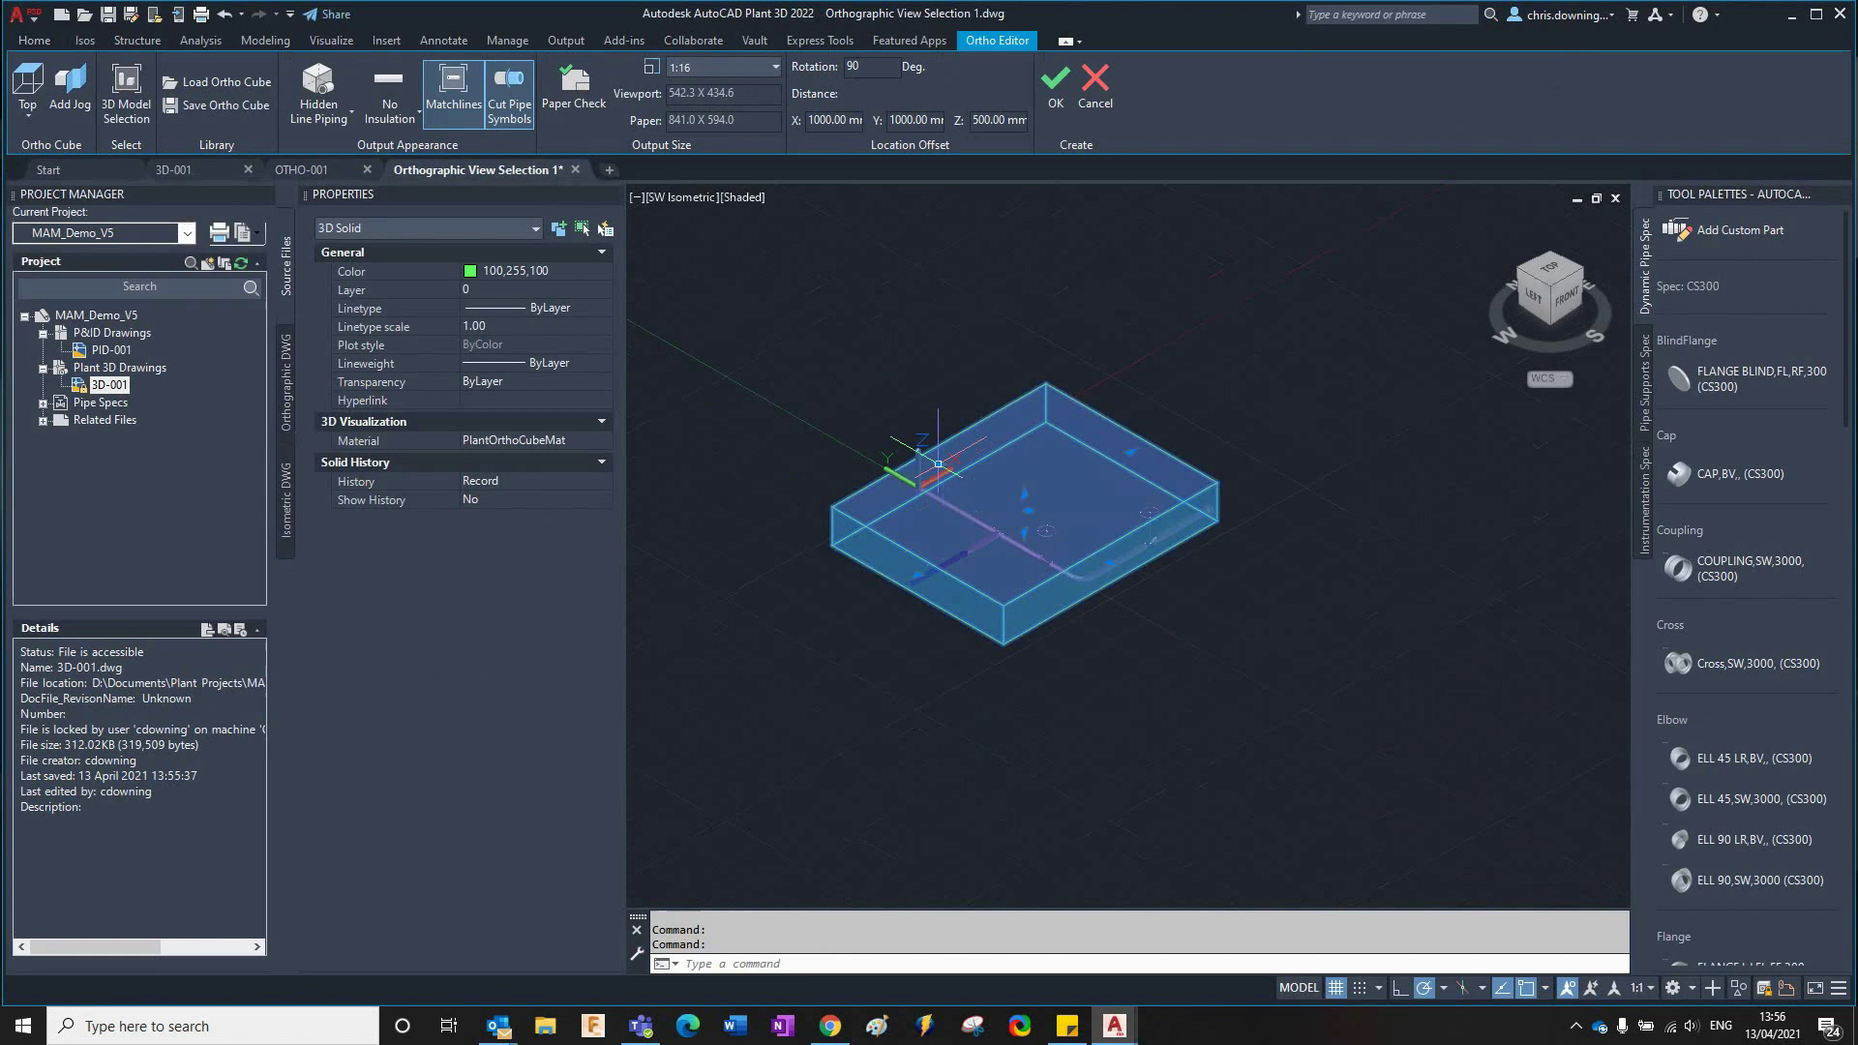
# Stretch the ortho cube's side and top faces outward around the piping model and accept the view selection.
pyautogui.click(938, 465)
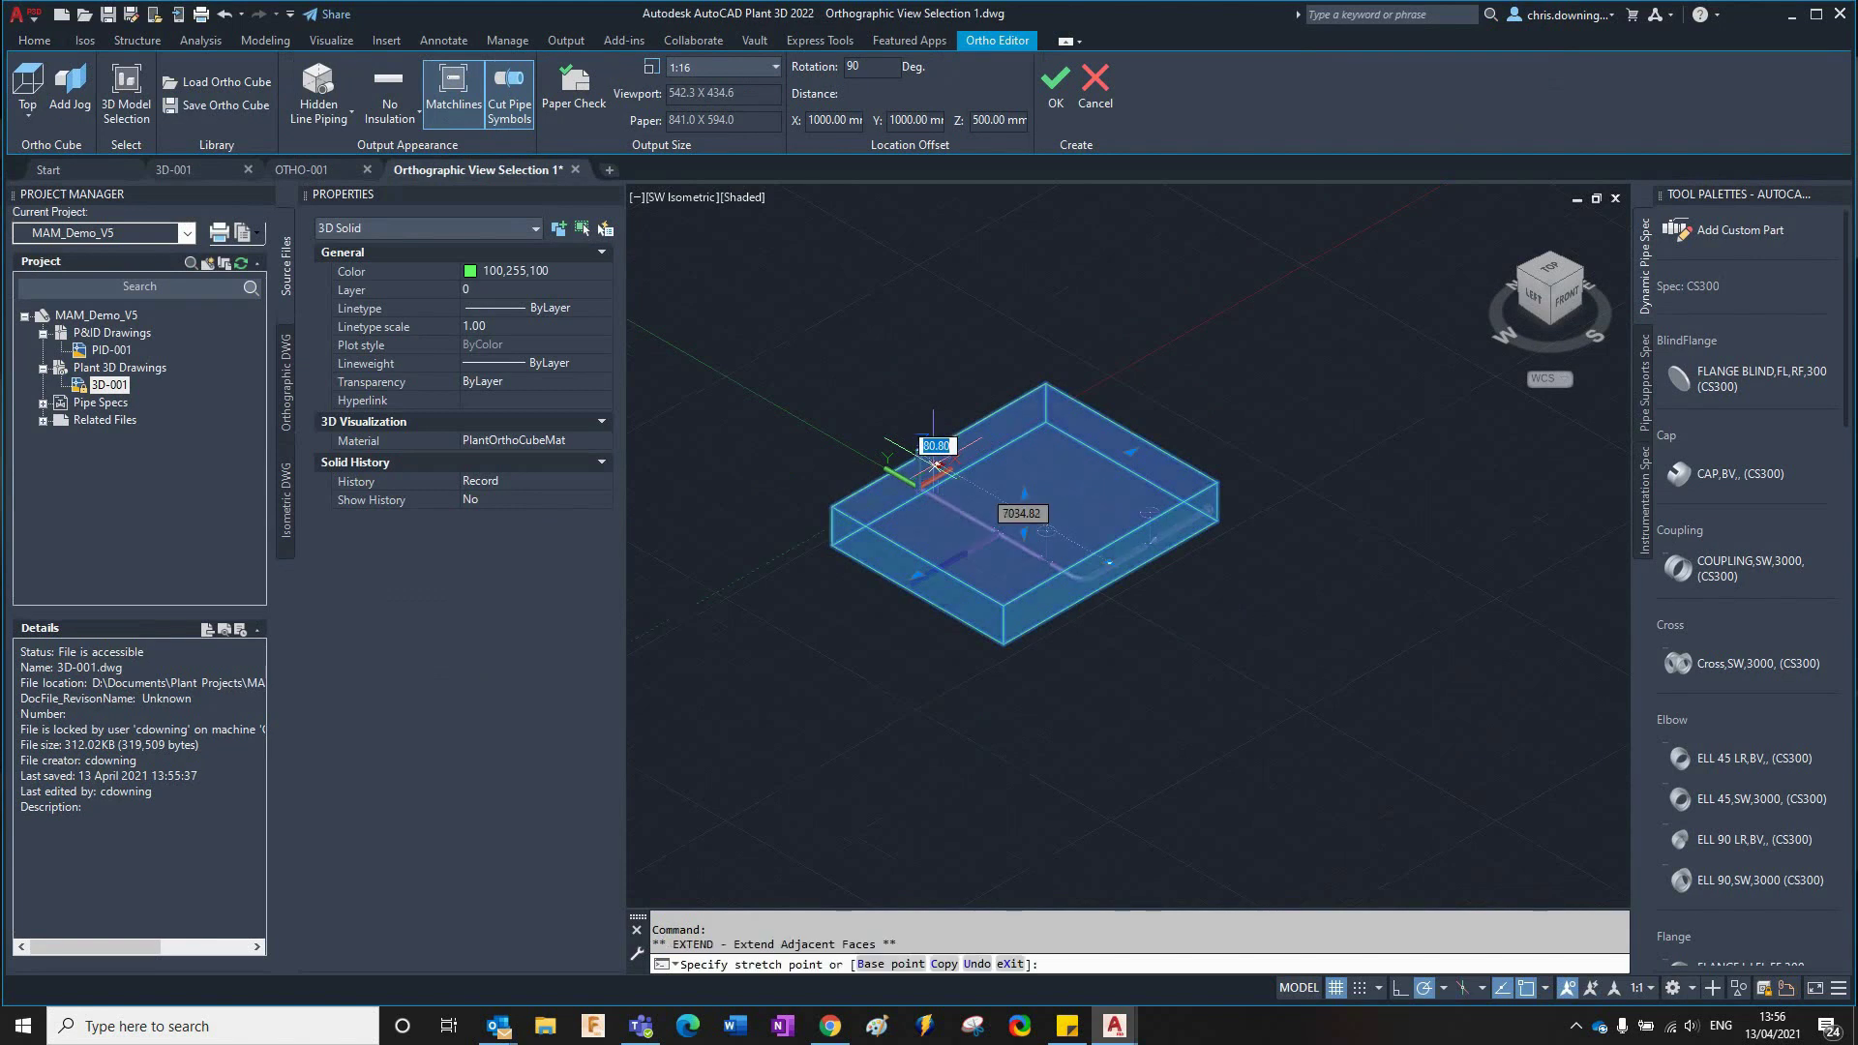
pyautogui.click(895, 574)
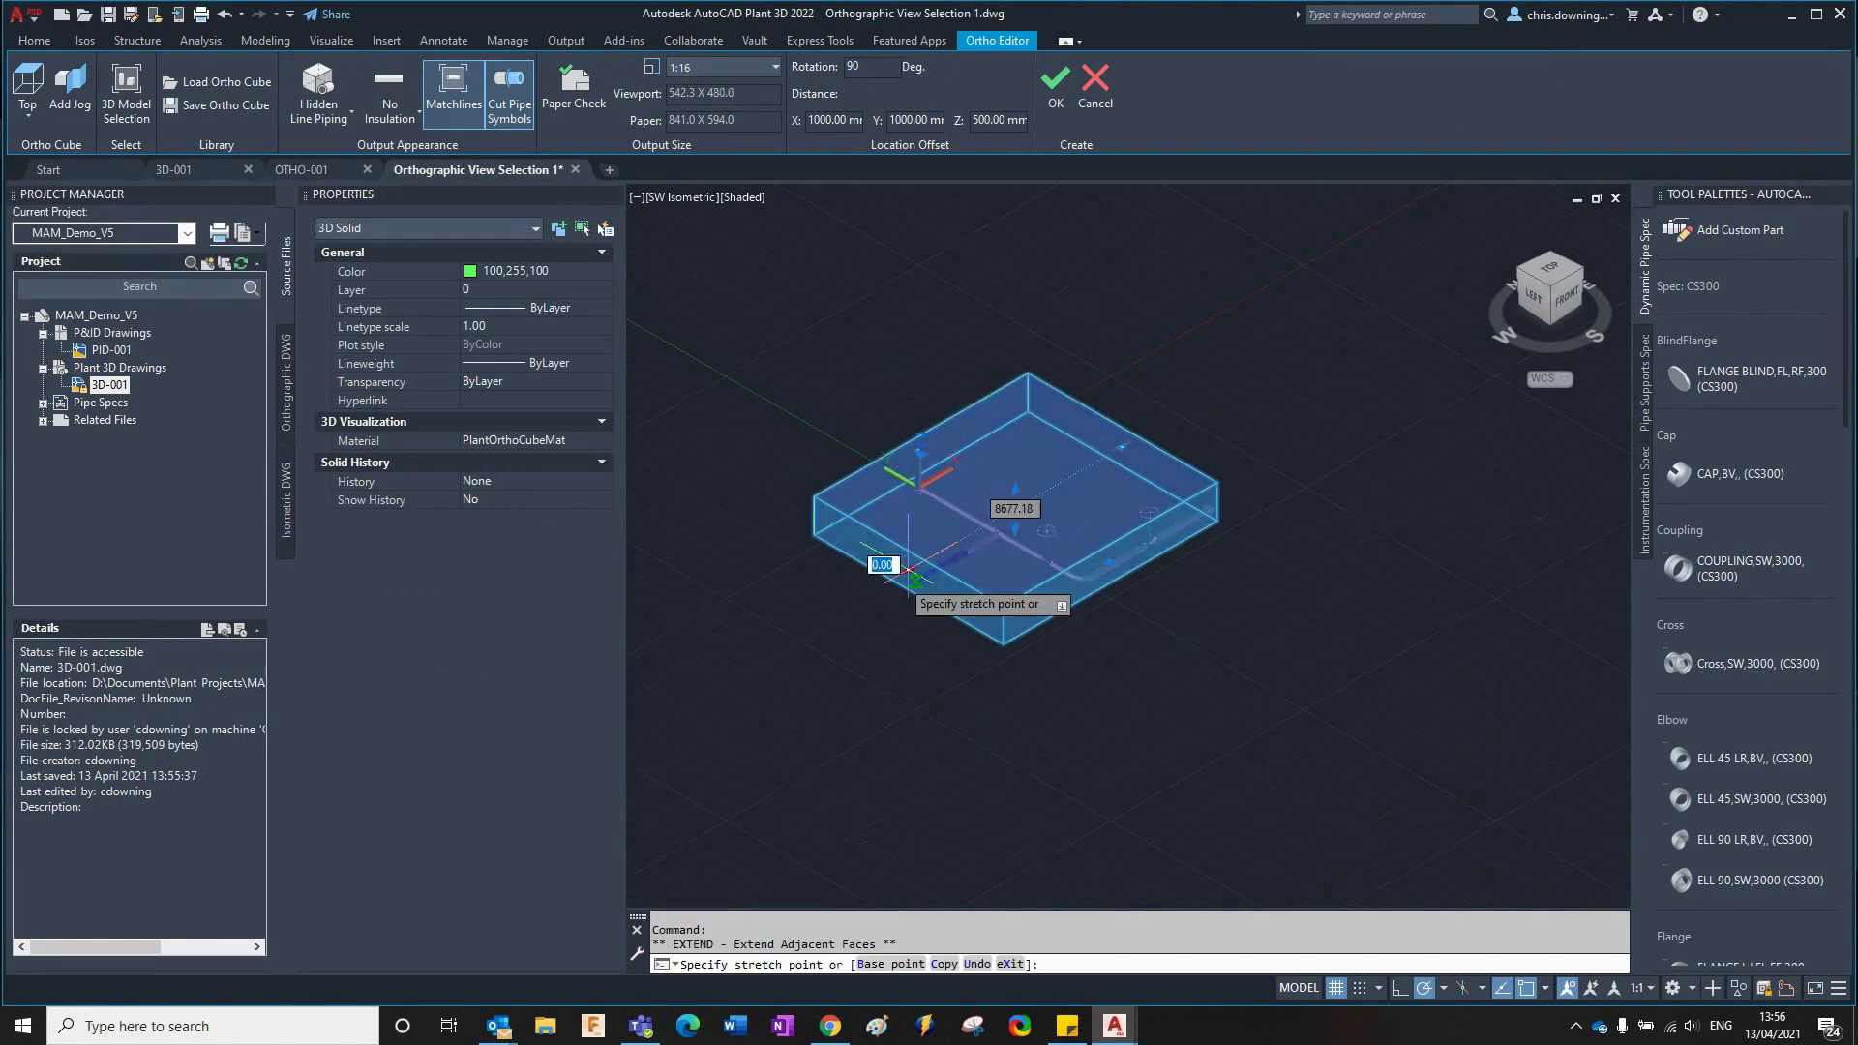
pyautogui.click(1101, 567)
pyautogui.click(1120, 579)
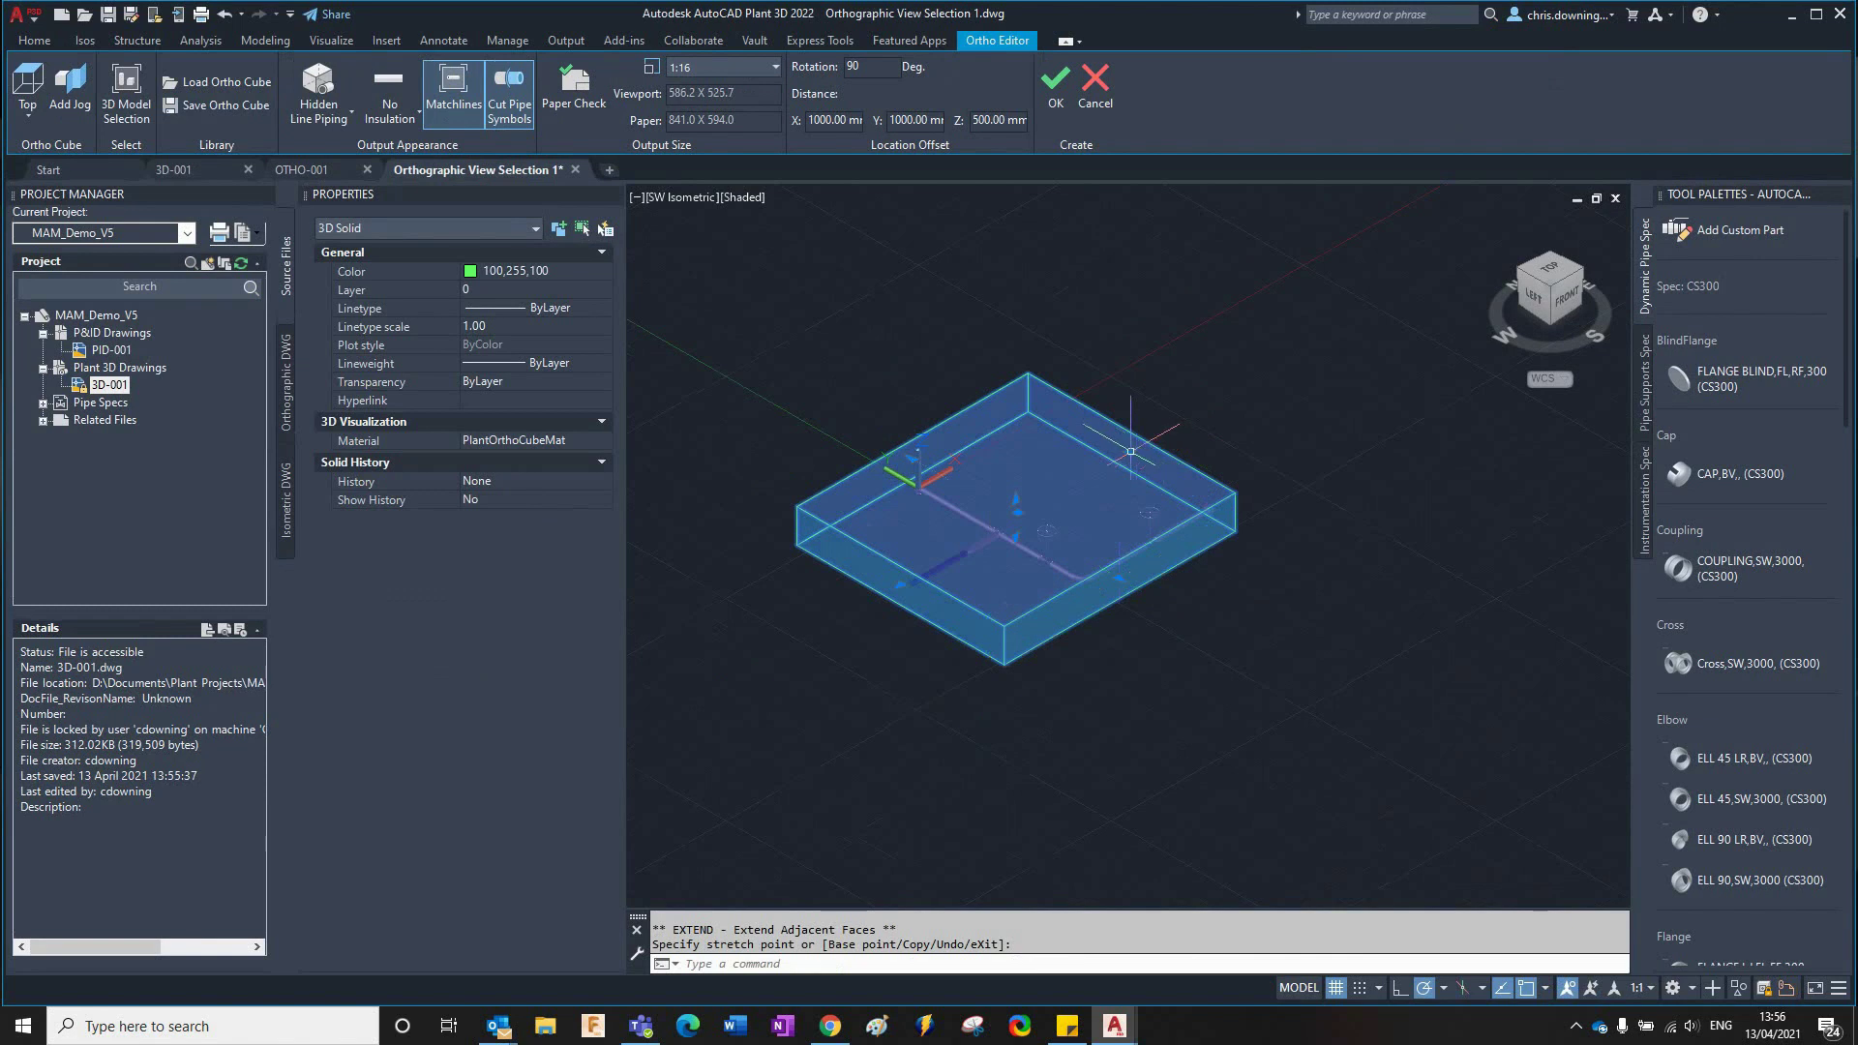
pyautogui.click(1022, 495)
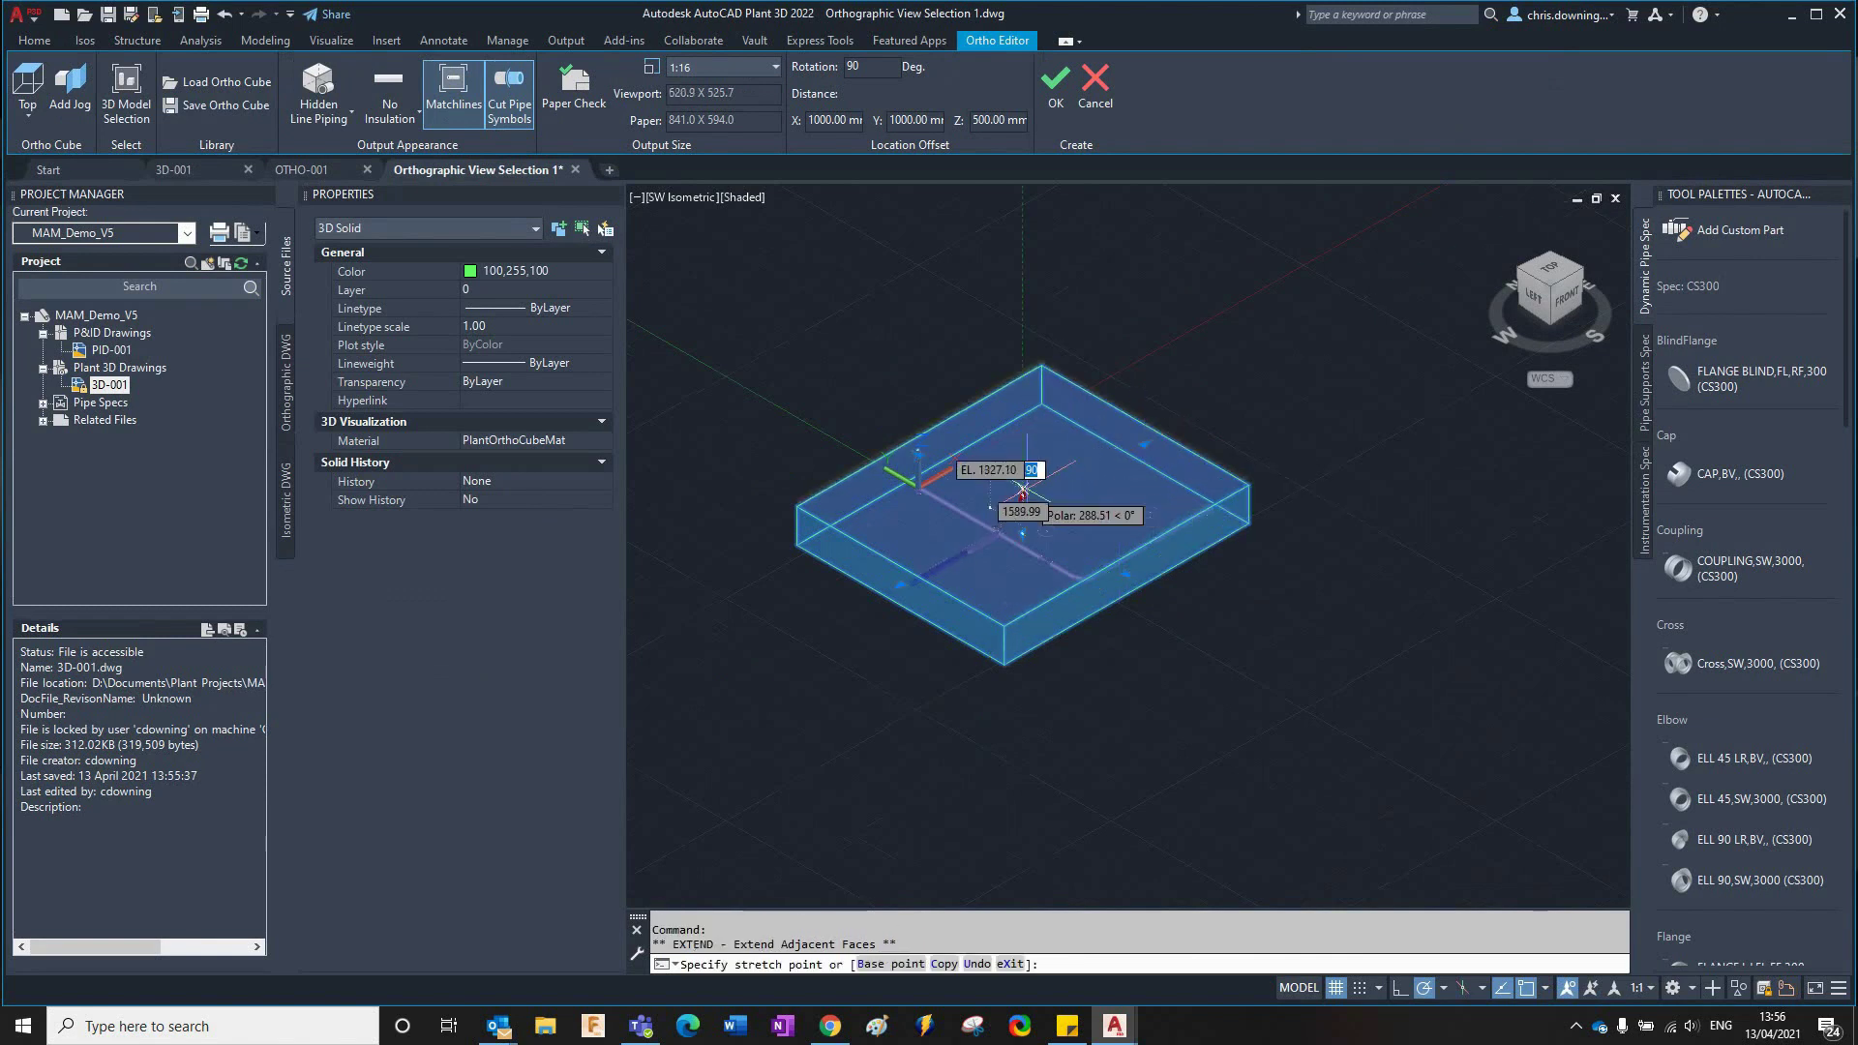
pyautogui.click(1024, 546)
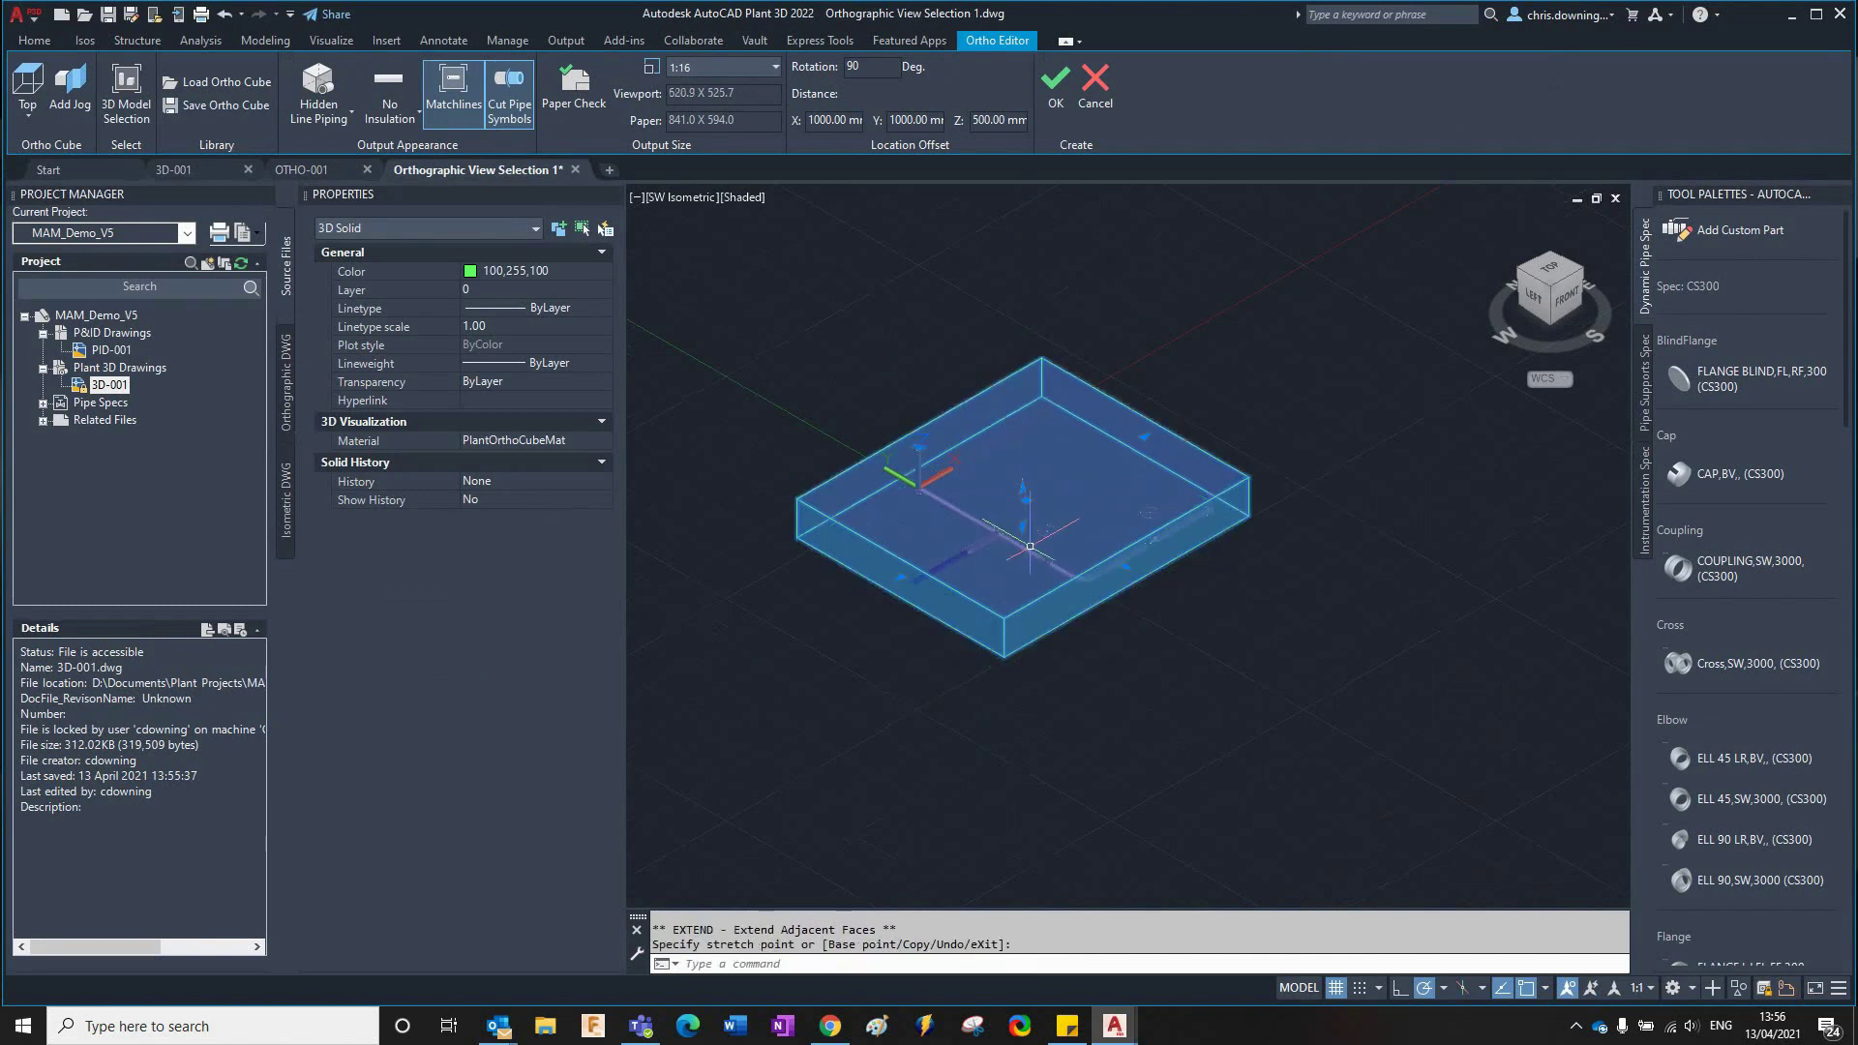
pyautogui.scroll(3, 1024, 546)
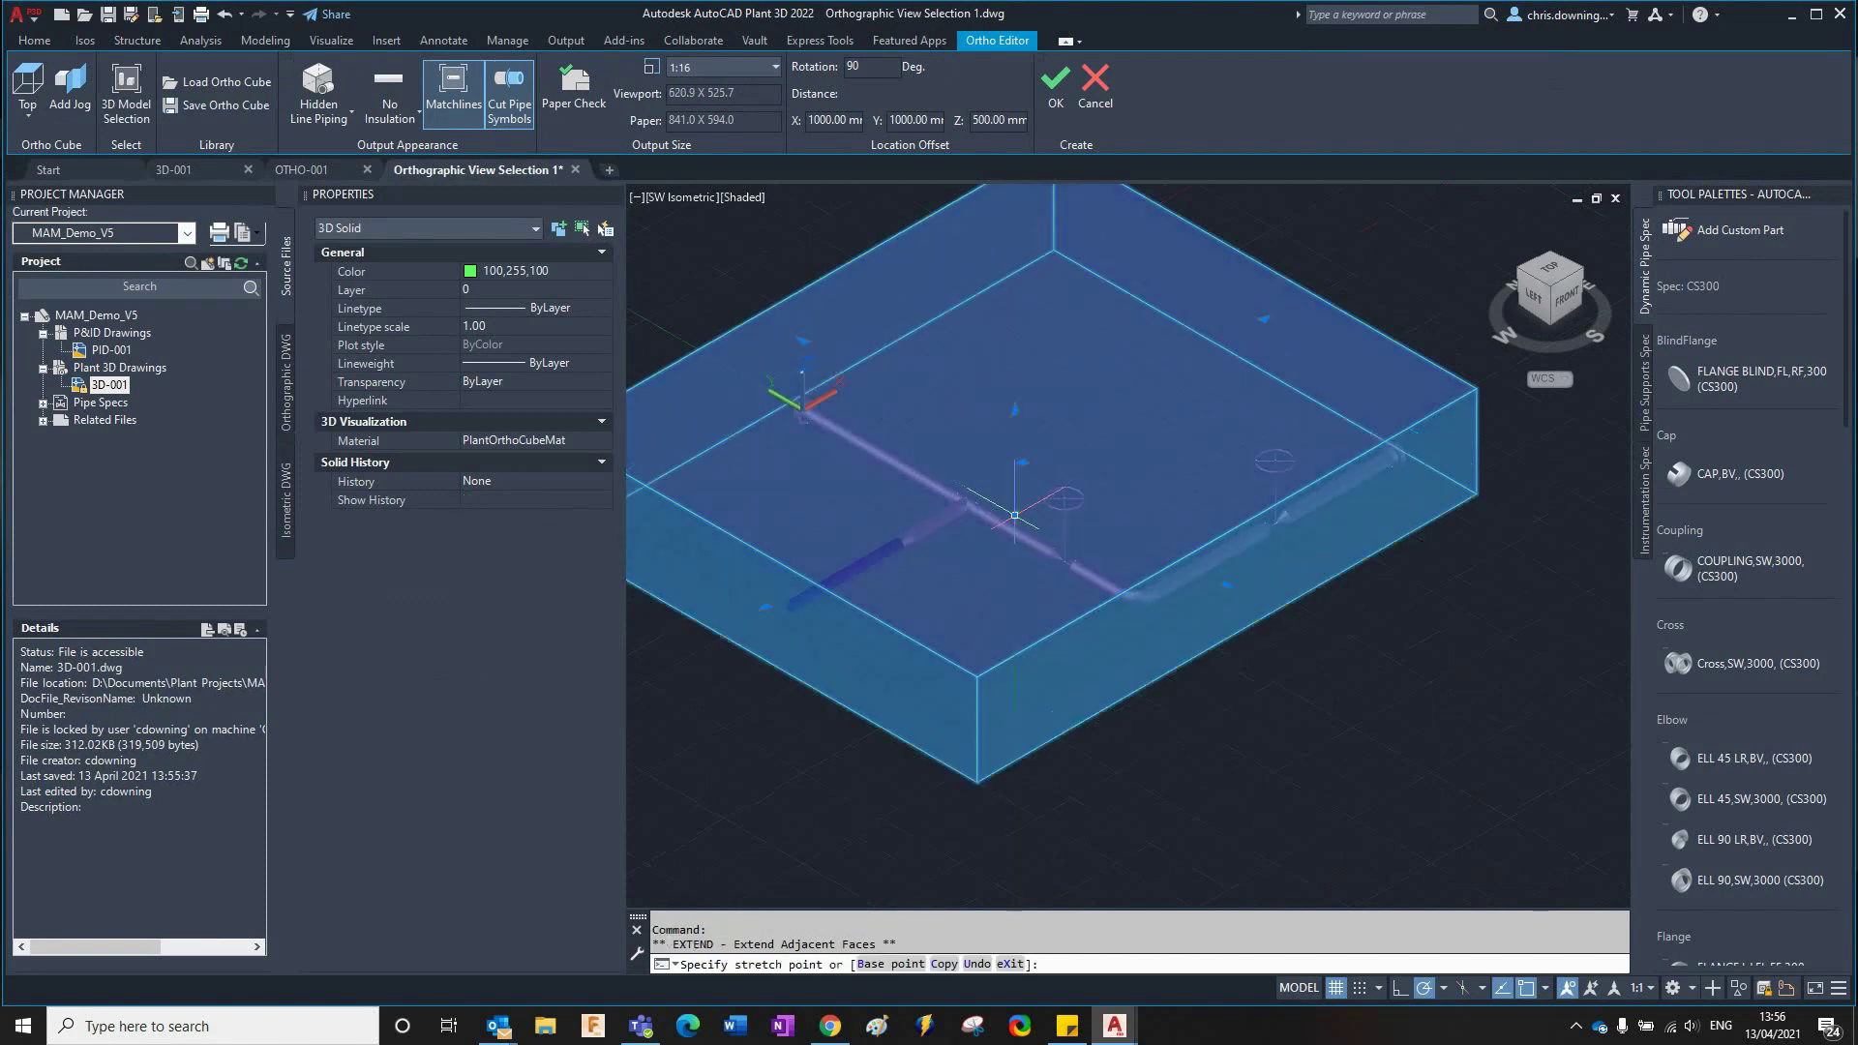
pyautogui.rightClick(1027, 537)
pyautogui.scroll(-4, 1028, 537)
pyautogui.click(979, 116)
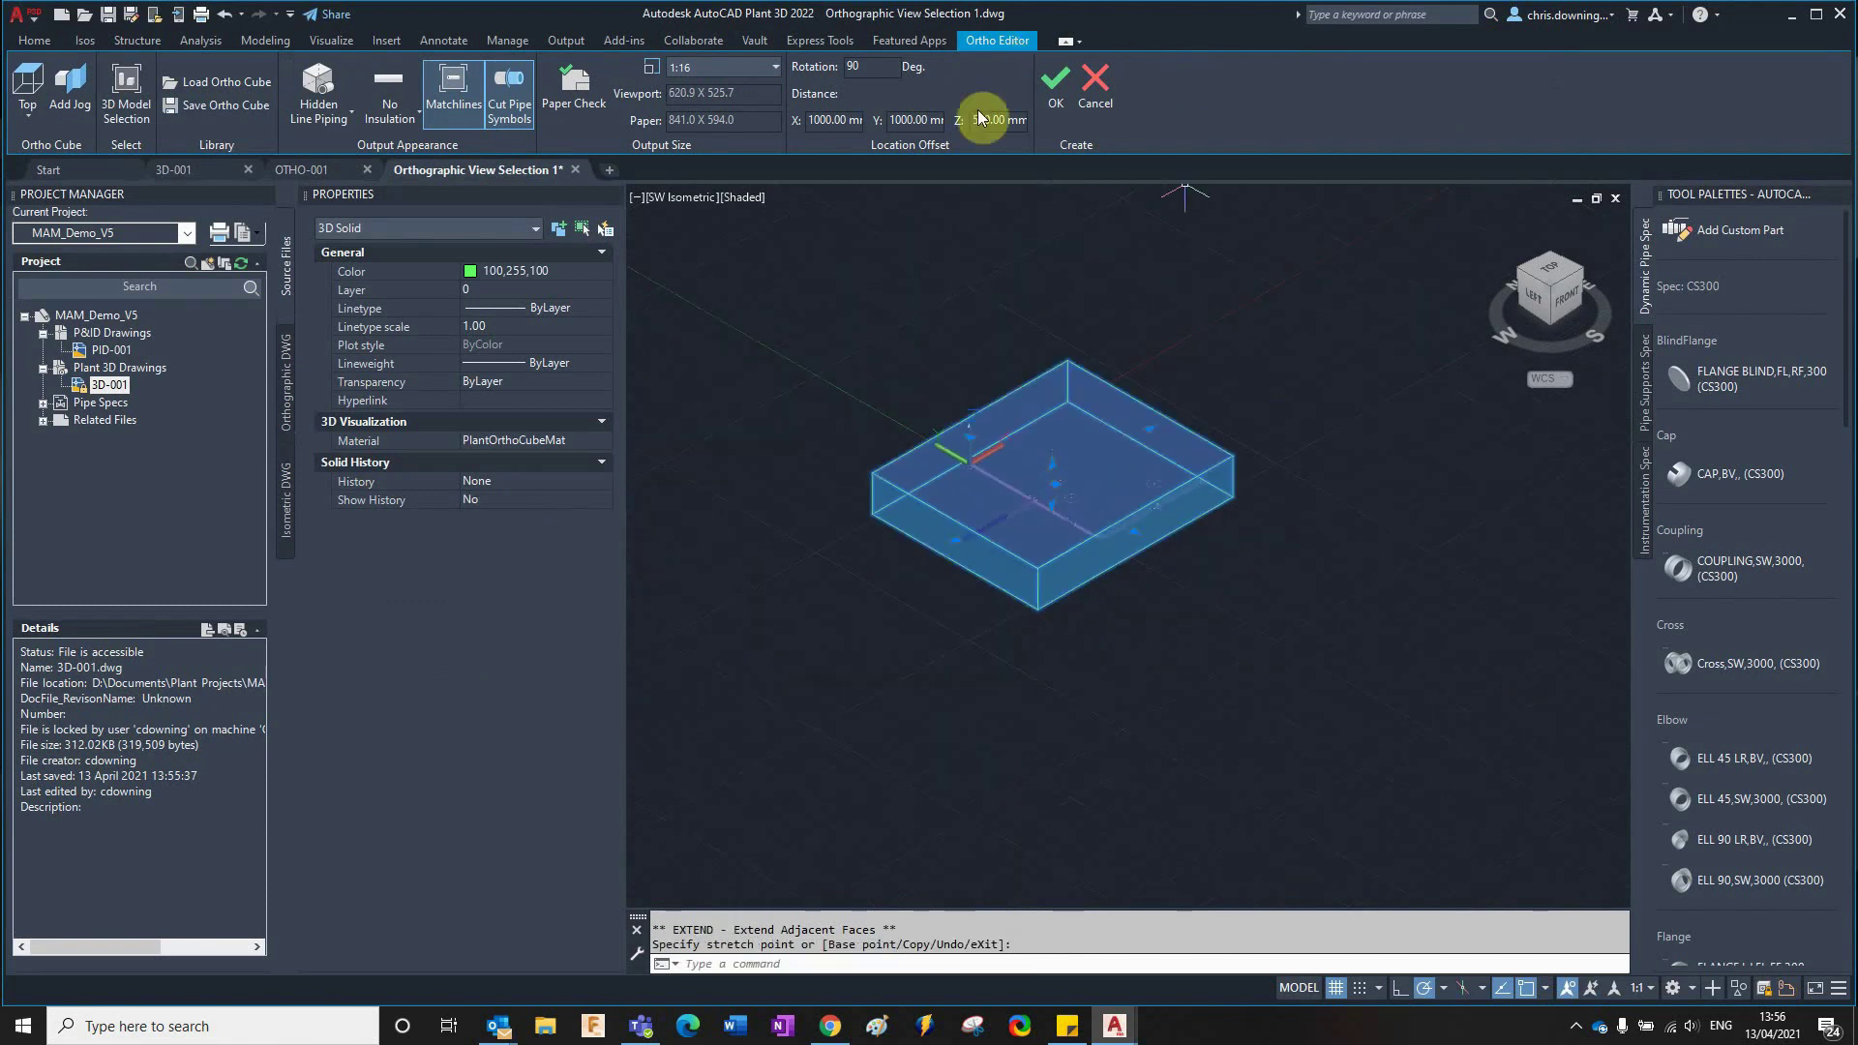
pyautogui.click(1055, 81)
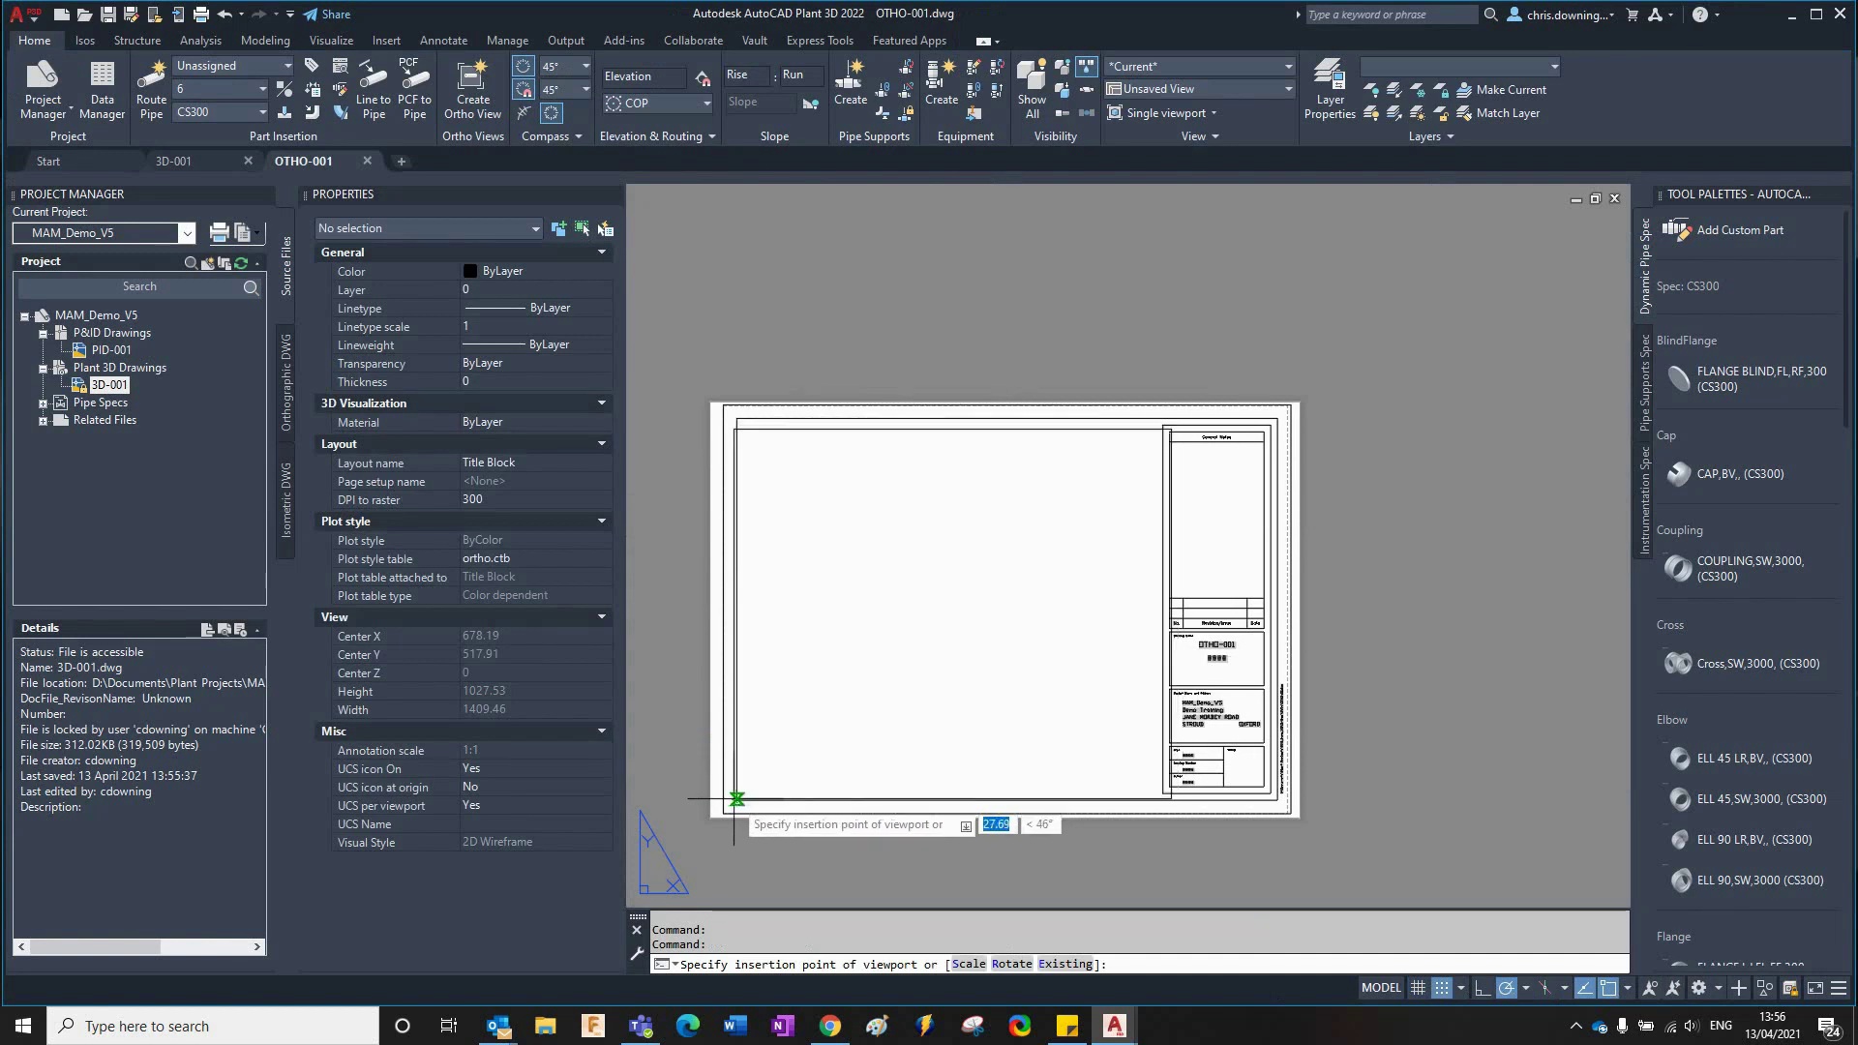
# Set the scale of the ortho viewport being placed to 0.07.
pyautogui.click(961, 965)
pyautogui.write('0.07')
pyautogui.press('Return')
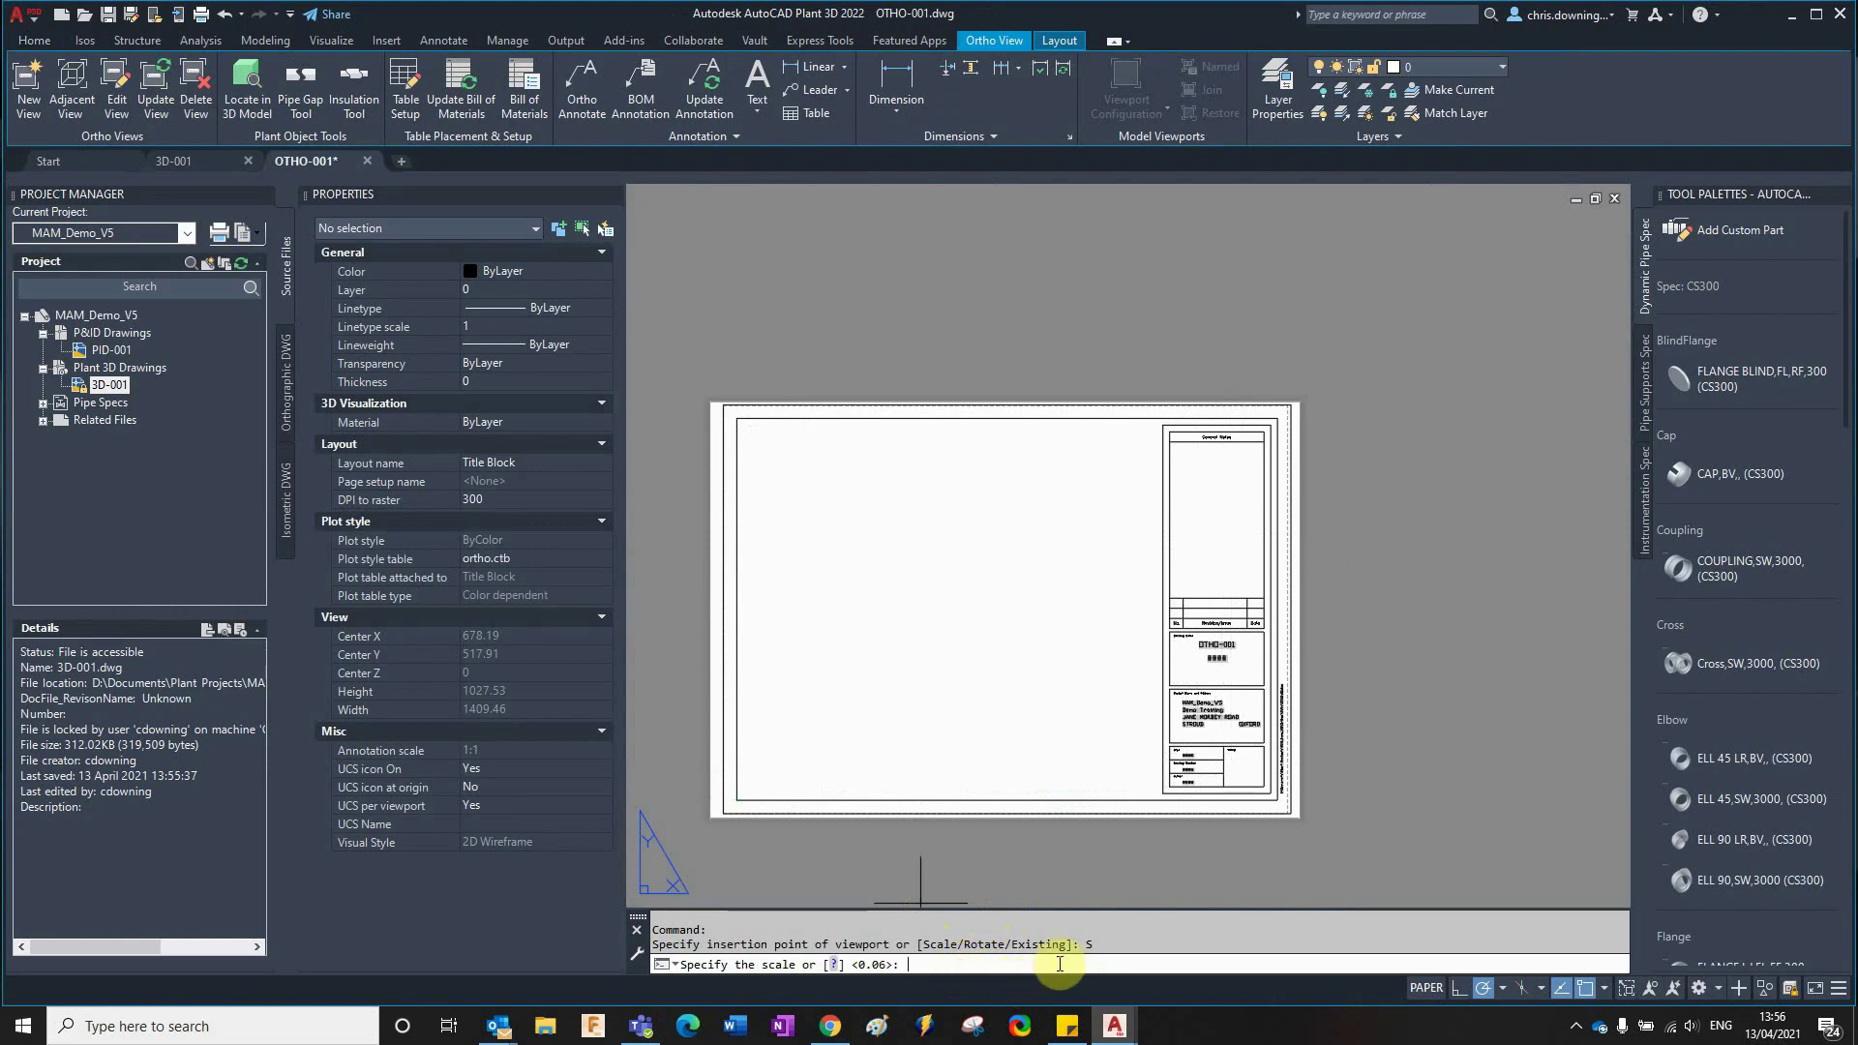
# Set the ortho viewport's scale to 0.05 so it fits inside the title block frame.
pyautogui.click(969, 964)
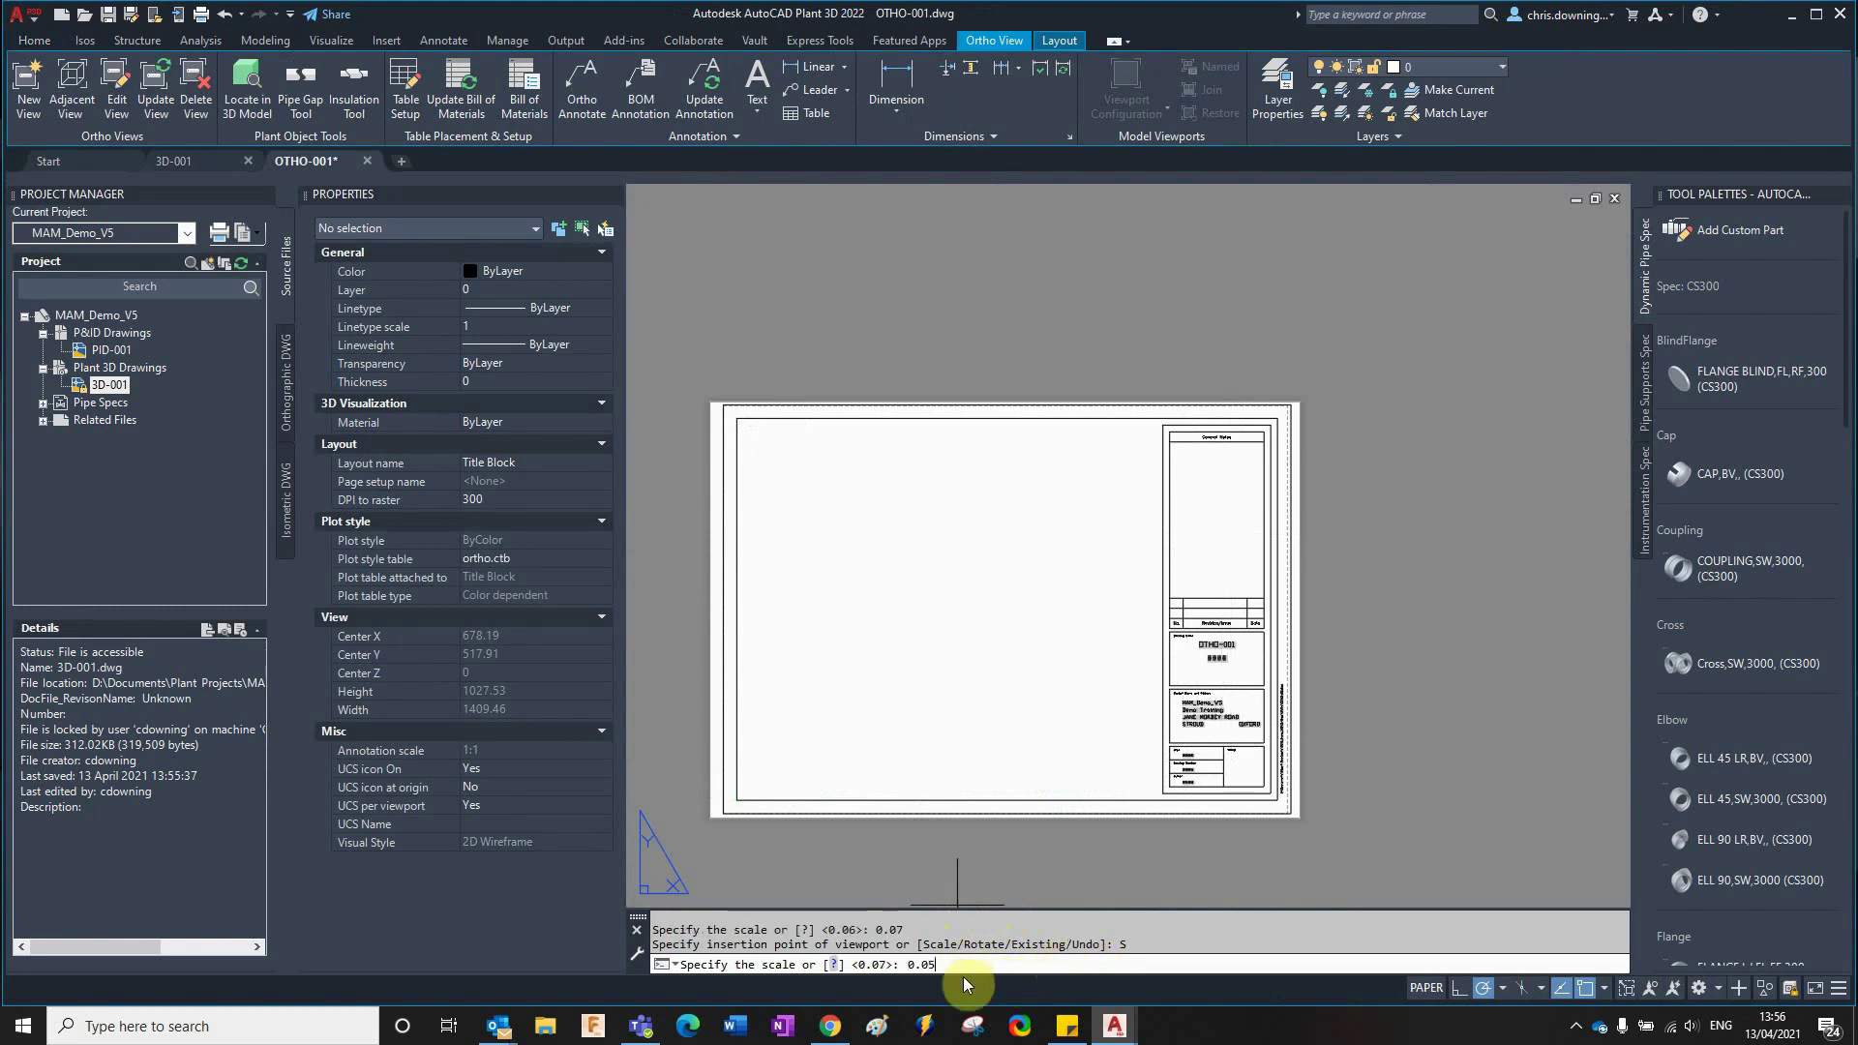
pyautogui.write('0.05')
pyautogui.press('Return')
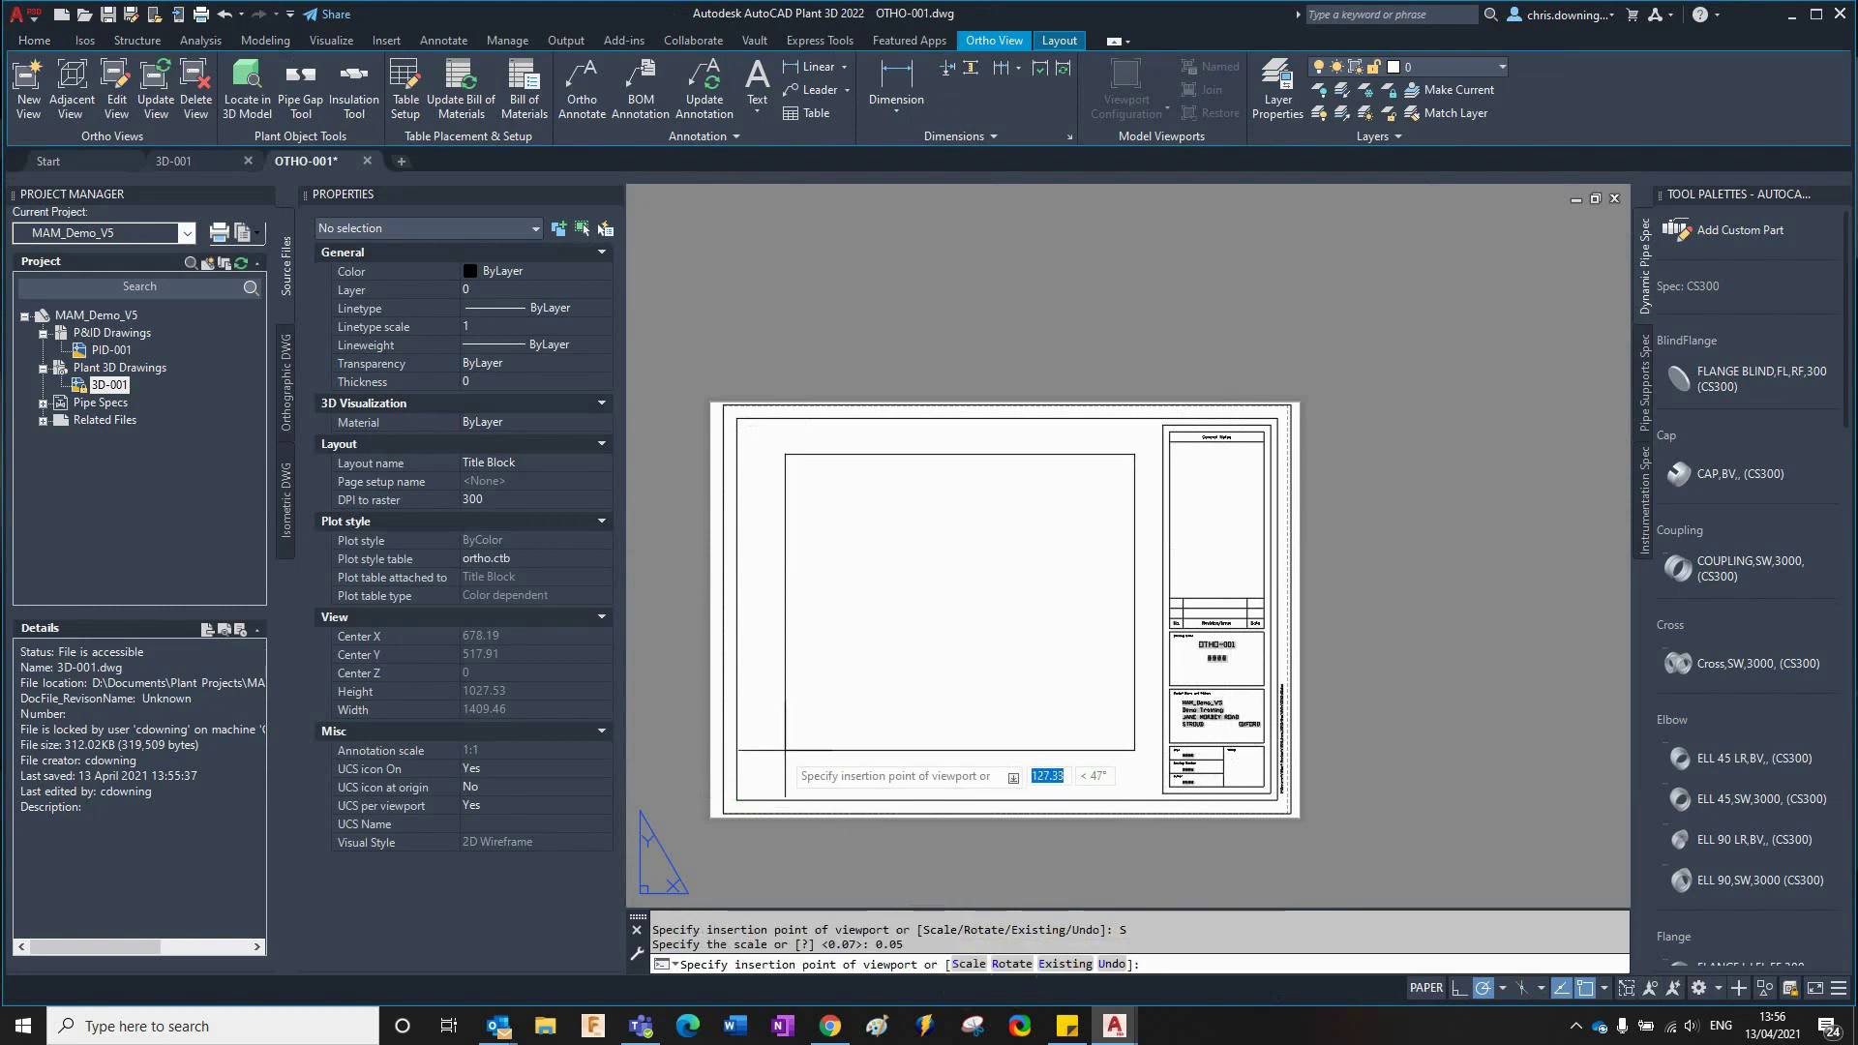
# Place the ortho viewport inside the drawing frame, beside the title block.
pyautogui.click(777, 747)
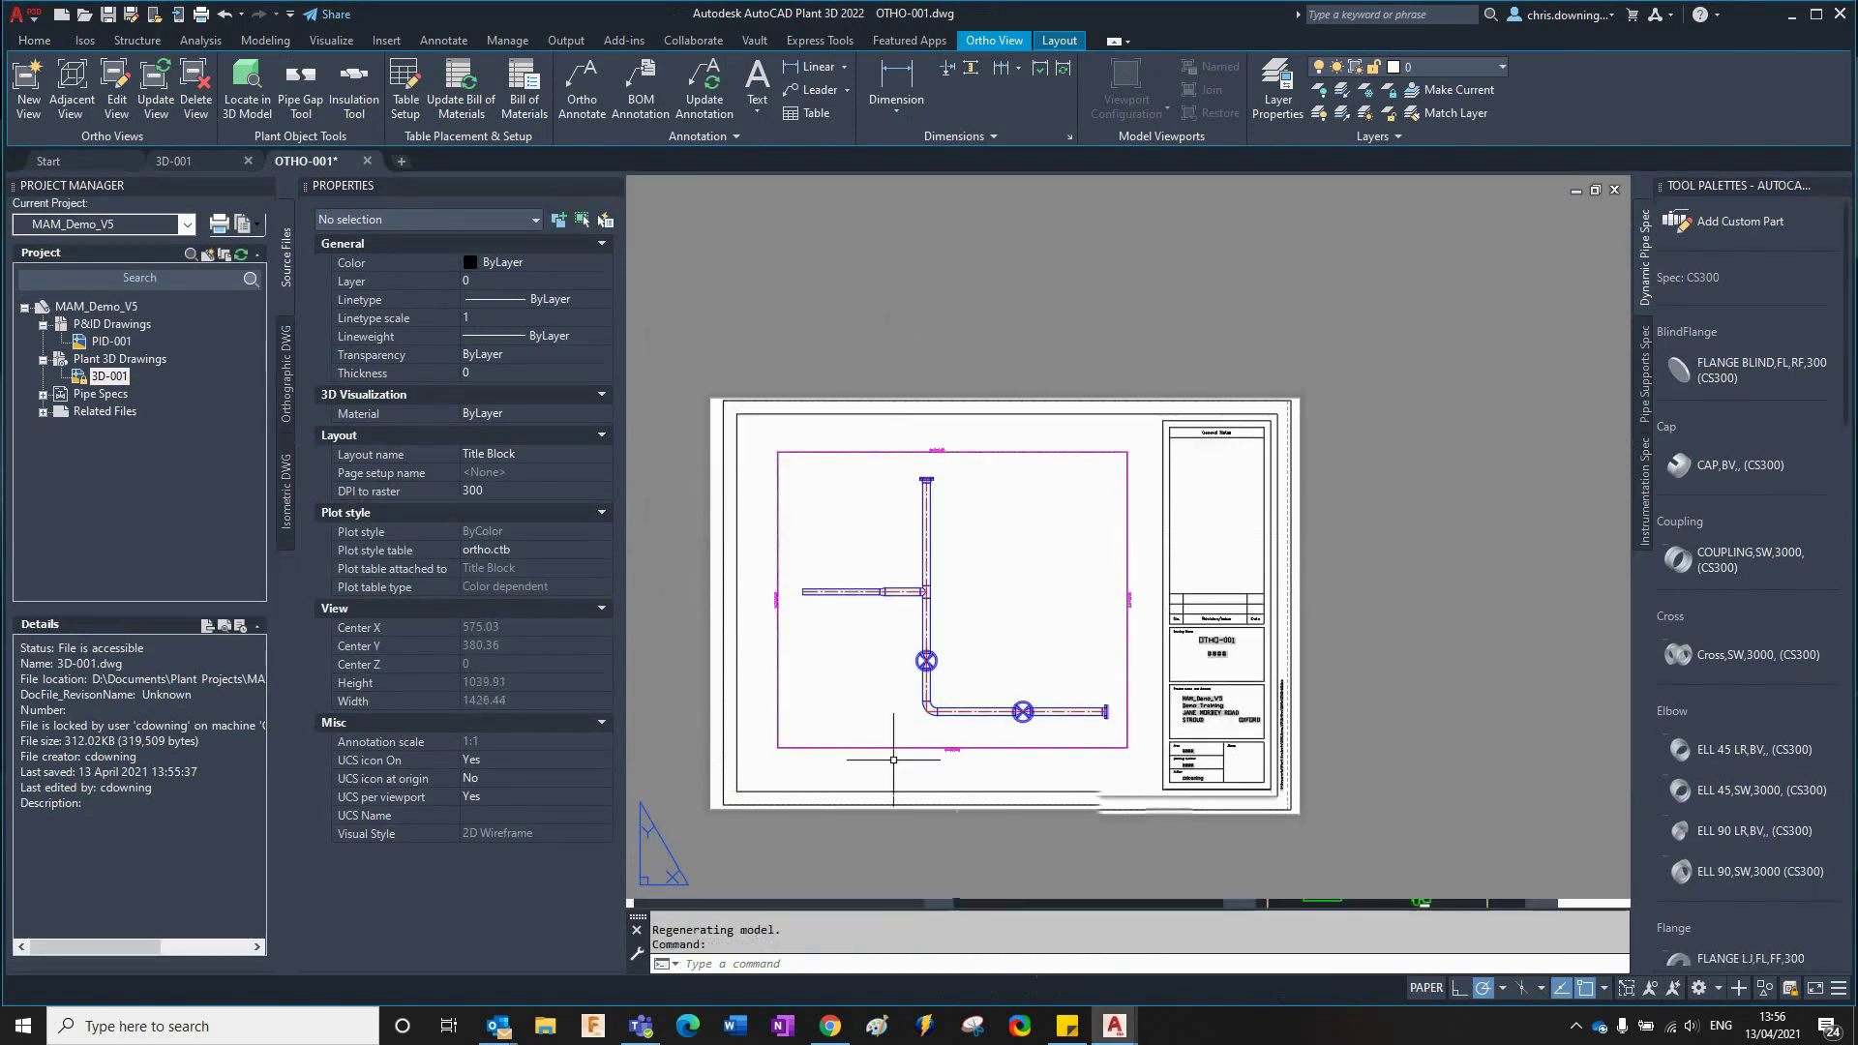
# Examine the northing and easting coordinate labels along the edges of the placed ortho view.
pyautogui.scroll(4, 856, 745)
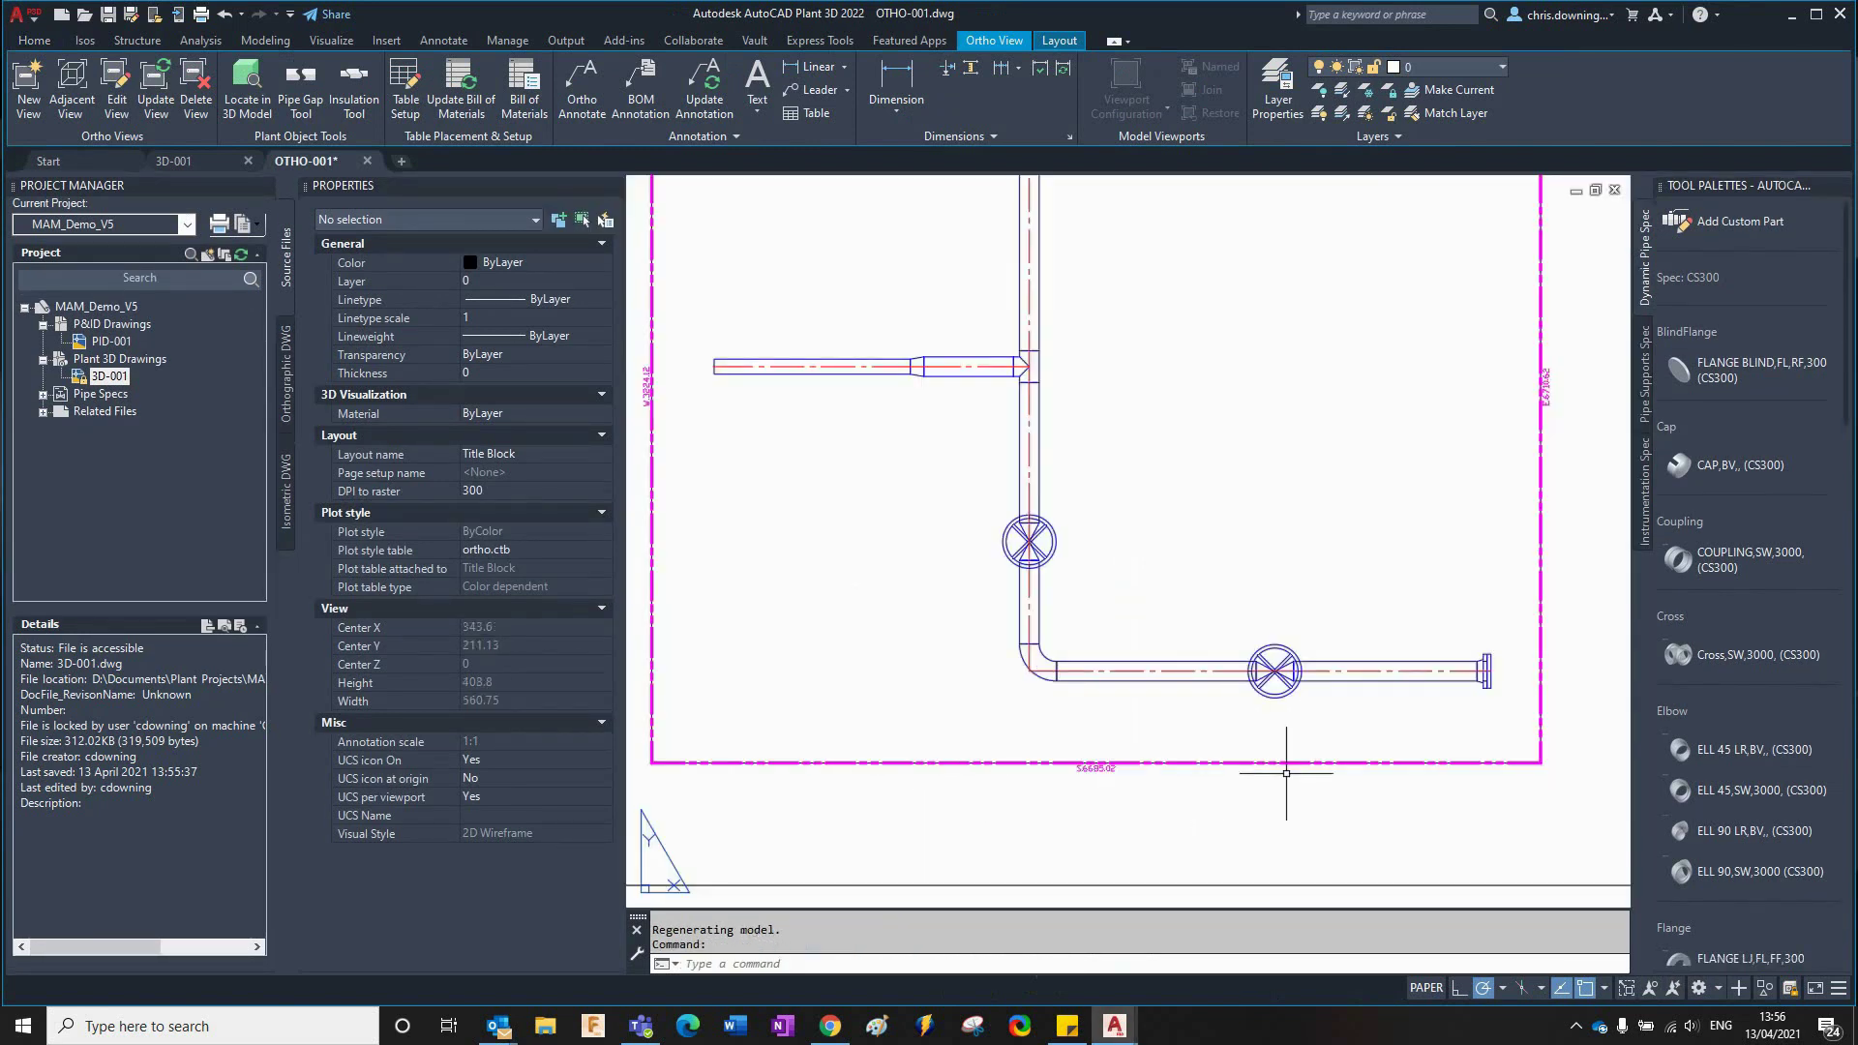
pyautogui.scroll(6, 1538, 349)
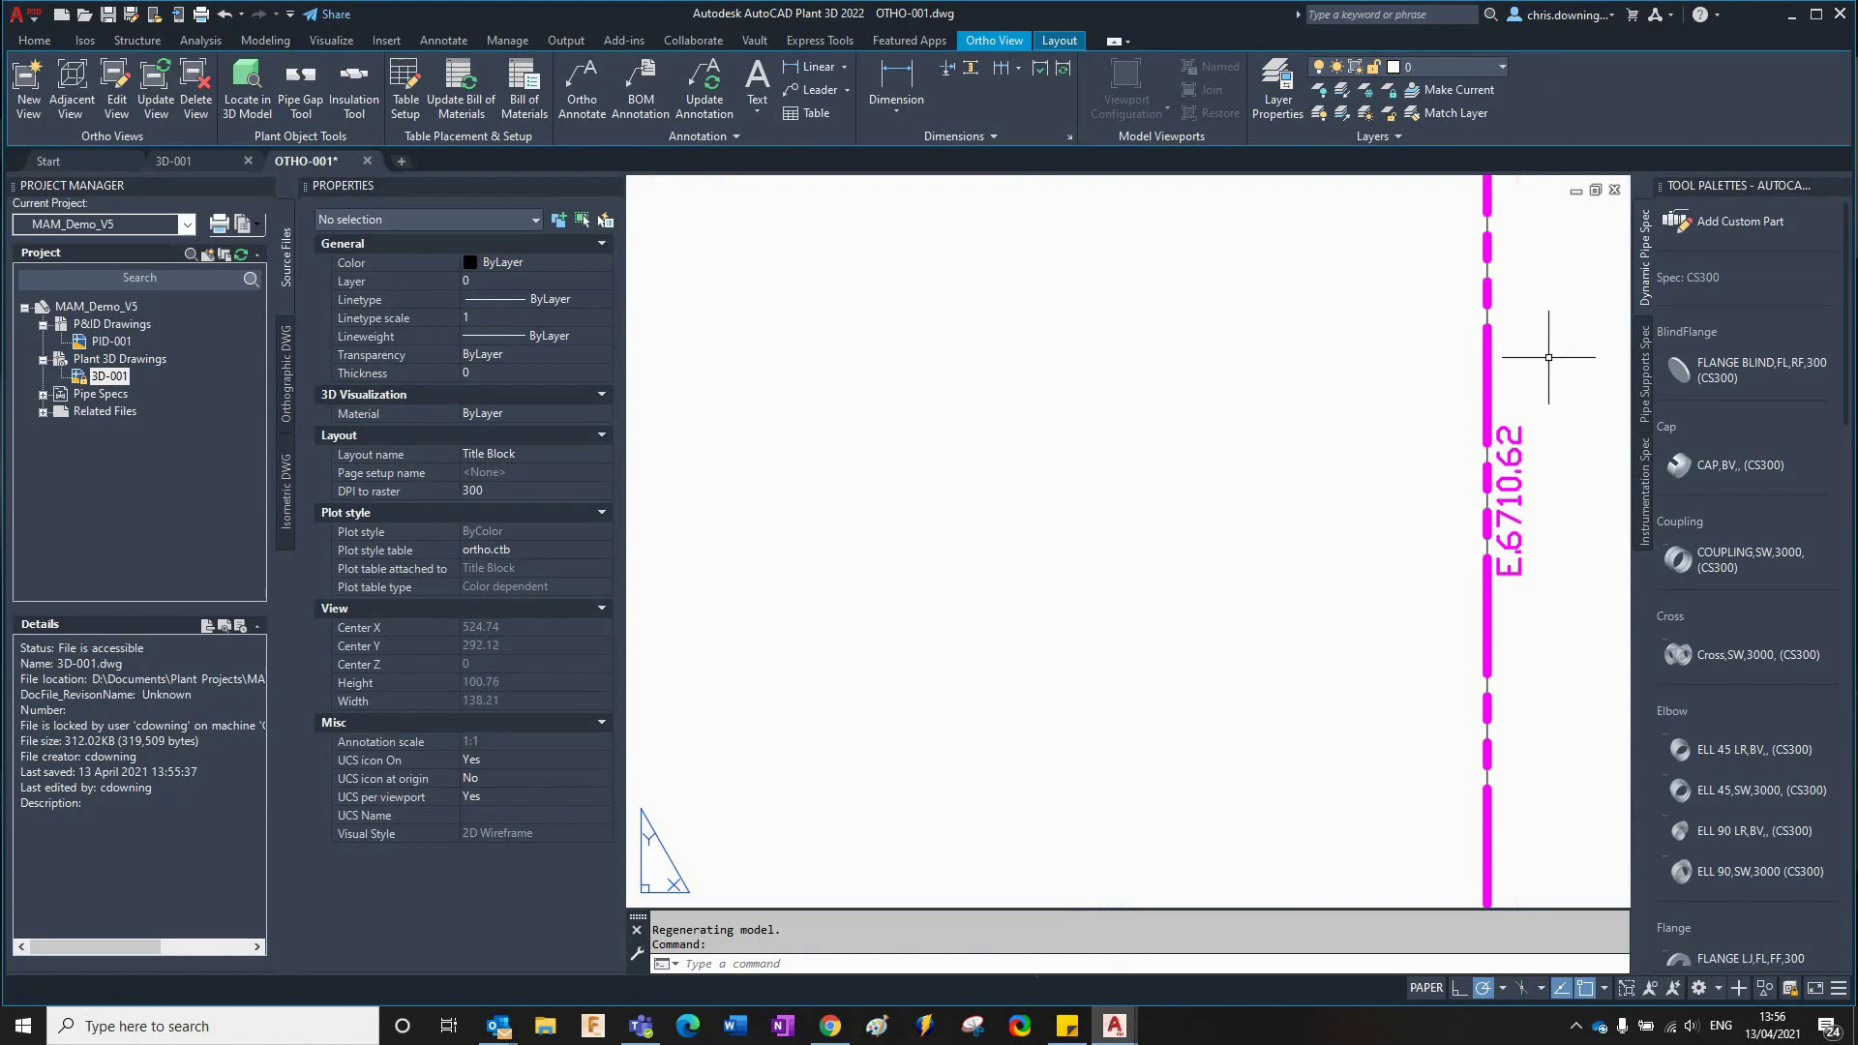
pyautogui.scroll(-6, 1548, 357)
pyautogui.moveTo(1132, 361); pyautogui.dragTo(1331, 469, button='middle')
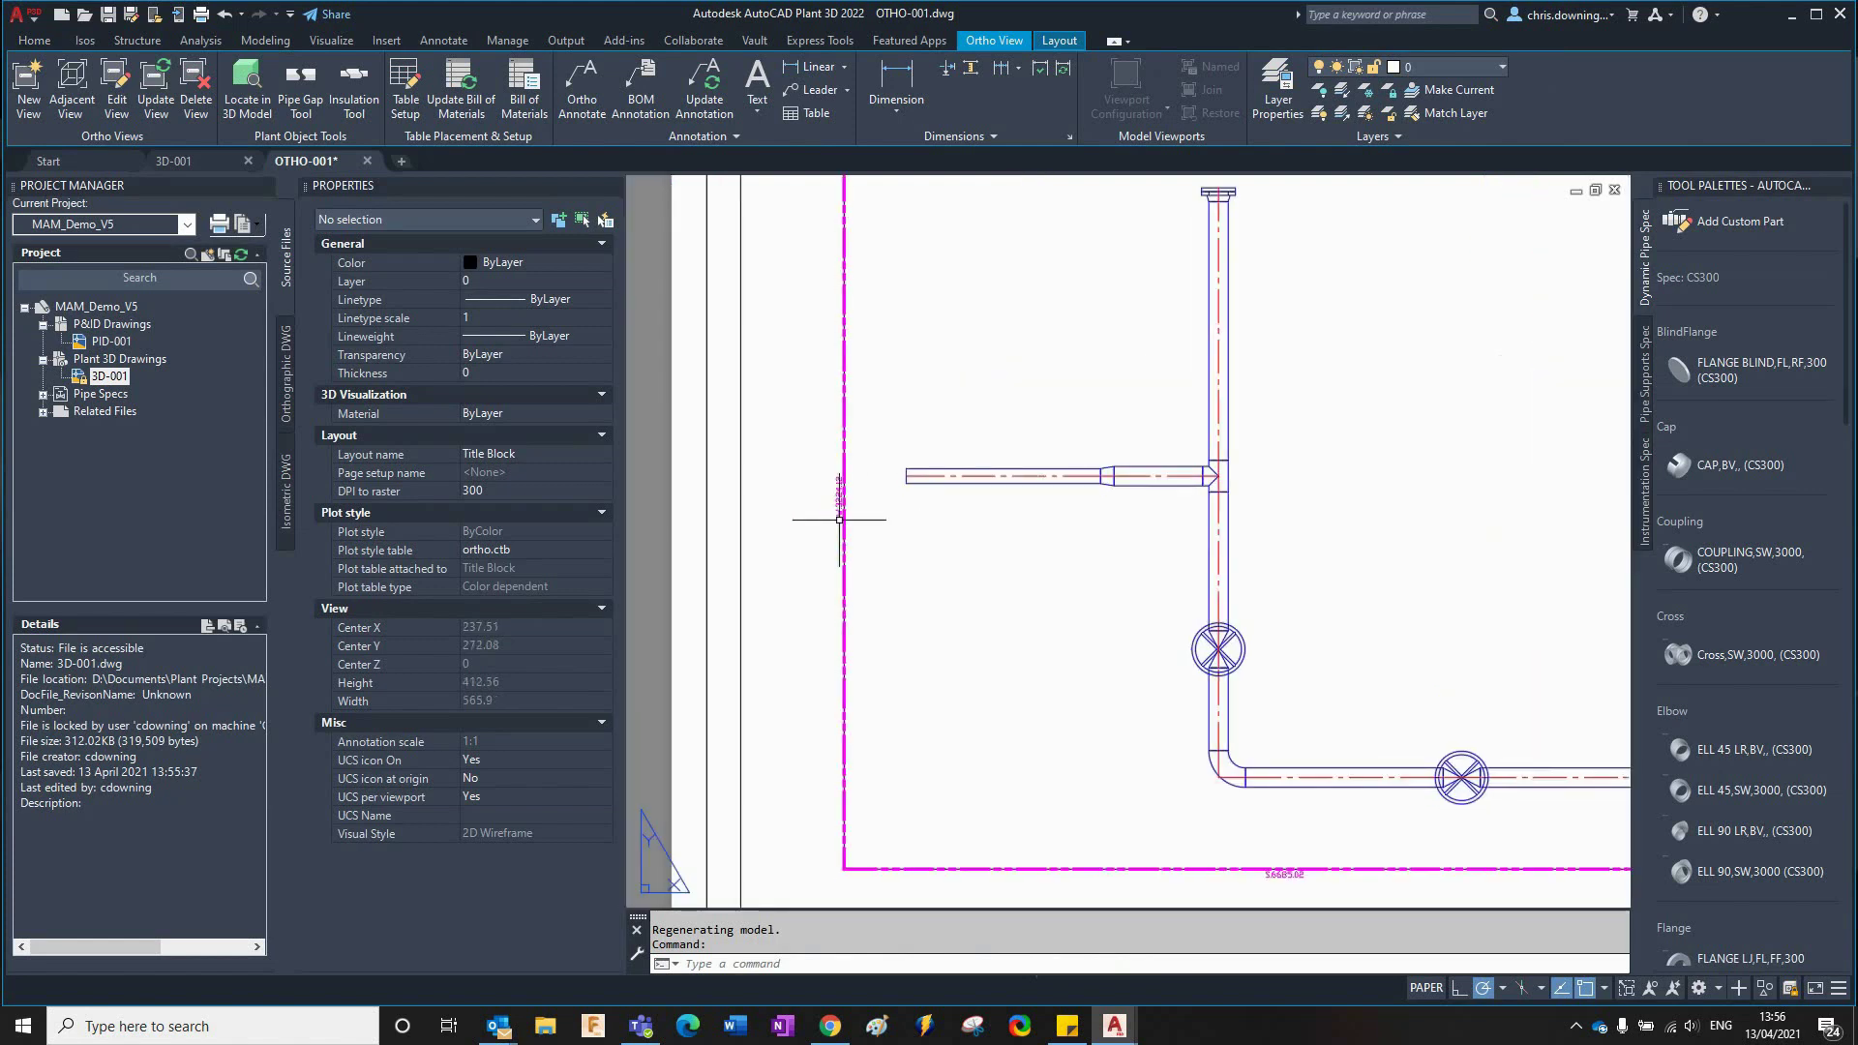
pyautogui.scroll(2, 842, 479)
pyautogui.scroll(-2, 842, 477)
pyautogui.moveTo(1074, 464); pyautogui.dragTo(945, 465, button='middle')
pyautogui.scroll(1, 883, 539)
pyautogui.scroll(-1, 943, 454)
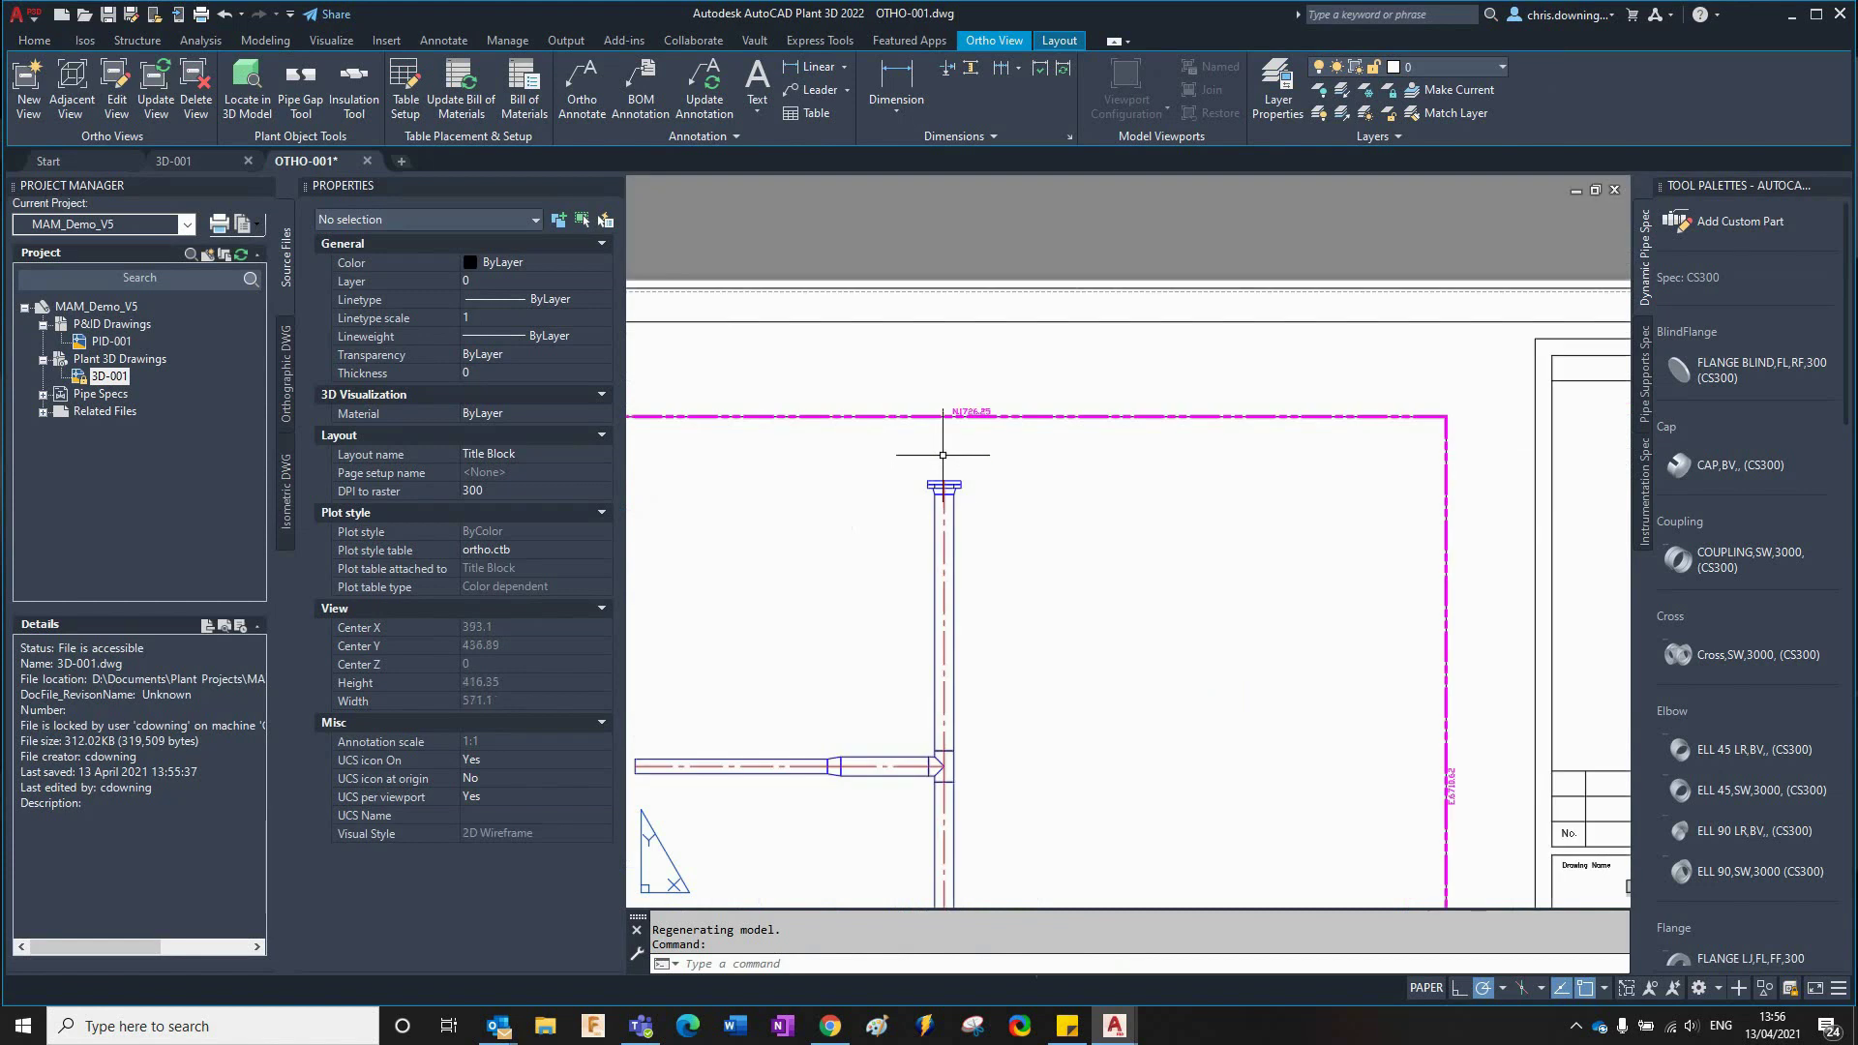
pyautogui.scroll(-4, 942, 453)
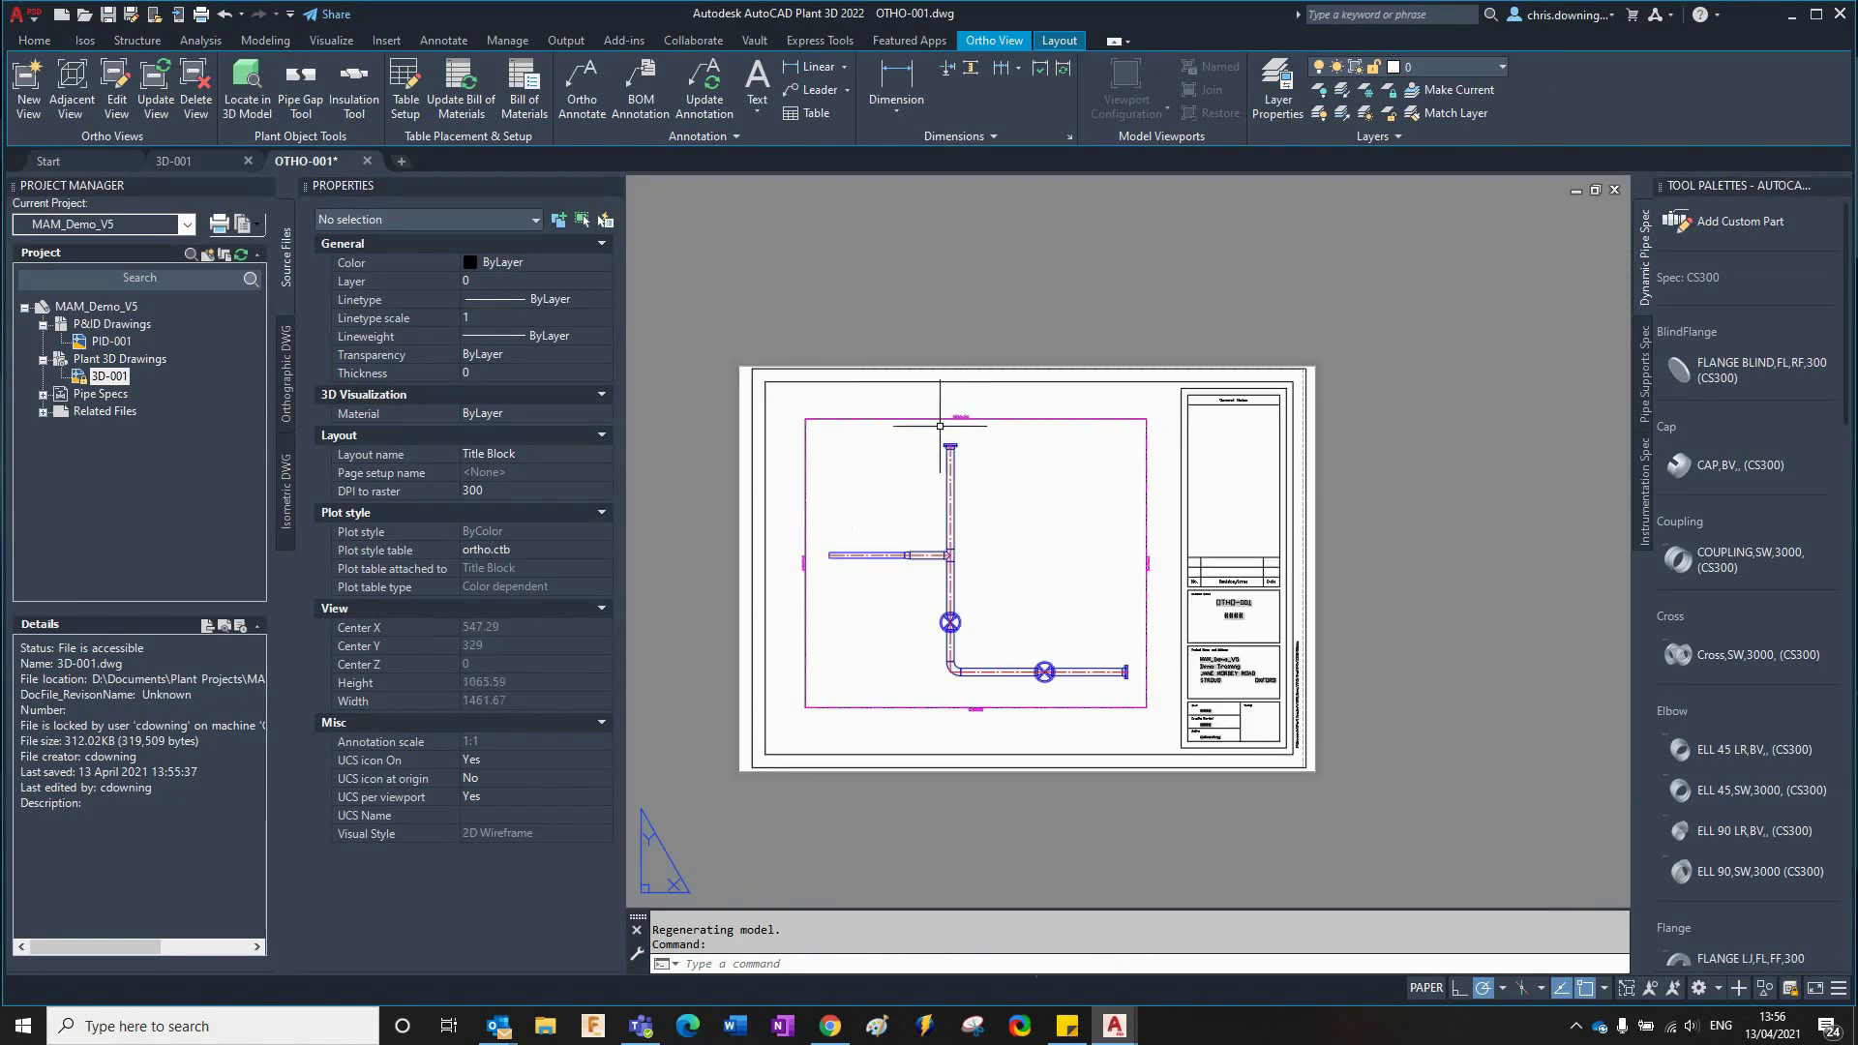
# Add a Center of Pipe [COP] annotation for the upper vertical pipe, placed to the right of the pipe.
pyautogui.scroll(4, 909, 476)
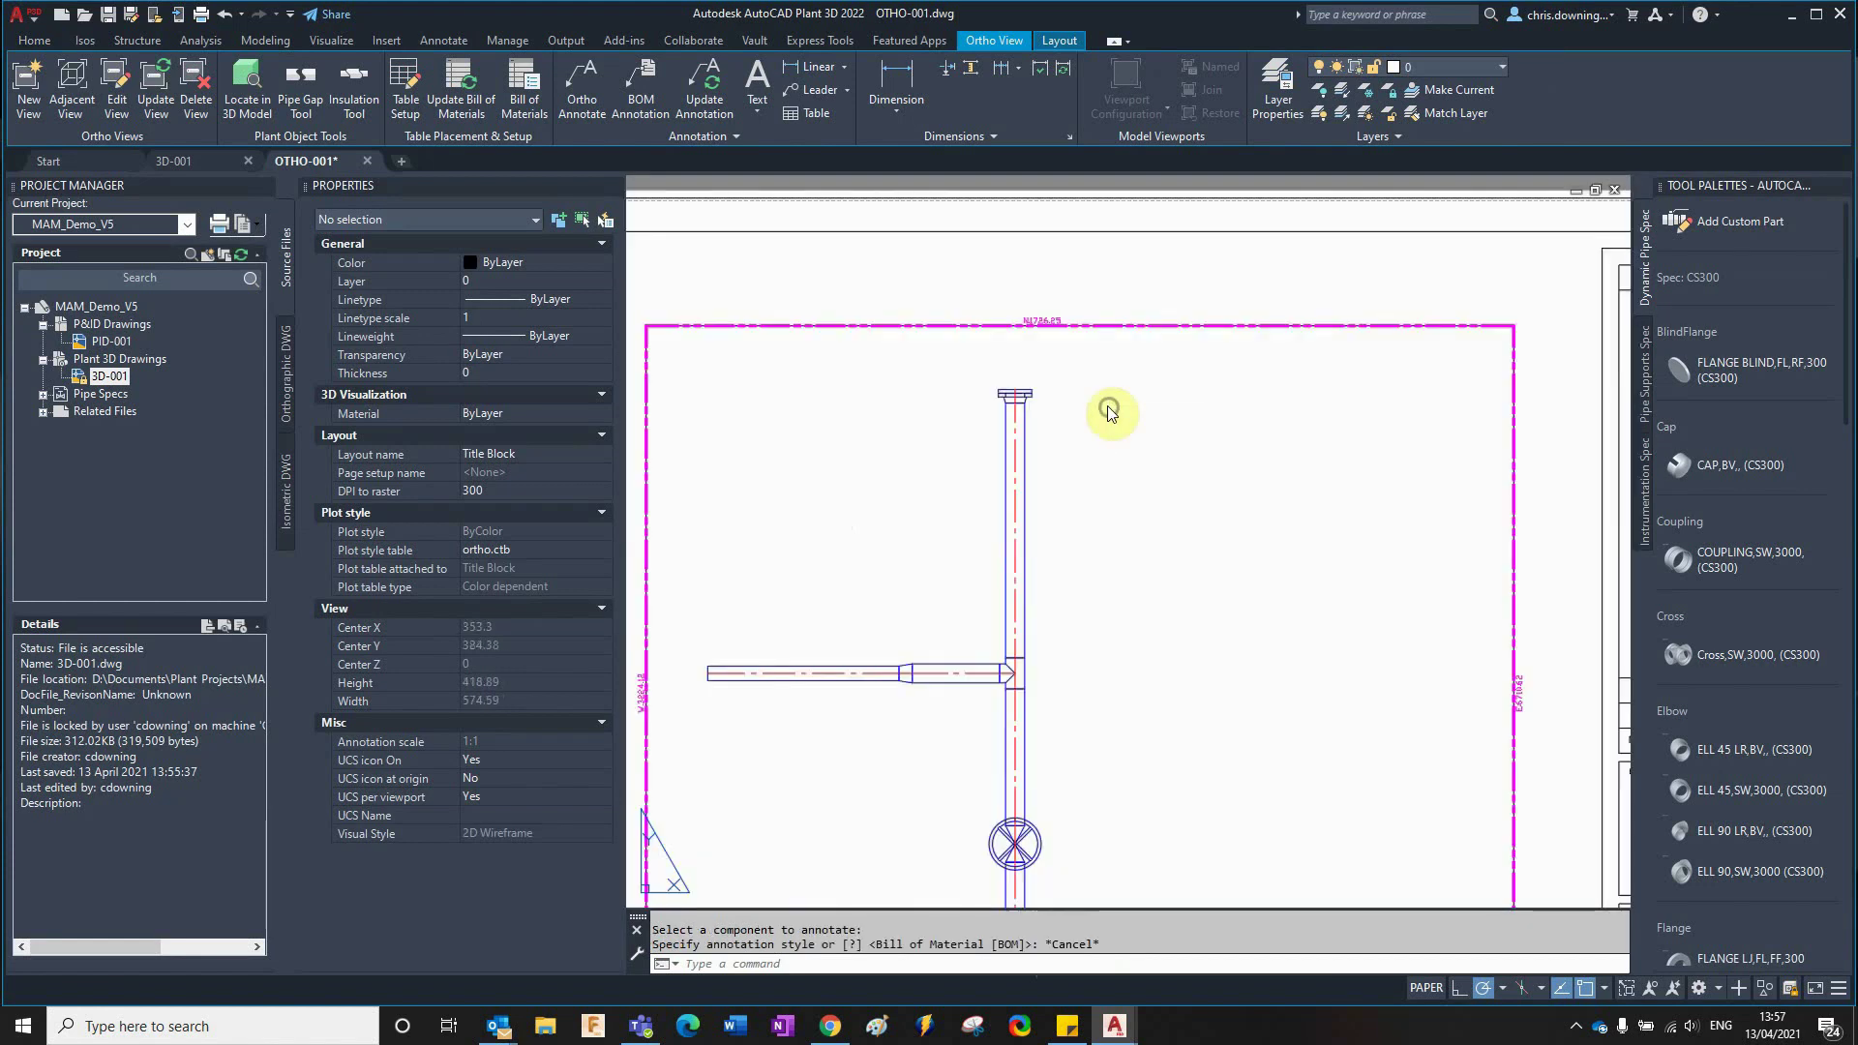
pyautogui.rightClick(1106, 406)
pyautogui.moveTo(1180, 489)
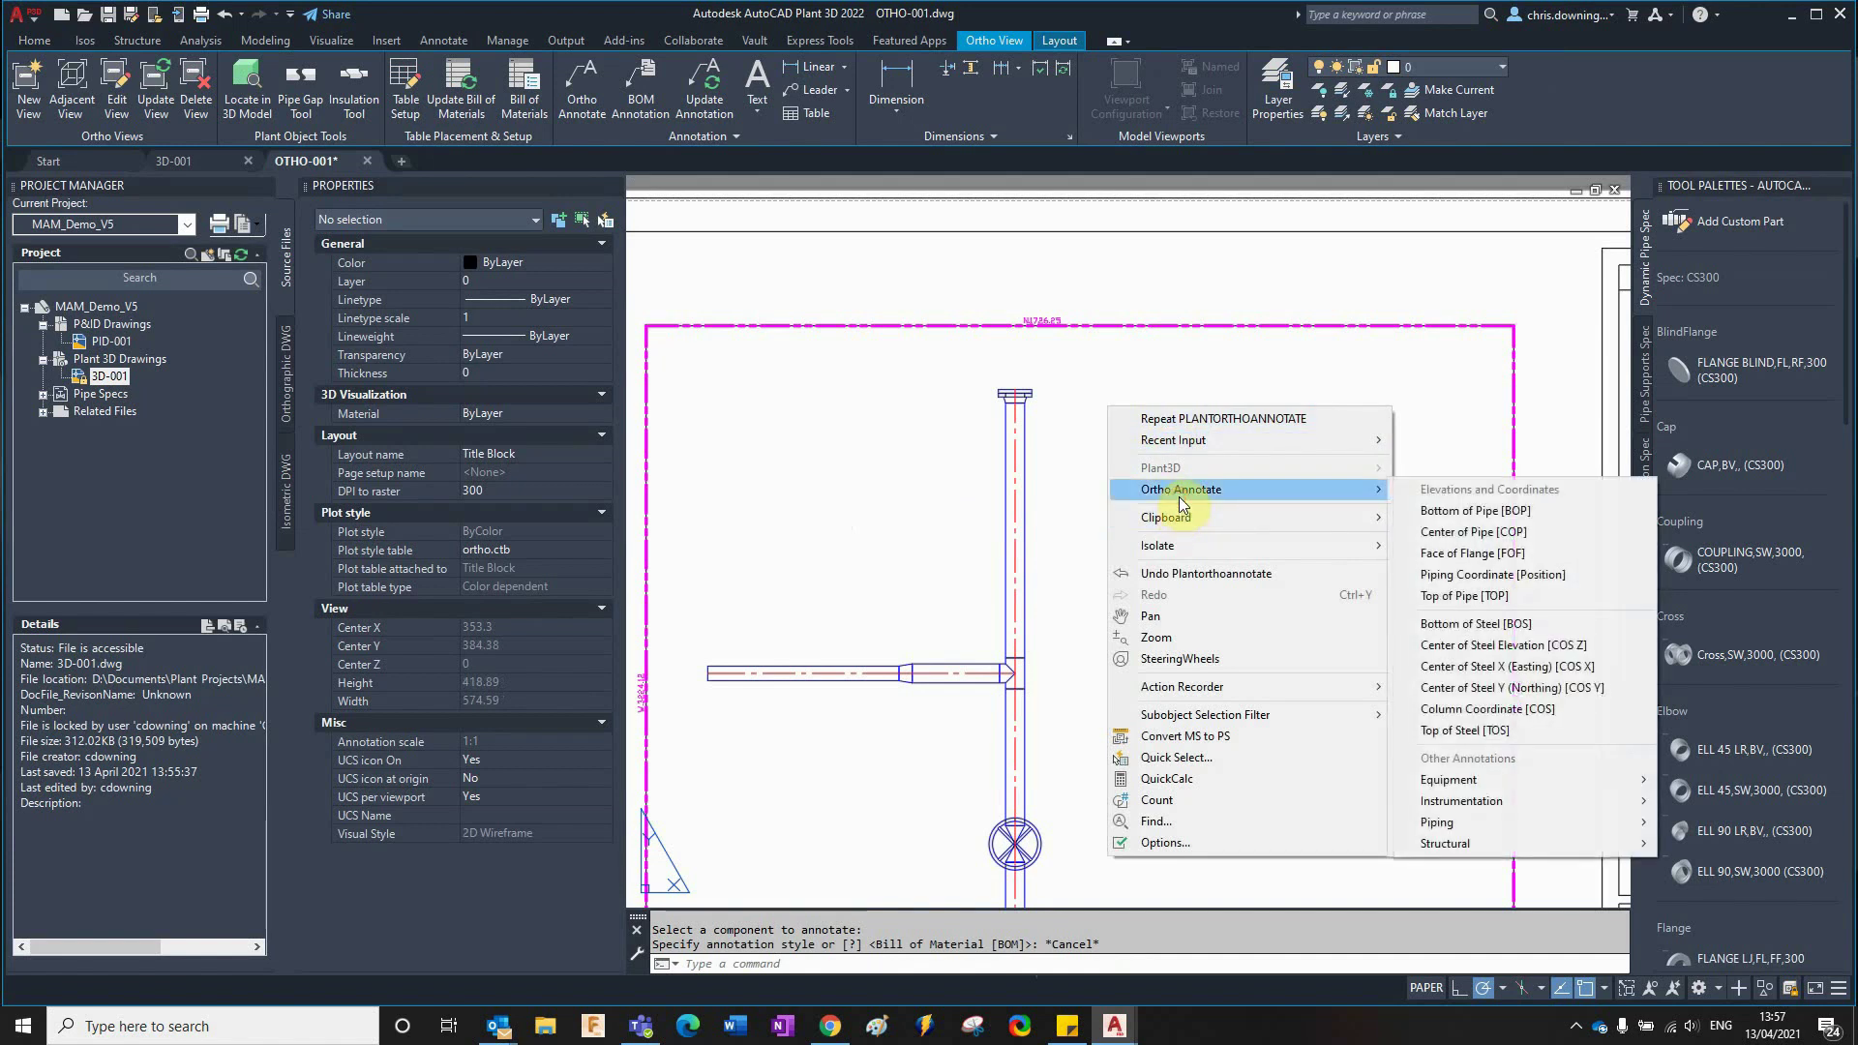
pyautogui.click(1471, 532)
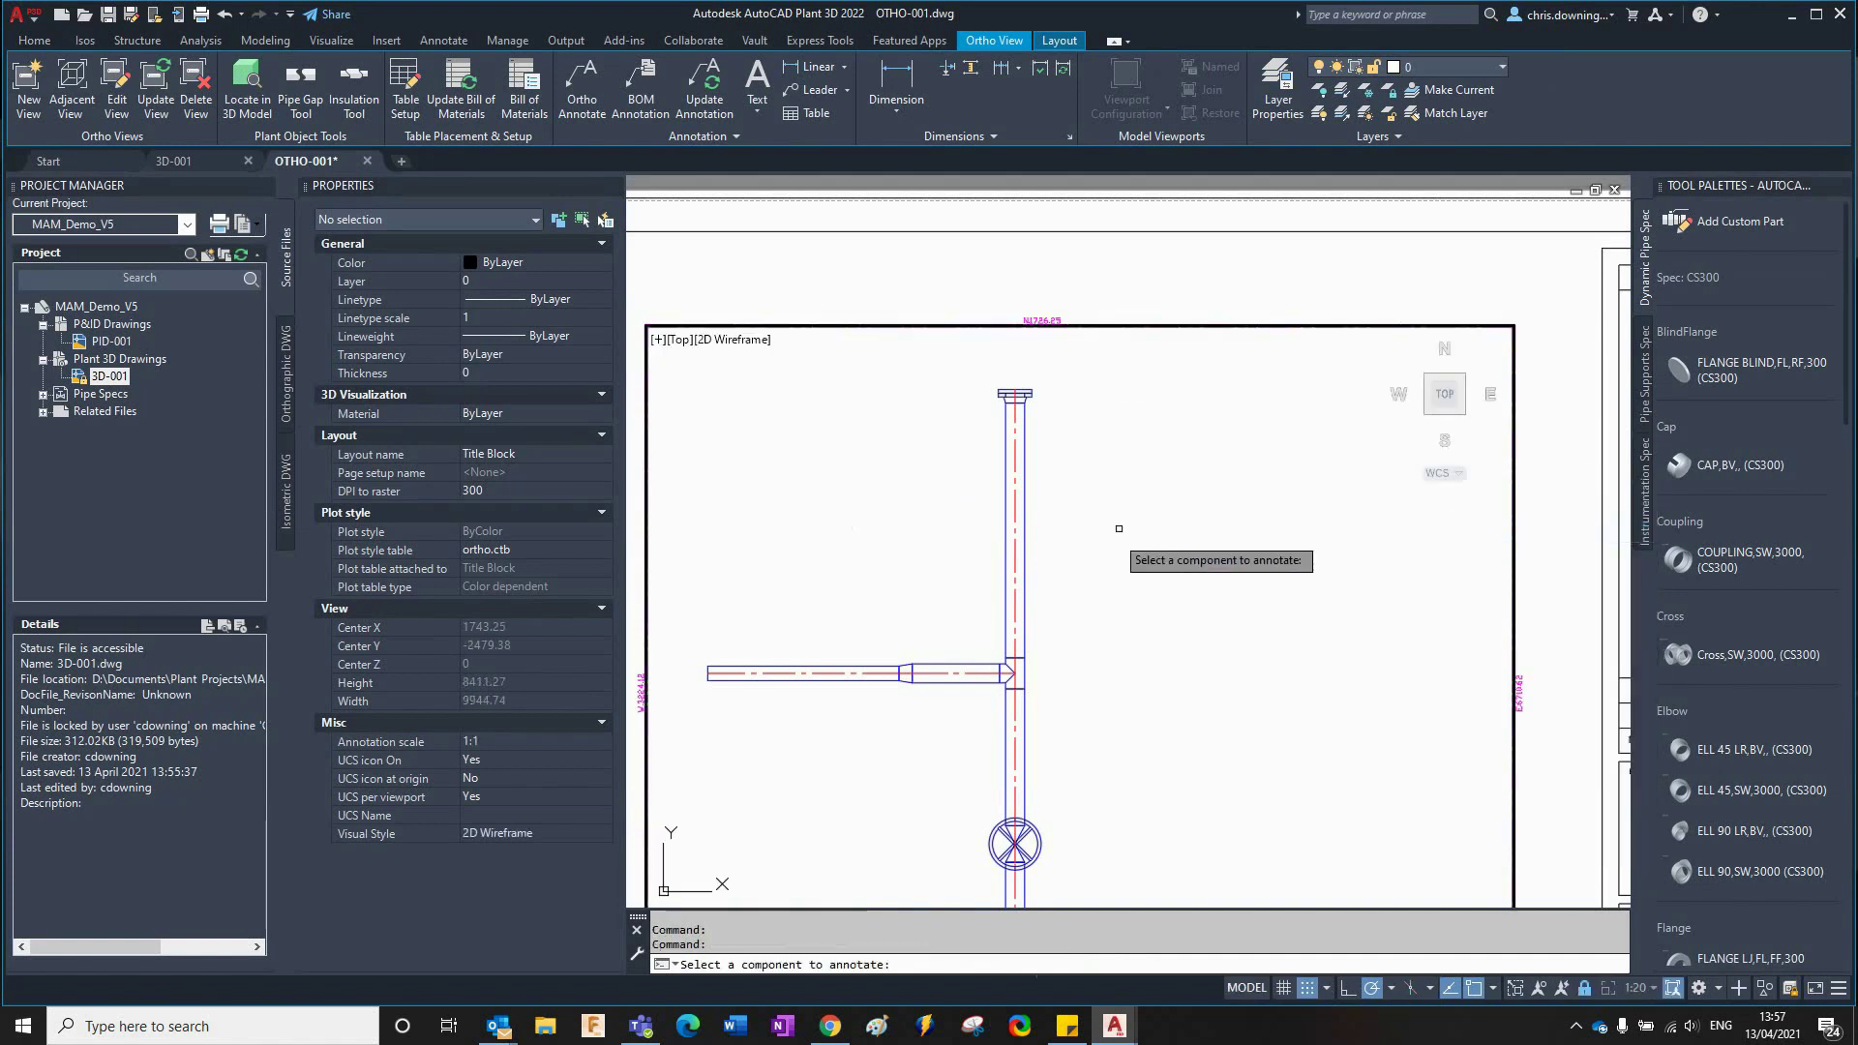
pyautogui.click(1018, 538)
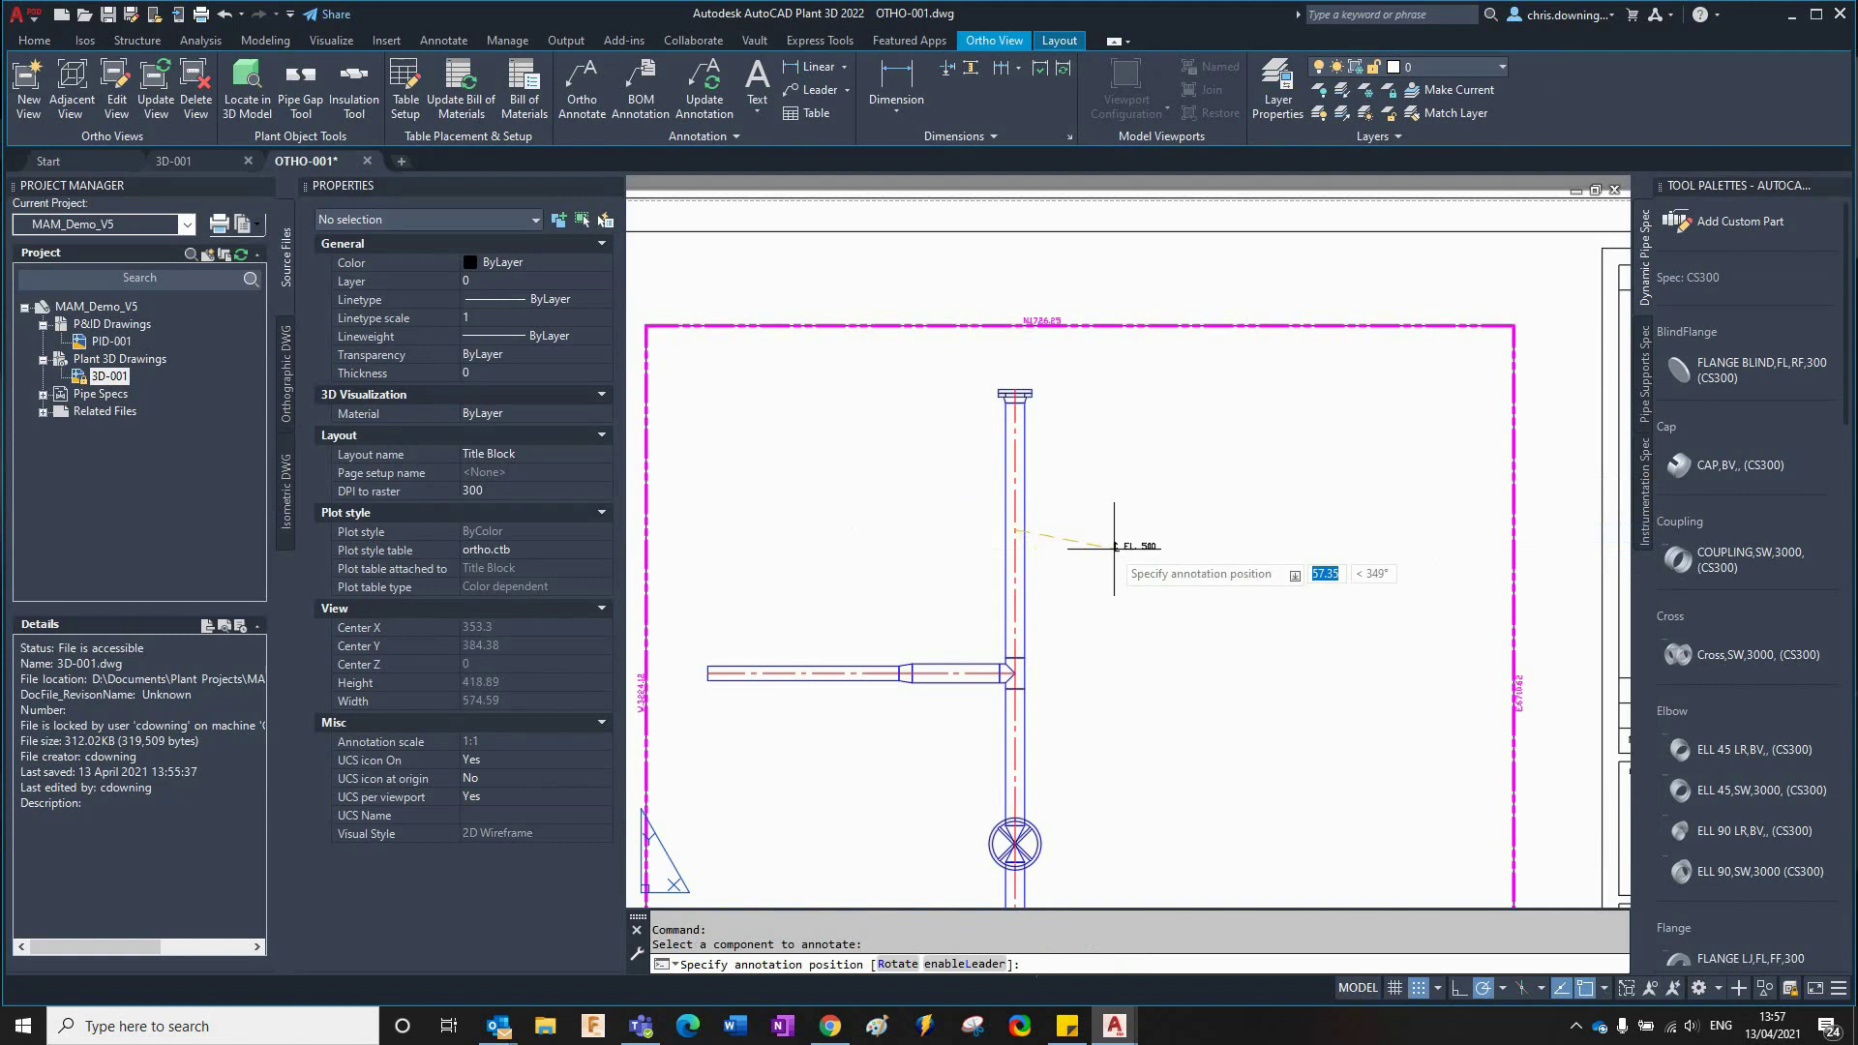
pyautogui.click(1100, 568)
pyautogui.scroll(3, 1133, 611)
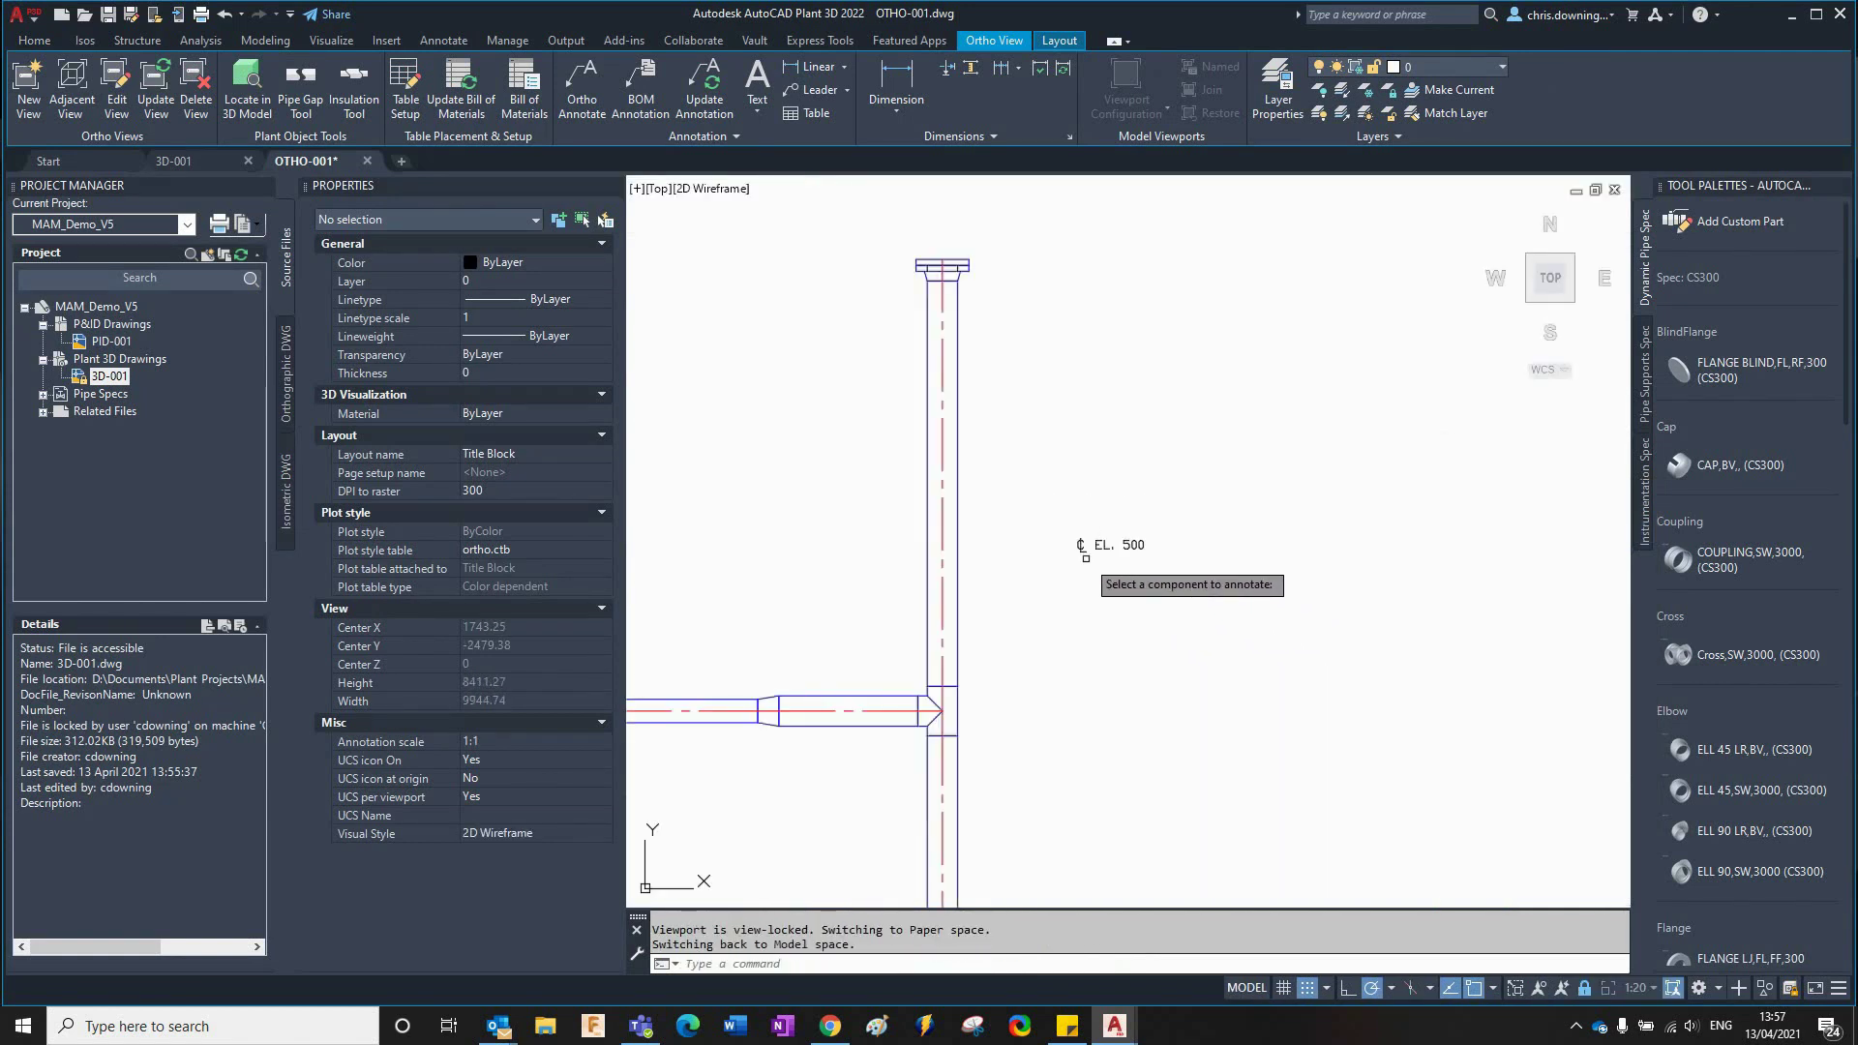
pyautogui.scroll(-5, 1086, 571)
pyautogui.scroll(3, 1126, 756)
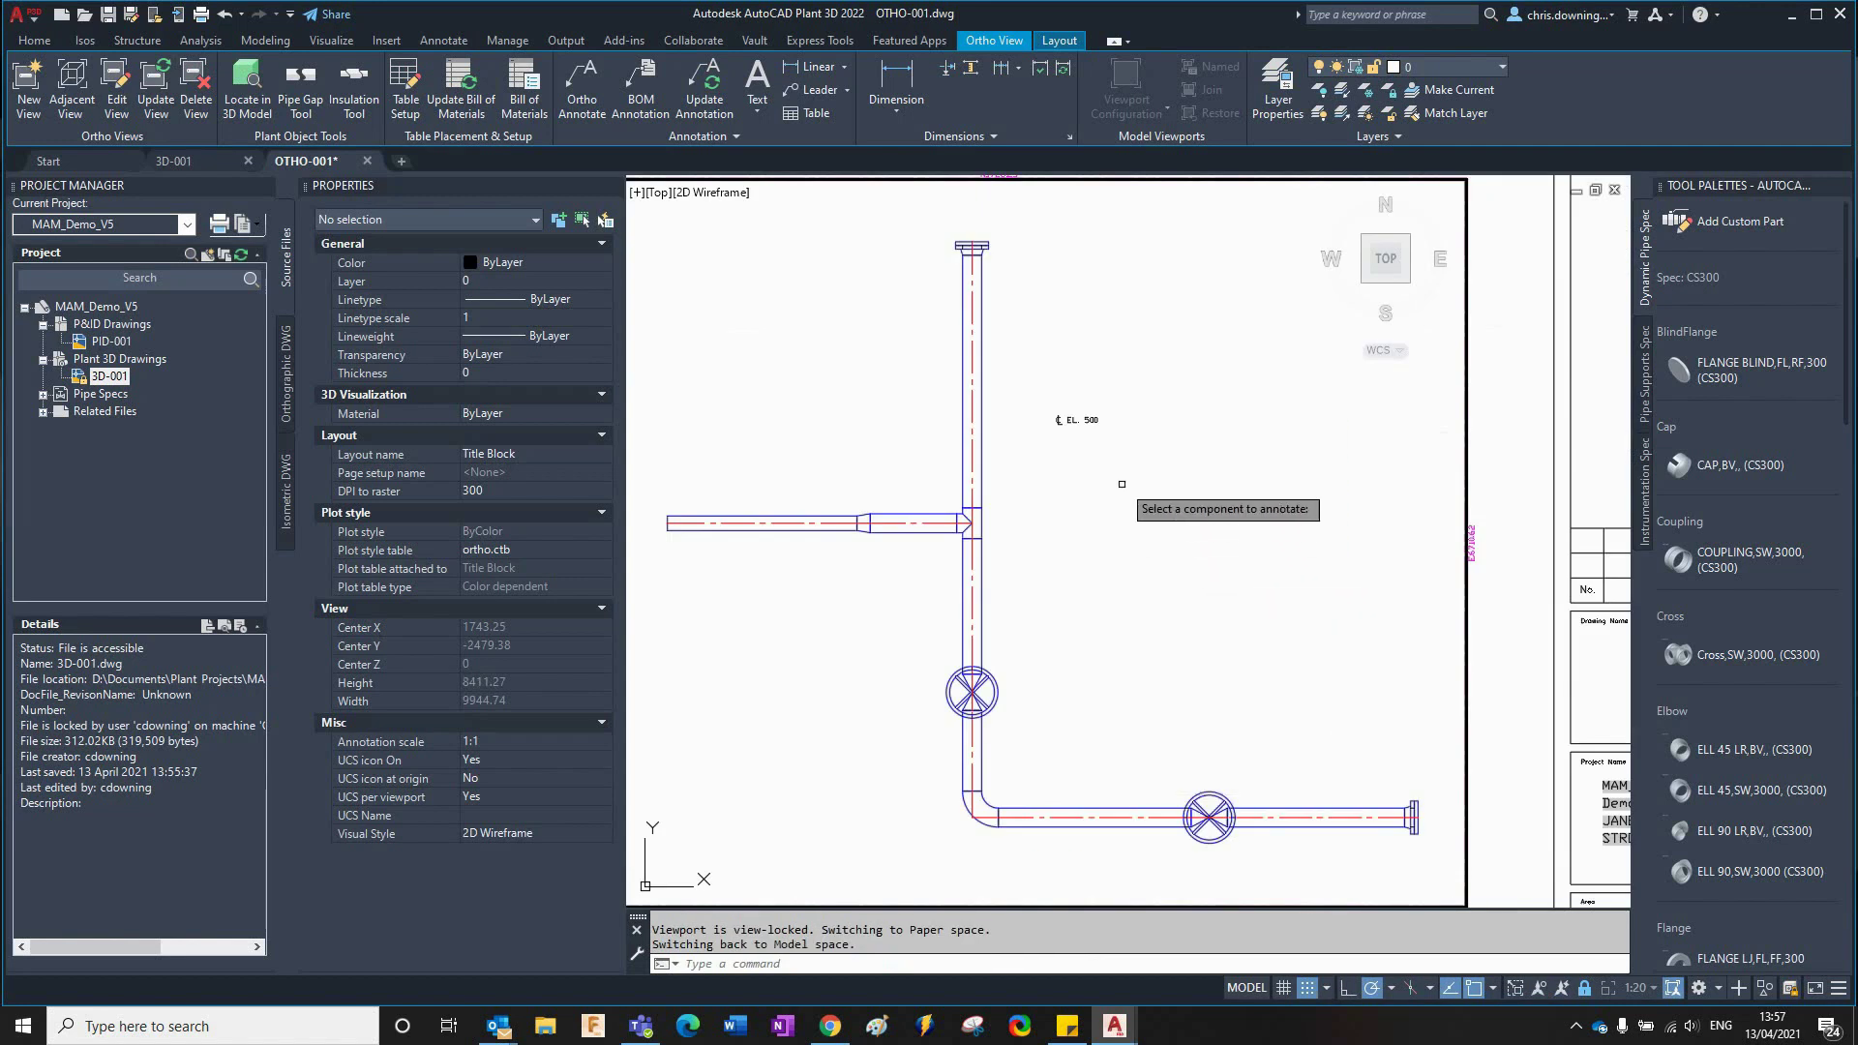
pyautogui.press('Escape')
# Add a Piping Coordinate [Position] annotation for the upper vertical pipe, placed above the centre-of-pipe annotation.
pyautogui.rightClick(1158, 352)
pyautogui.moveTo(1296, 435)
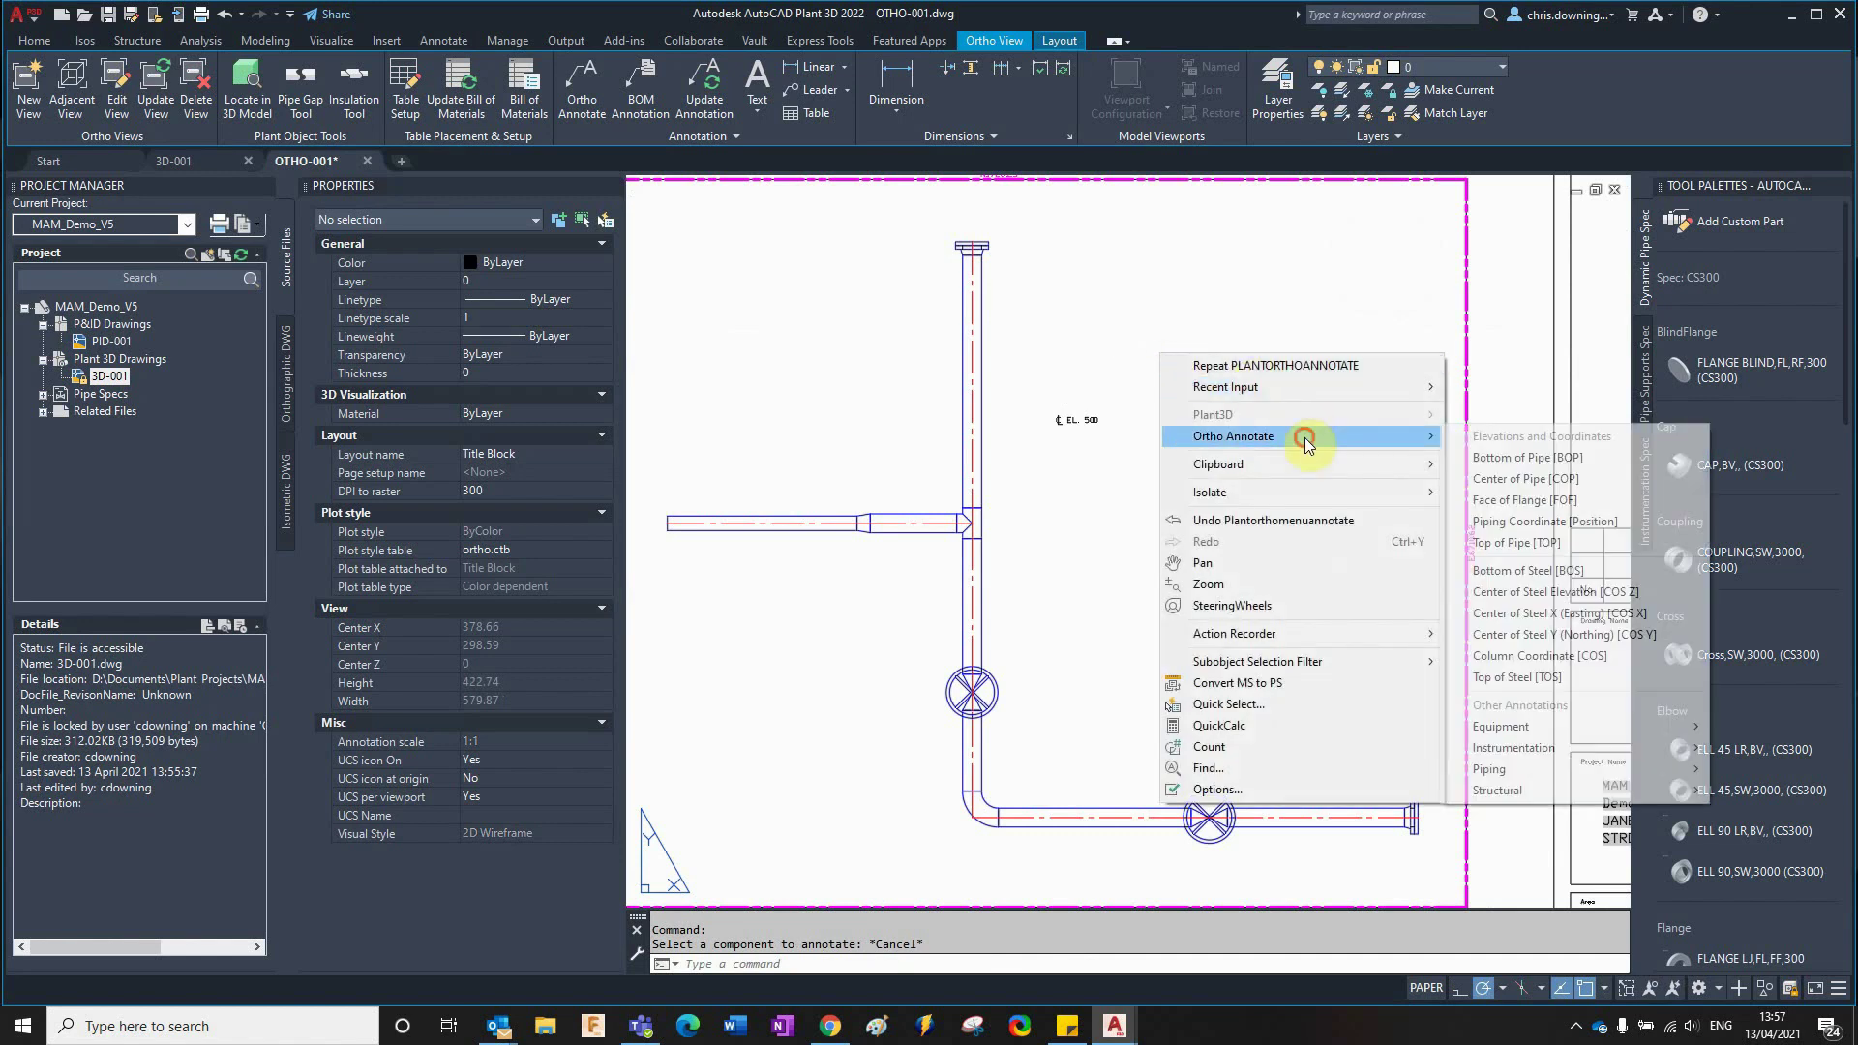
pyautogui.click(1561, 523)
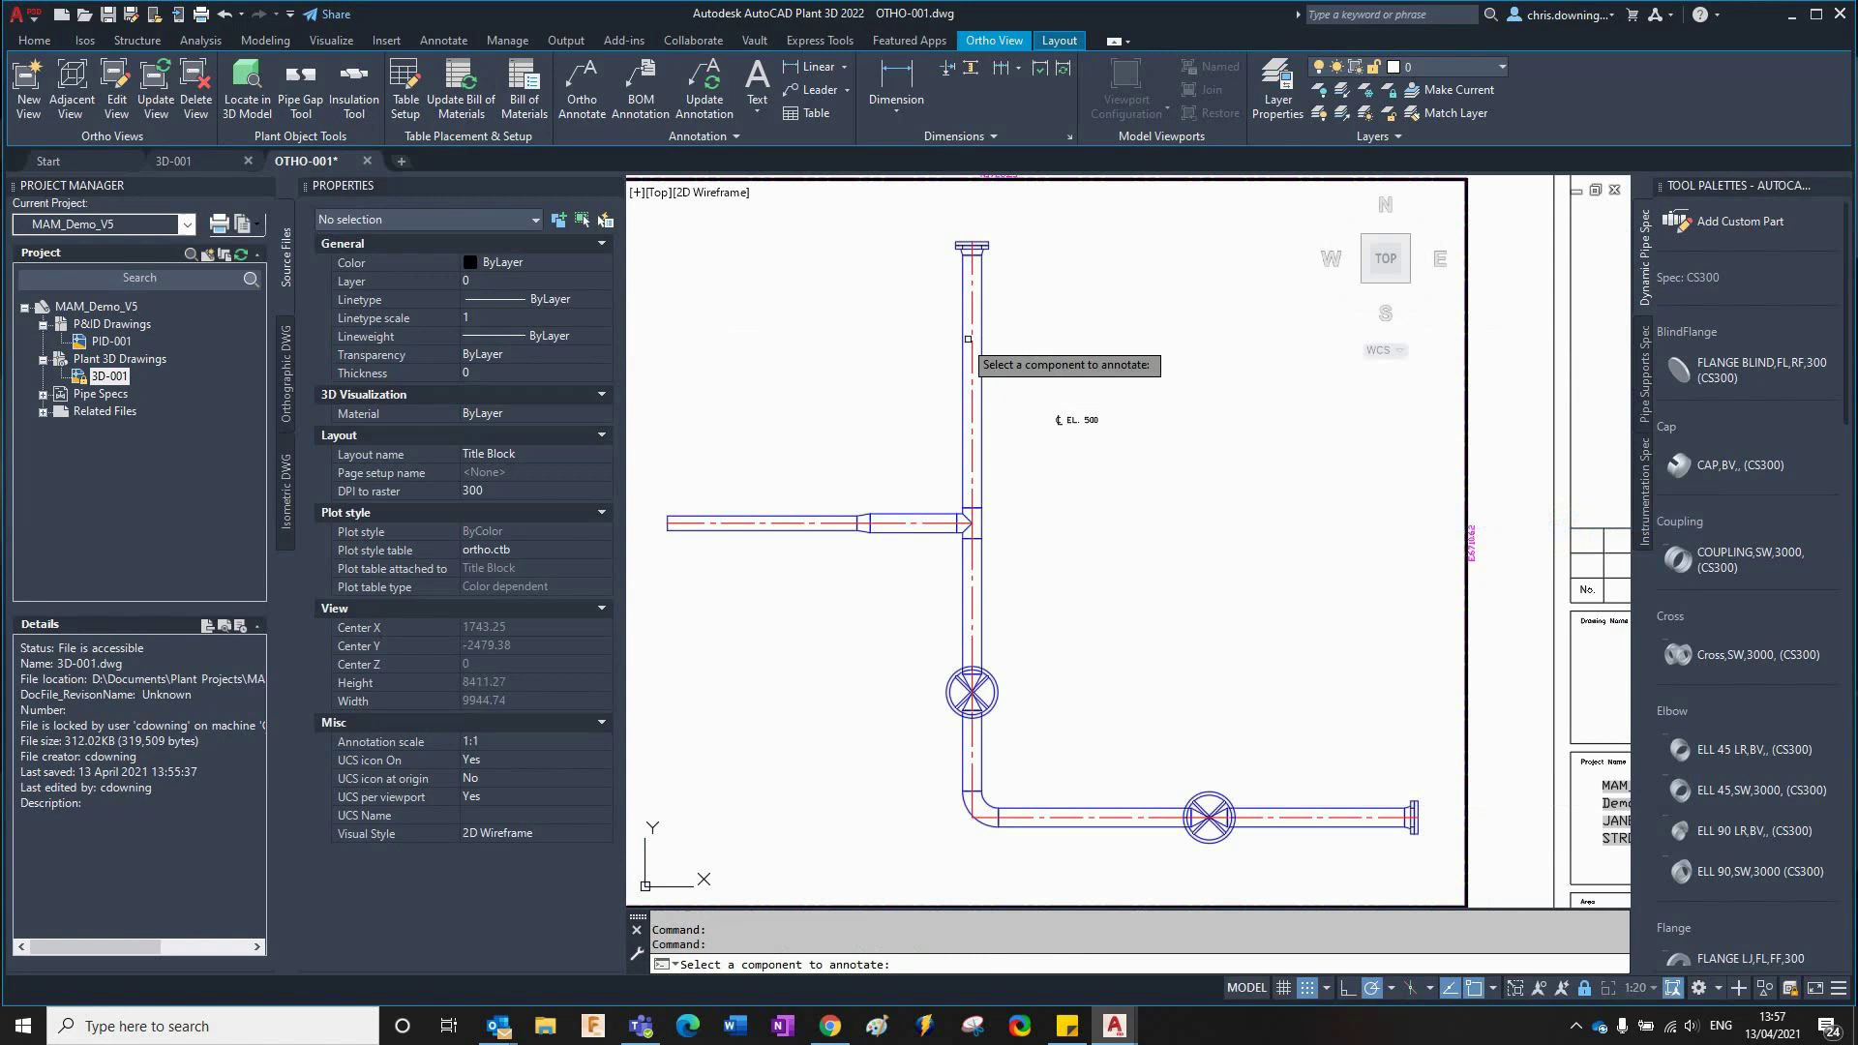
pyautogui.click(971, 379)
pyautogui.click(1056, 317)
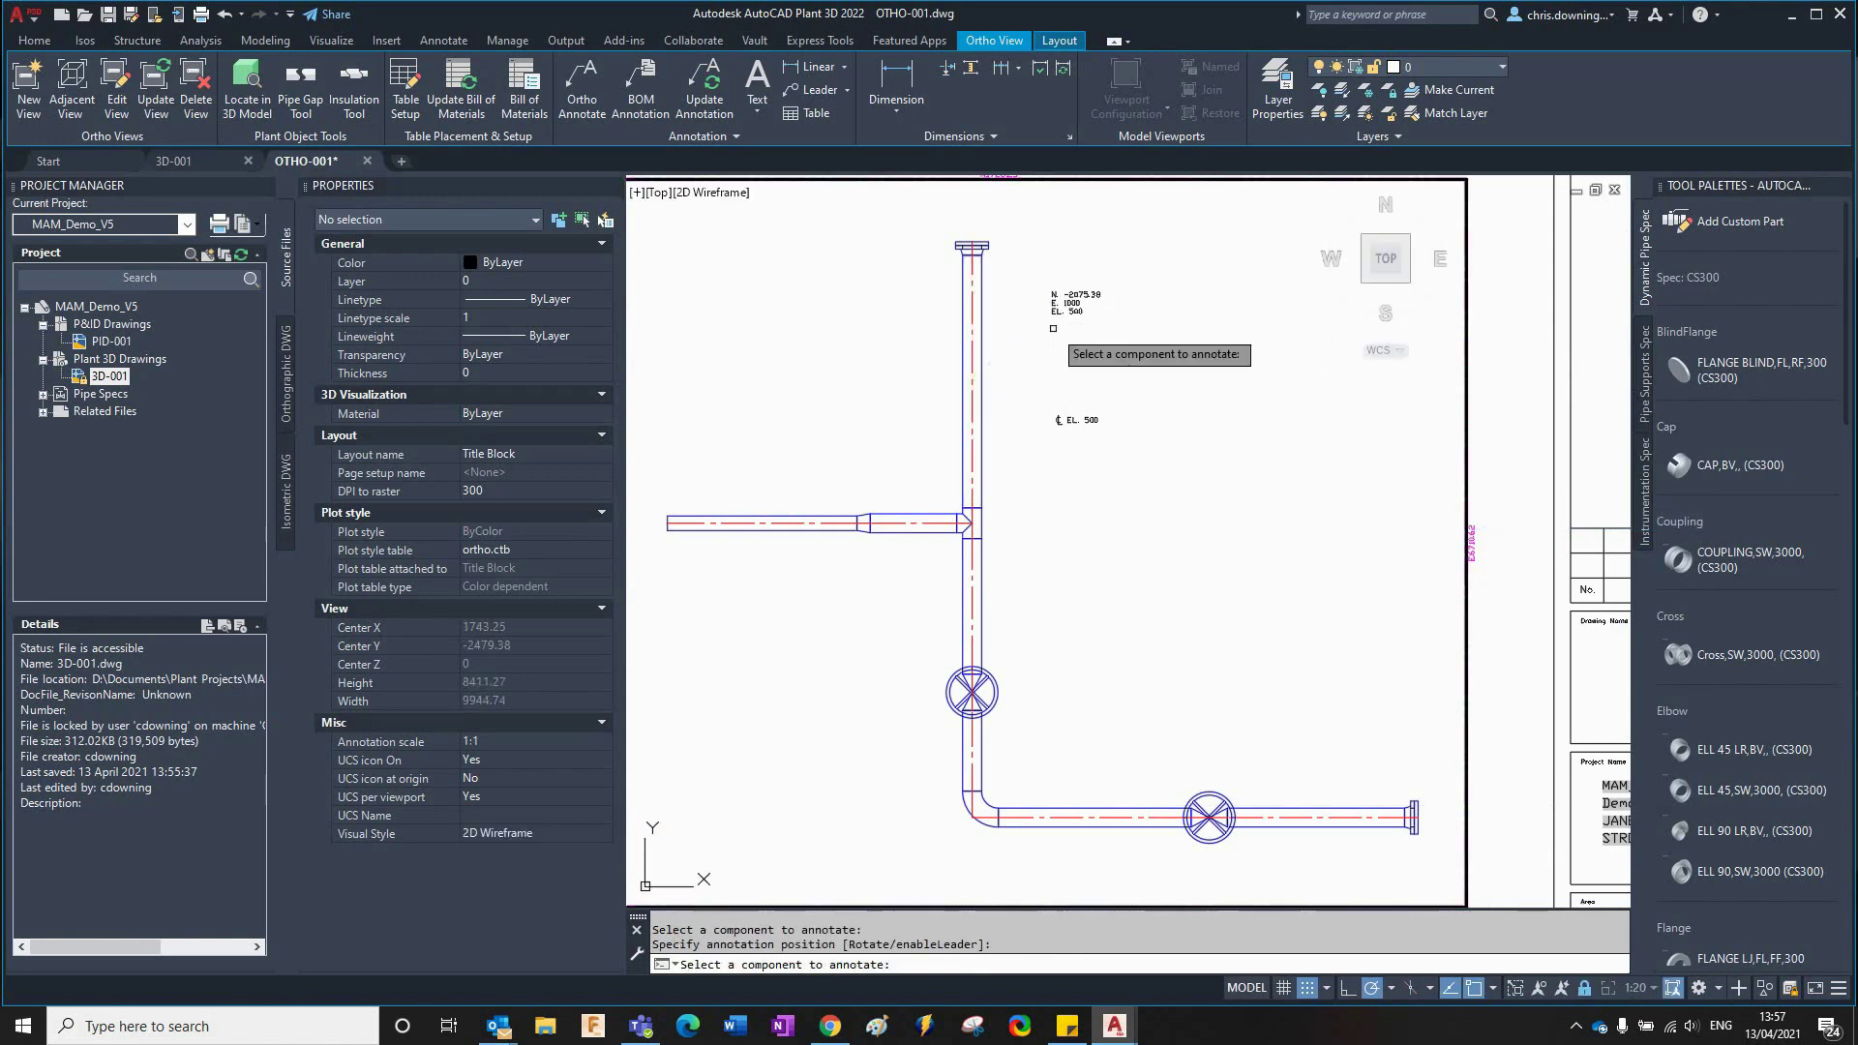
# Examine the northing, easting and elevation in the pipe annotations, and return to paper space to review the whole sheet.
pyautogui.scroll(5, 1074, 339)
pyautogui.scroll(-5, 1124, 361)
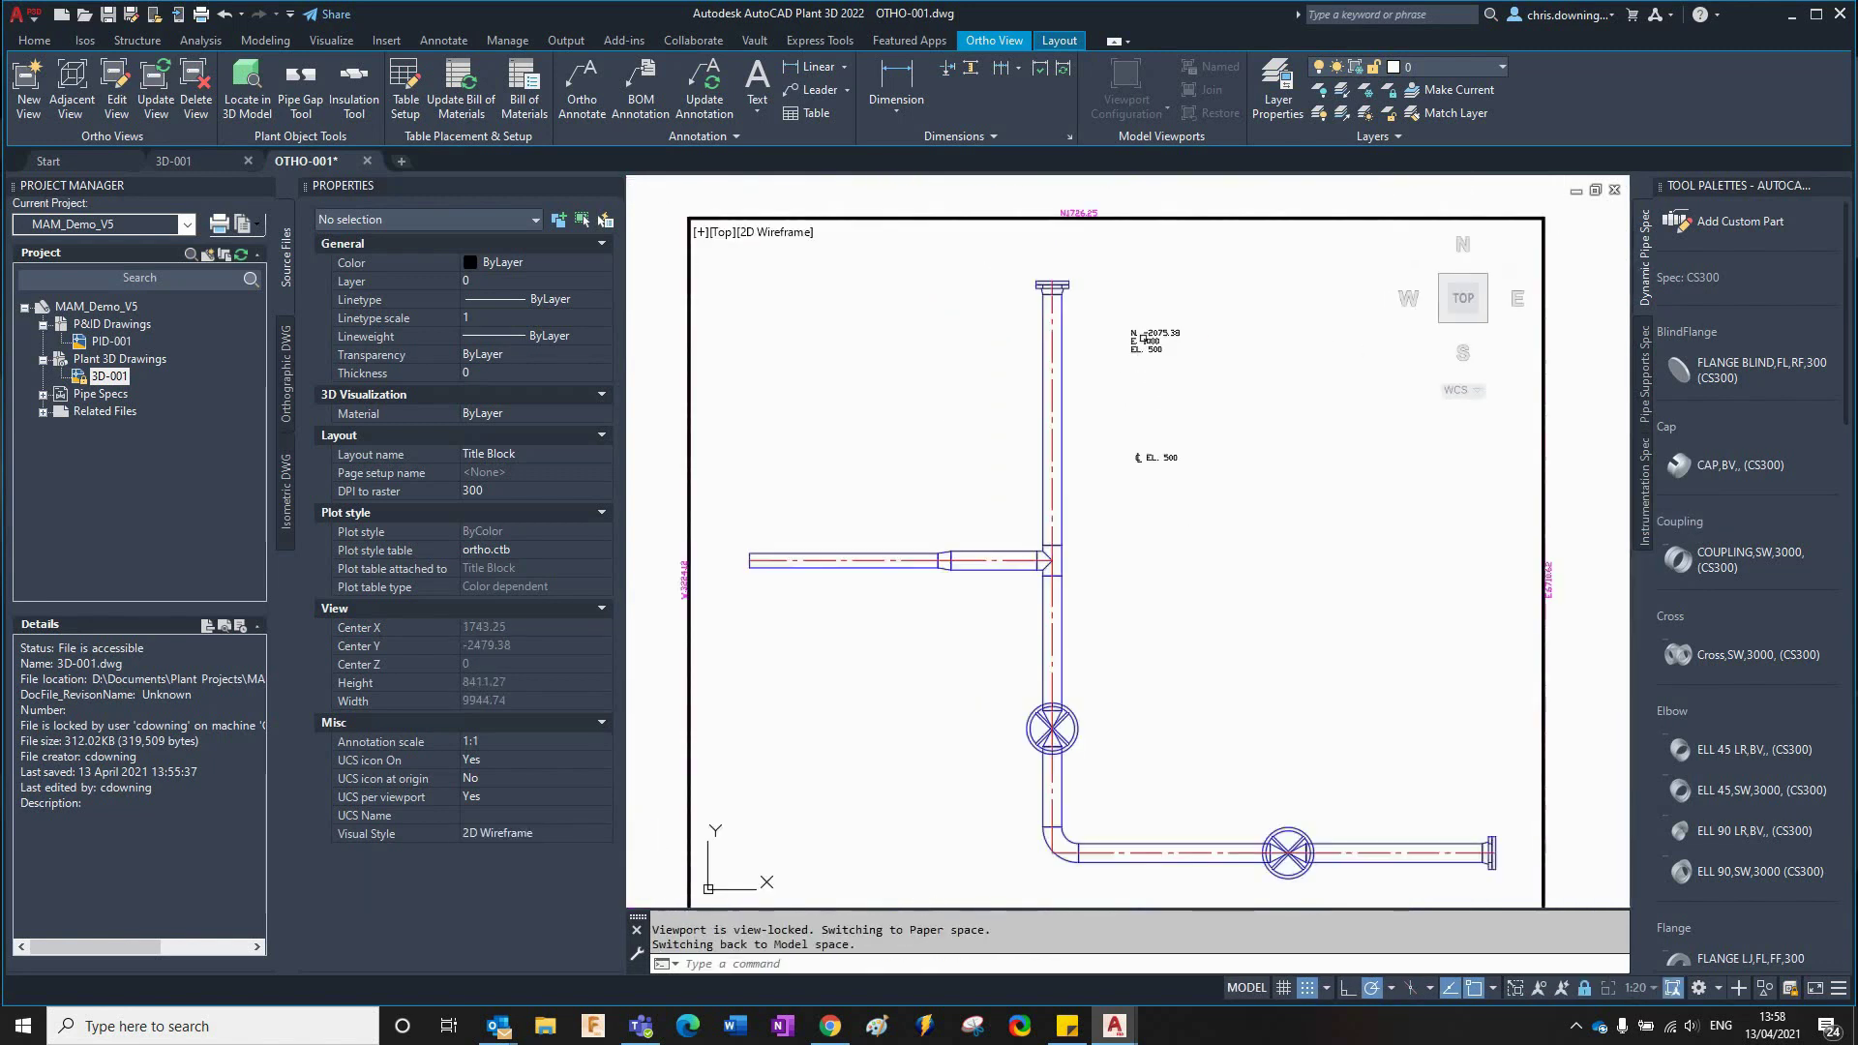
pyautogui.moveTo(1123, 363); pyautogui.dragTo(1072, 371, button='middle')
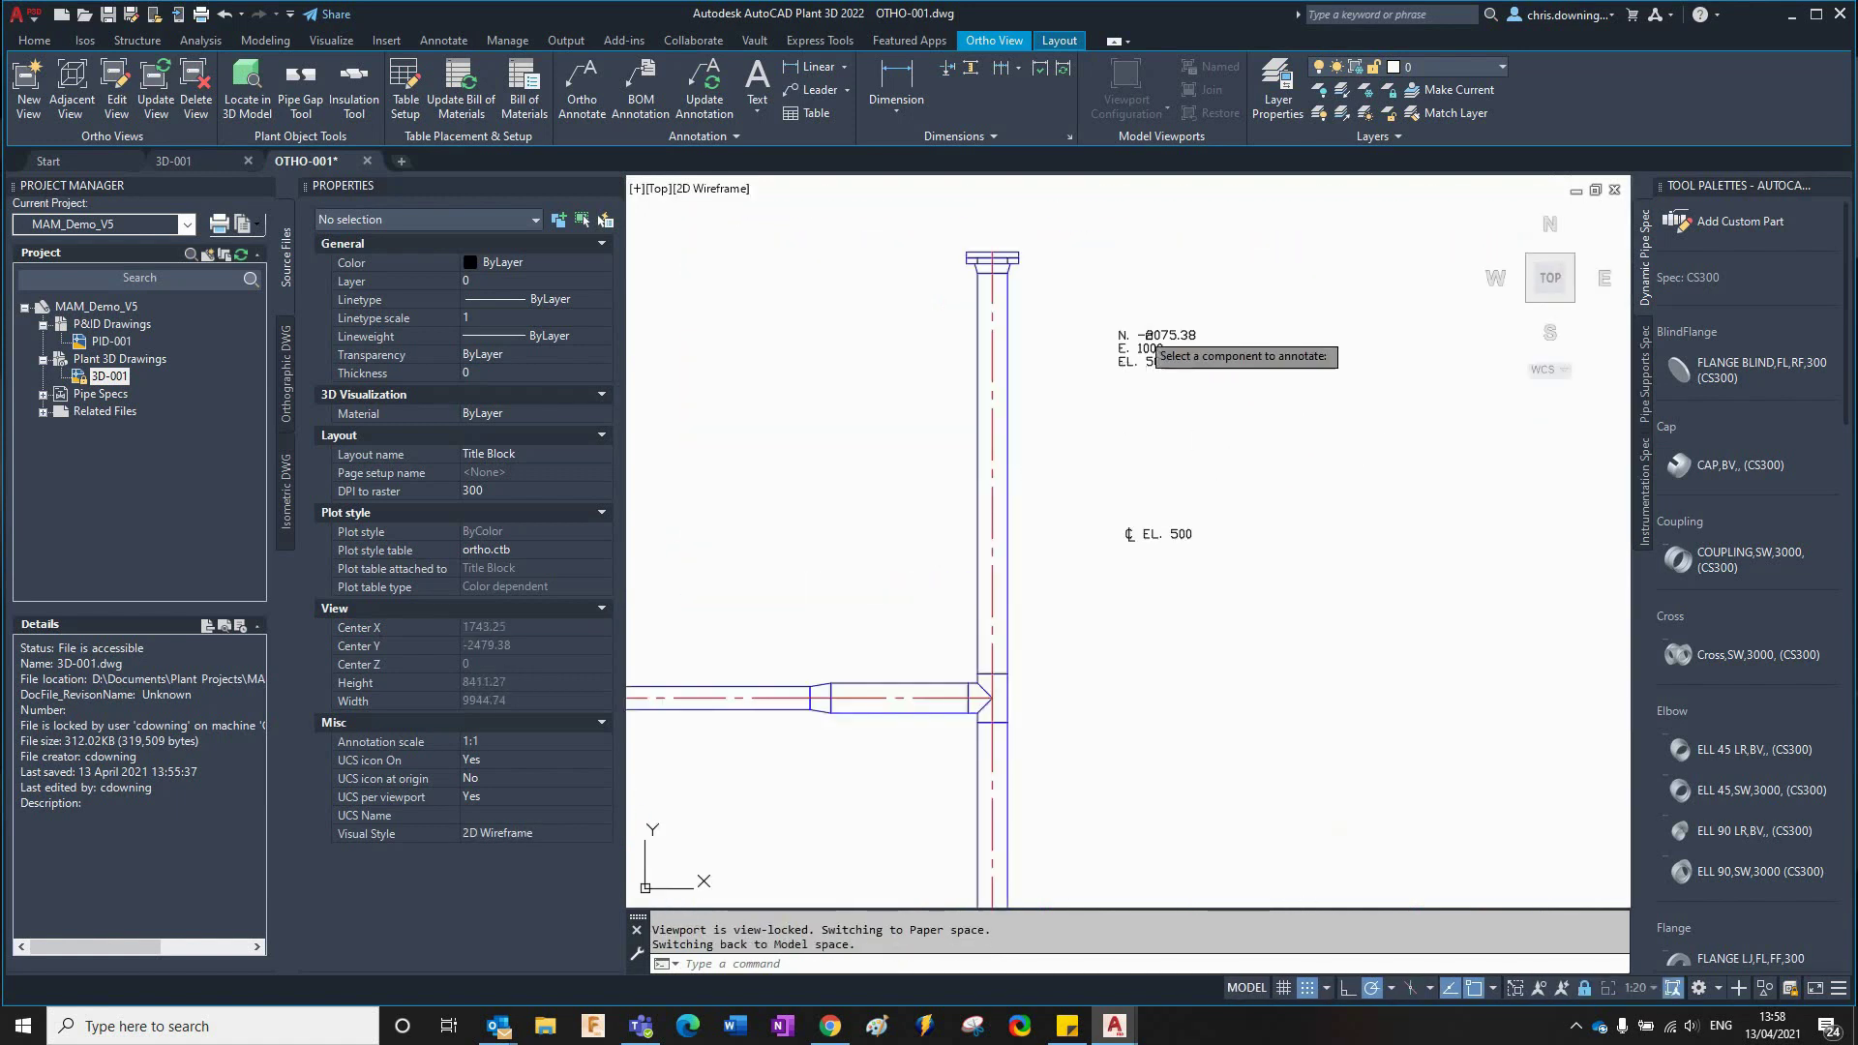
pyautogui.scroll(-3, 1202, 357)
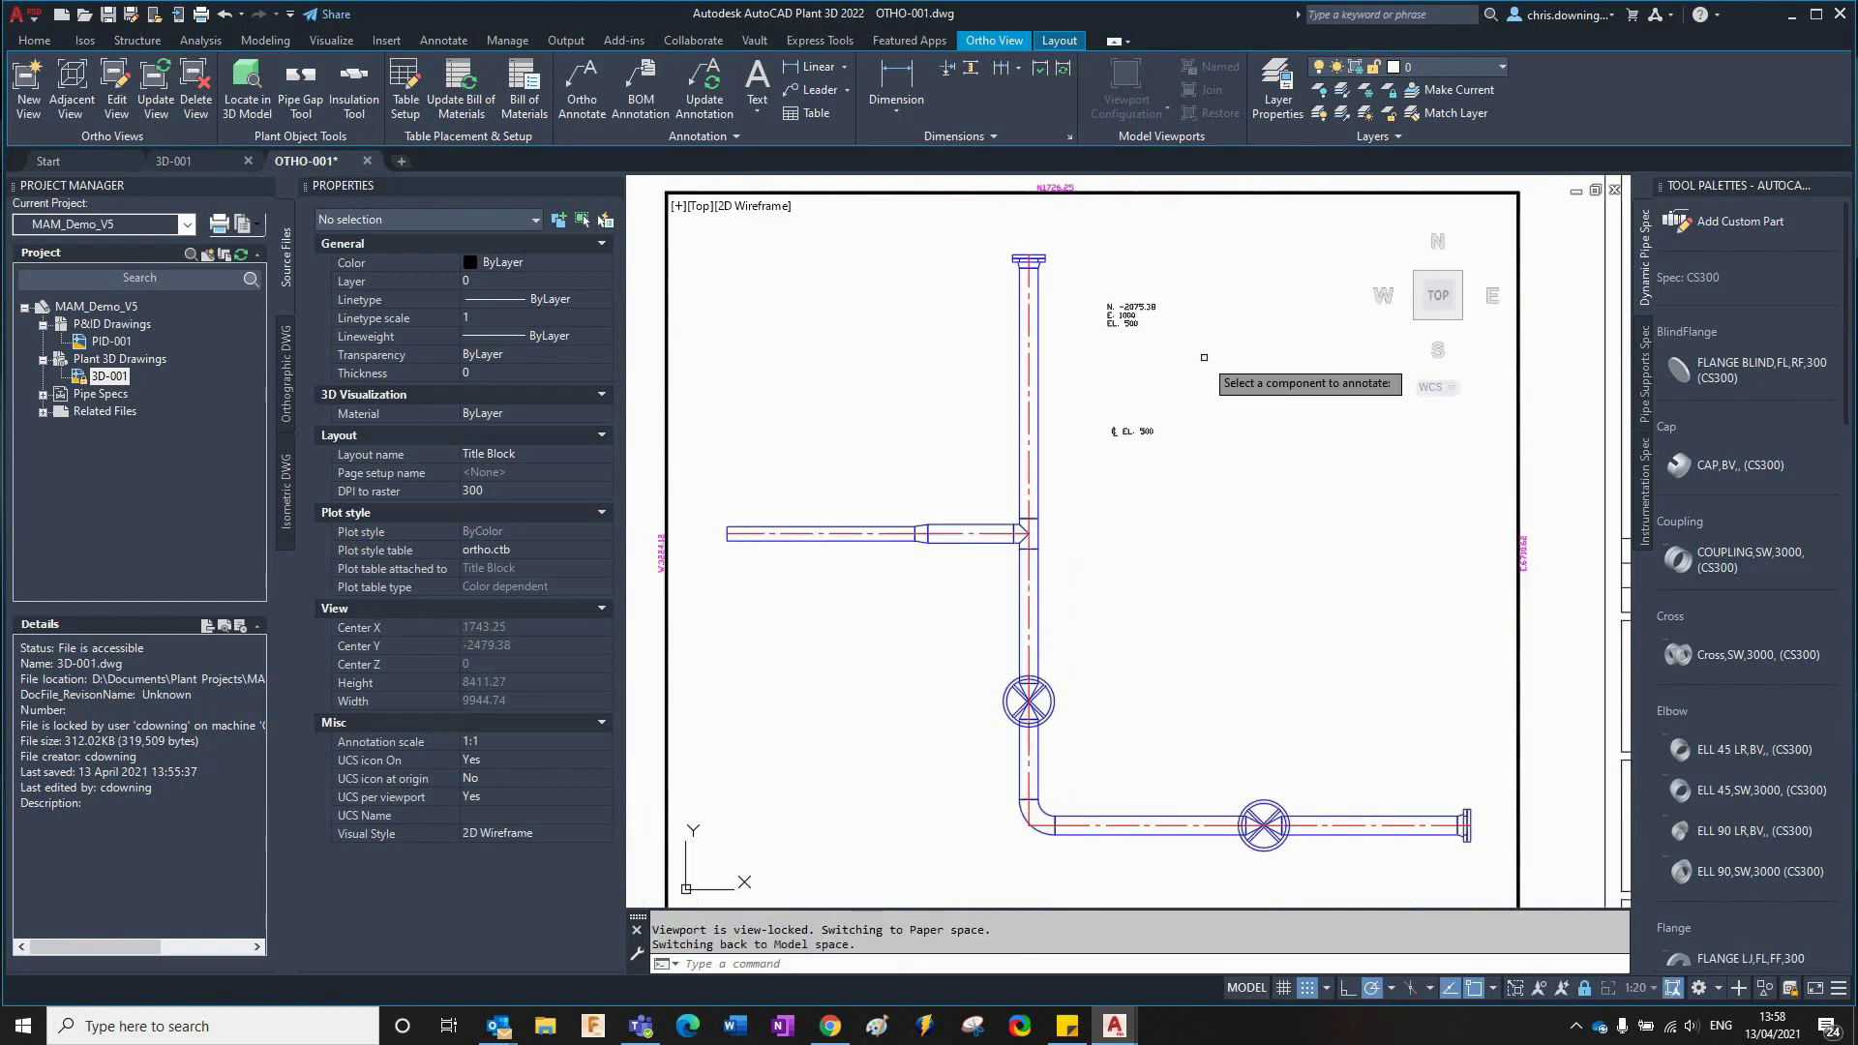
pyautogui.scroll(-2, 1200, 387)
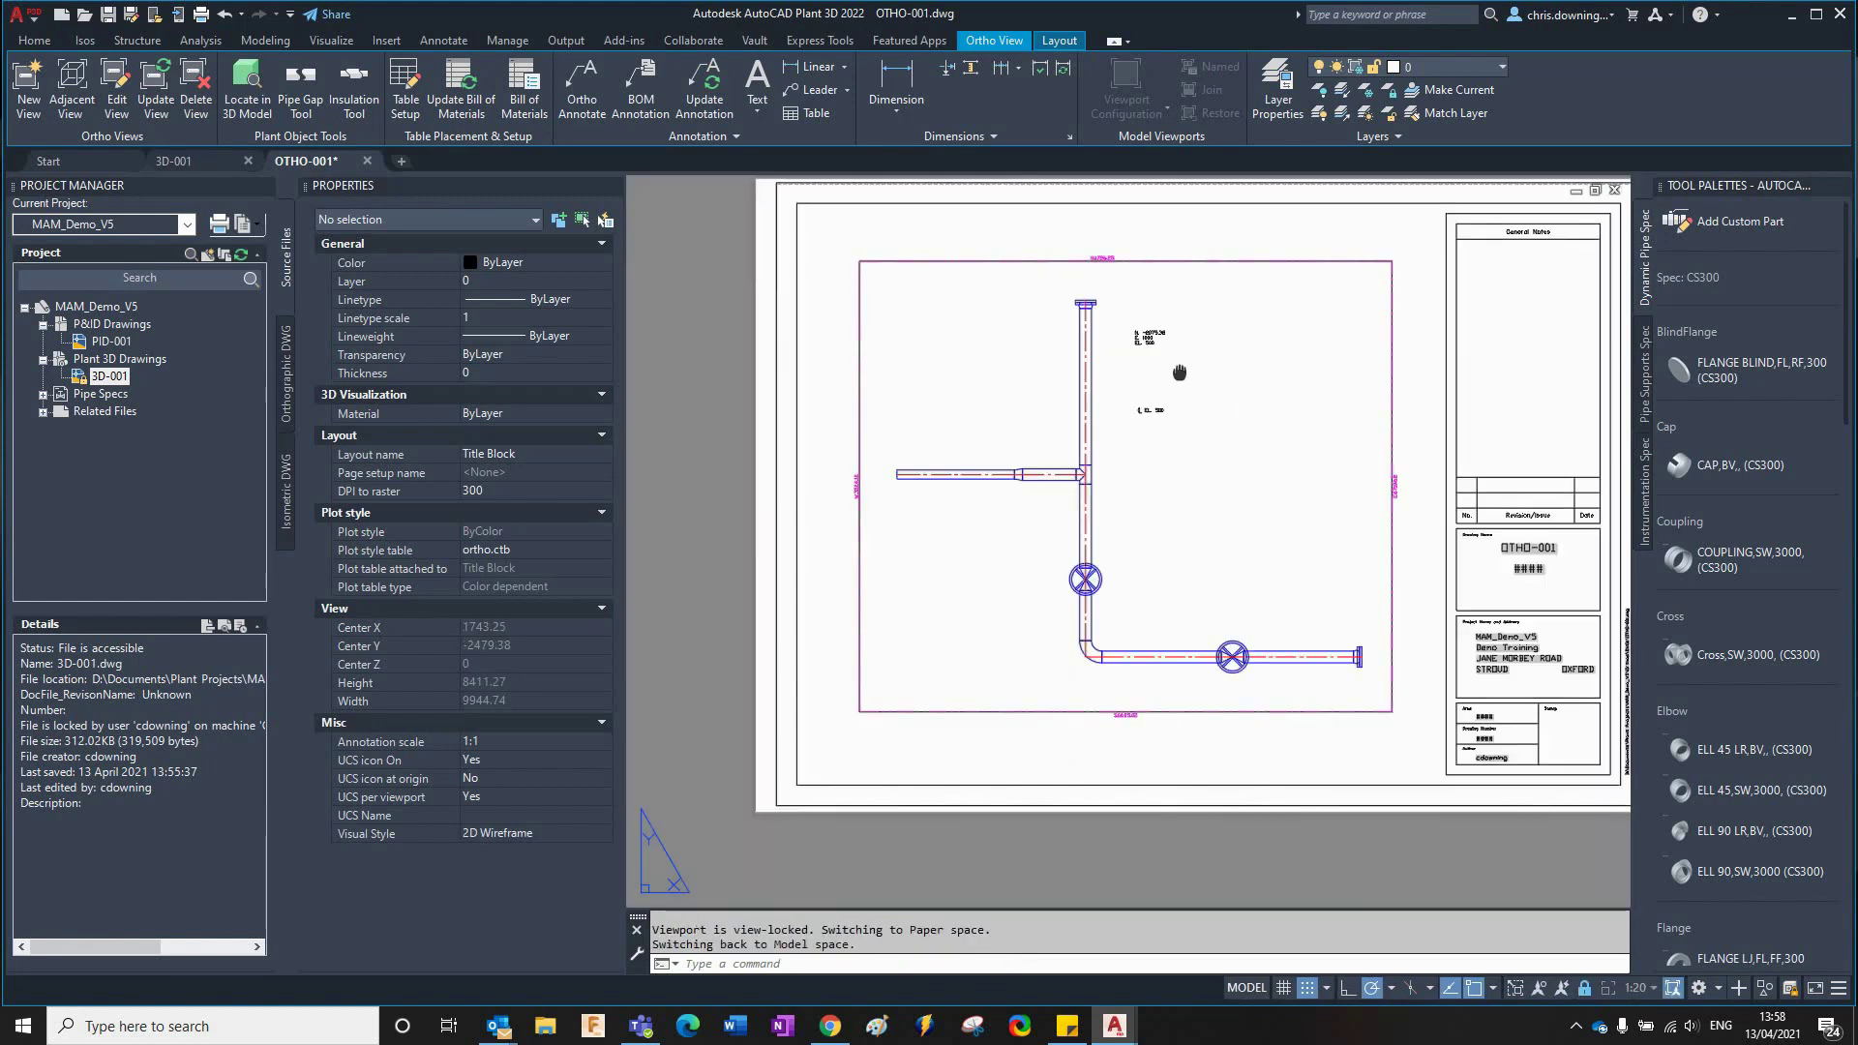
pyautogui.doubleClick(1397, 334)
pyautogui.moveTo(1304, 282)
pyautogui.mouseDown(button='middle')
pyautogui.moveTo(1267, 244)
pyautogui.moveTo(1280, 275)
pyautogui.mouseUp(button='middle')
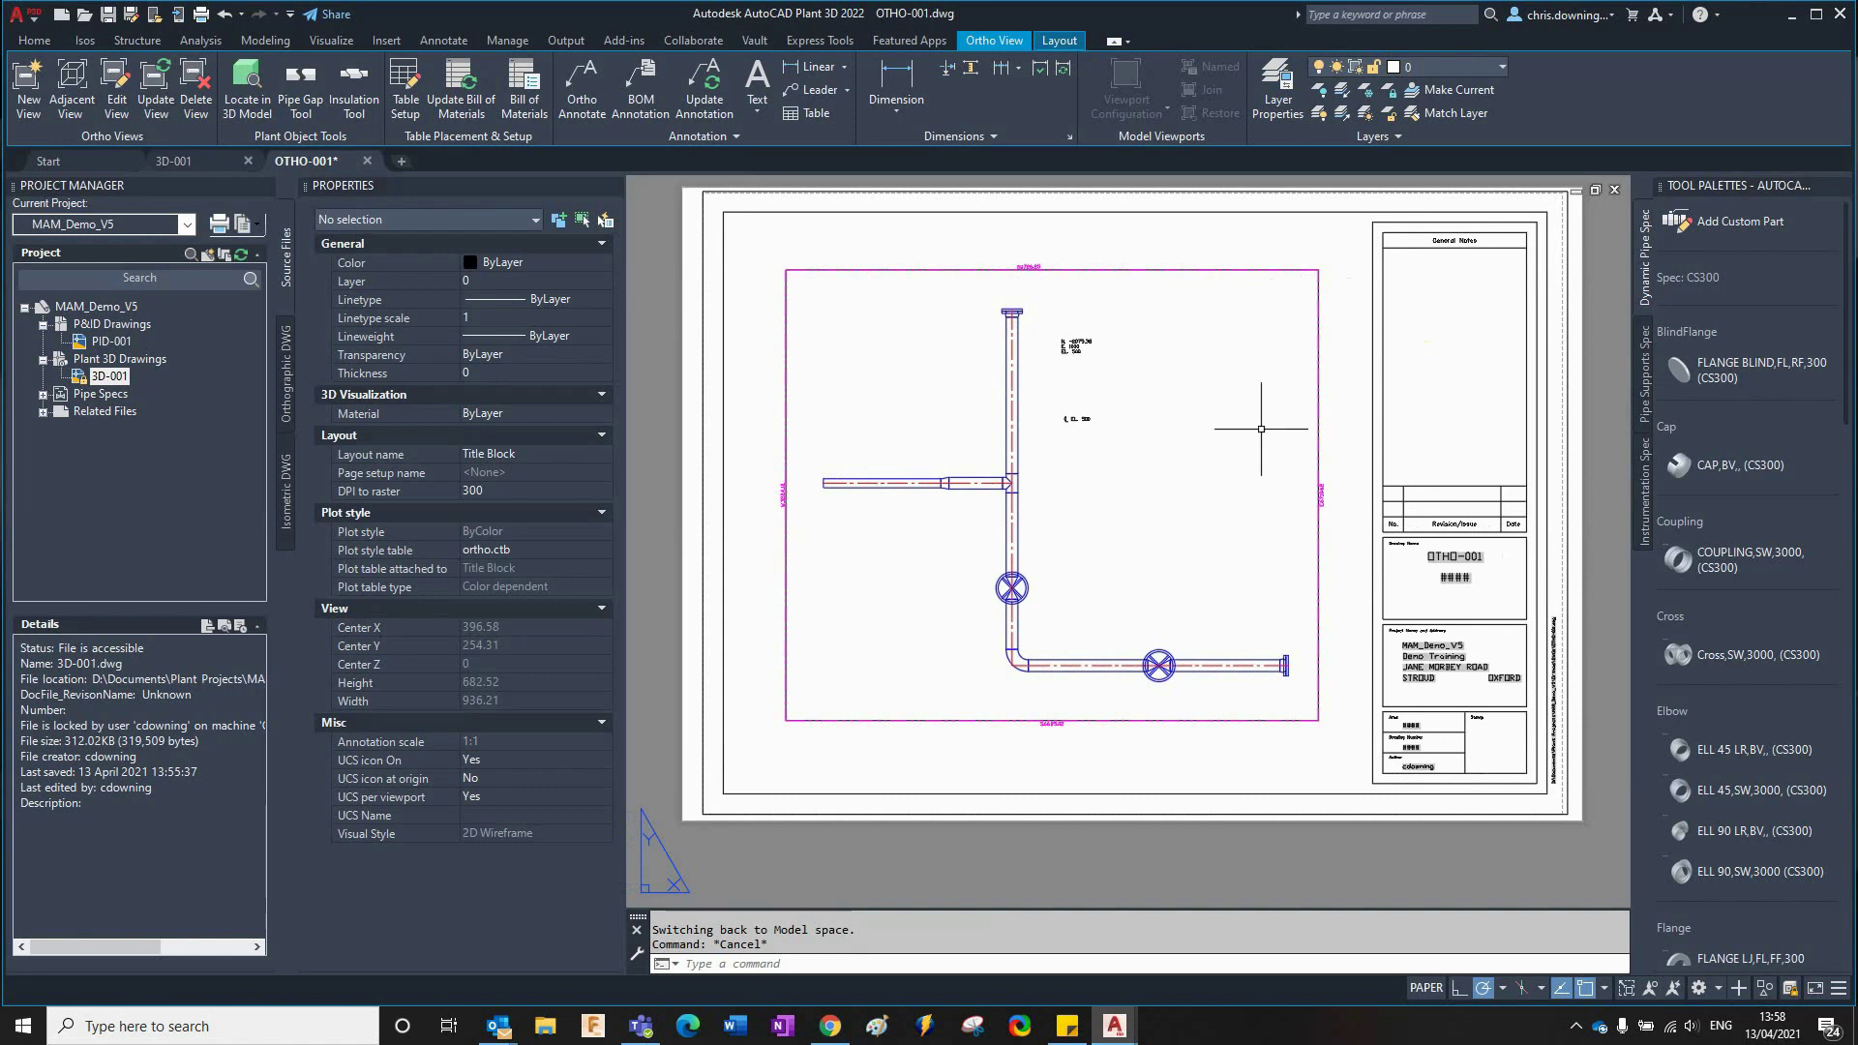
pyautogui.moveTo(1261, 429); pyautogui.dragTo(1293, 422, button='middle')
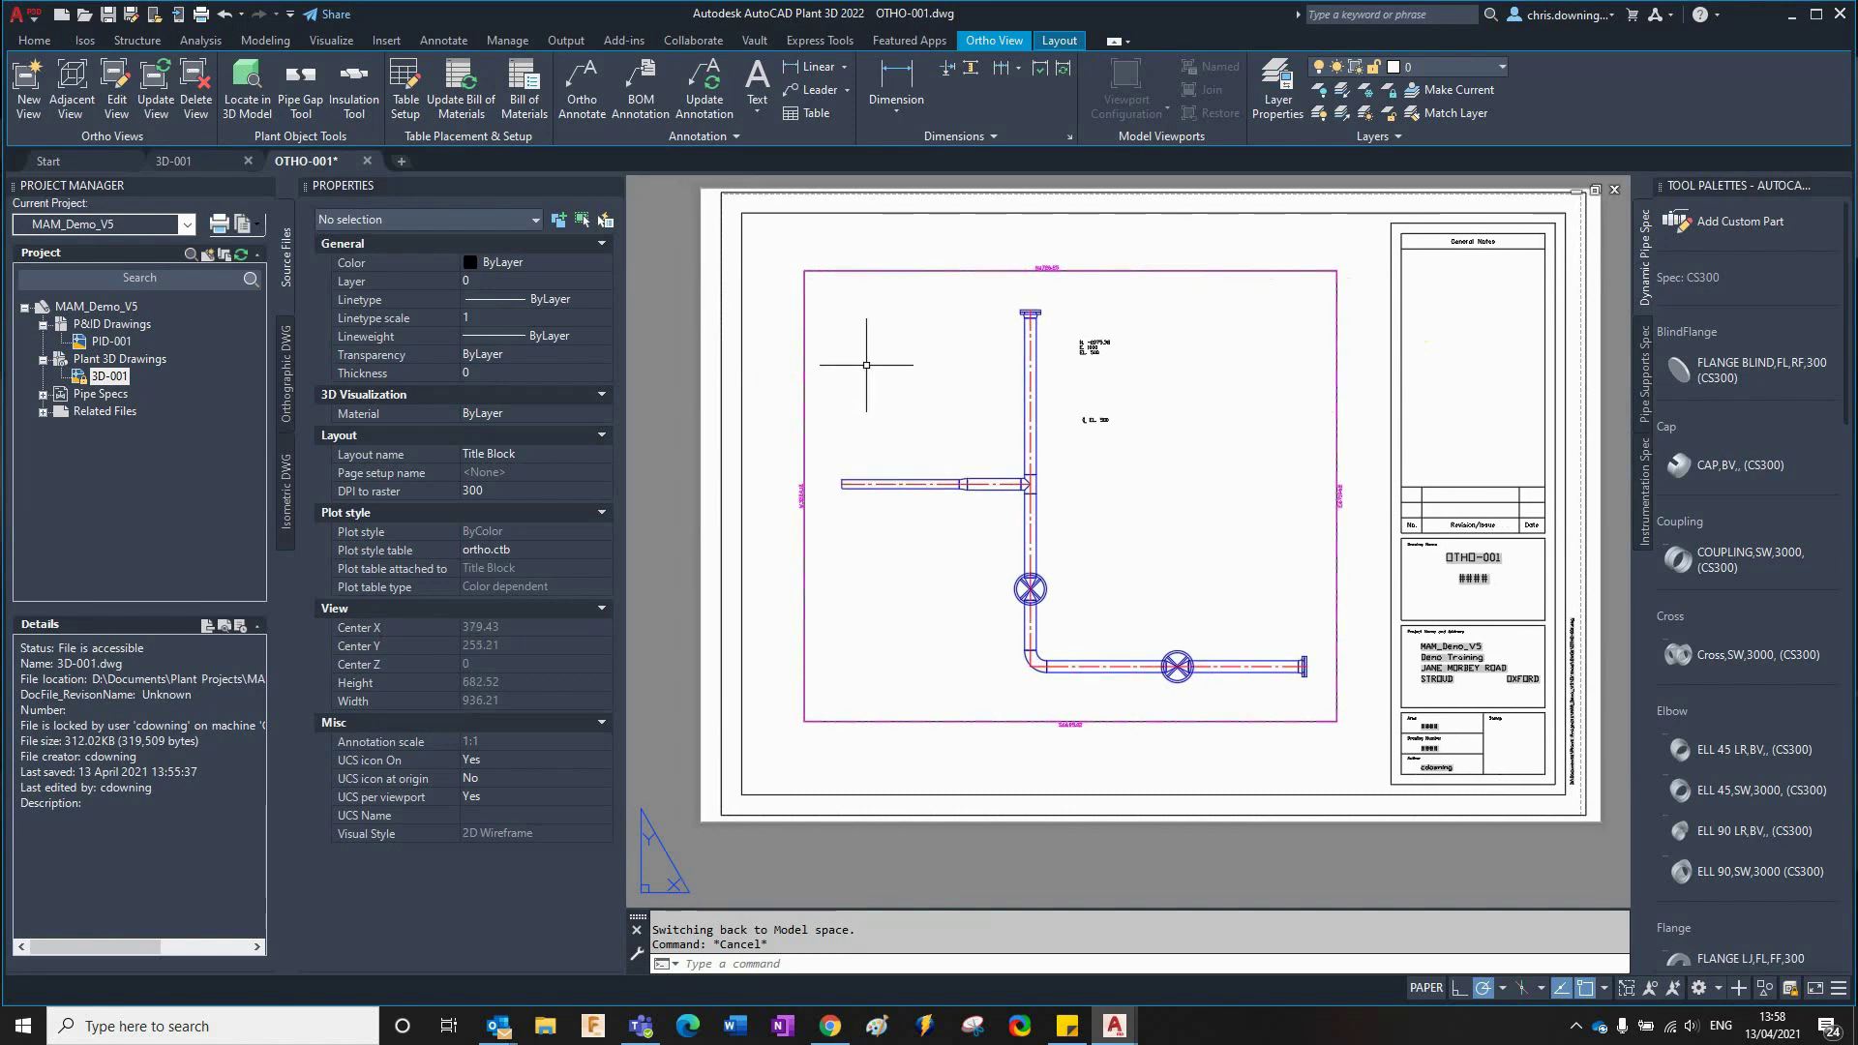